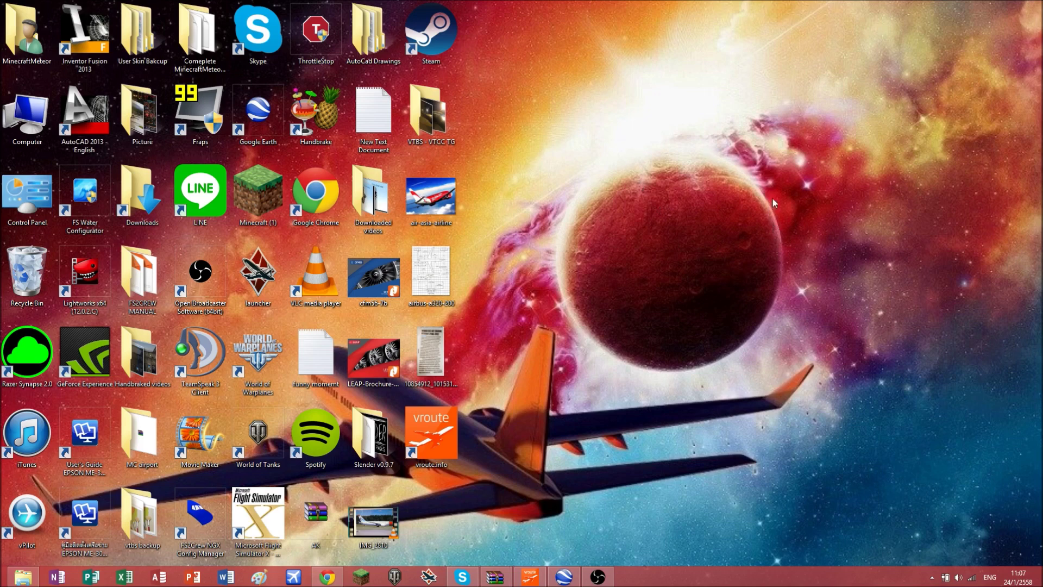
Restore the Chrome window showing the simMarket REX4 texture page from the taskbar.
{"action": "left_click_drag", "start_coordinate": [791, 157], "coordinate": [545, 370]}
{"action": "left_click", "coordinate": [327, 576]}
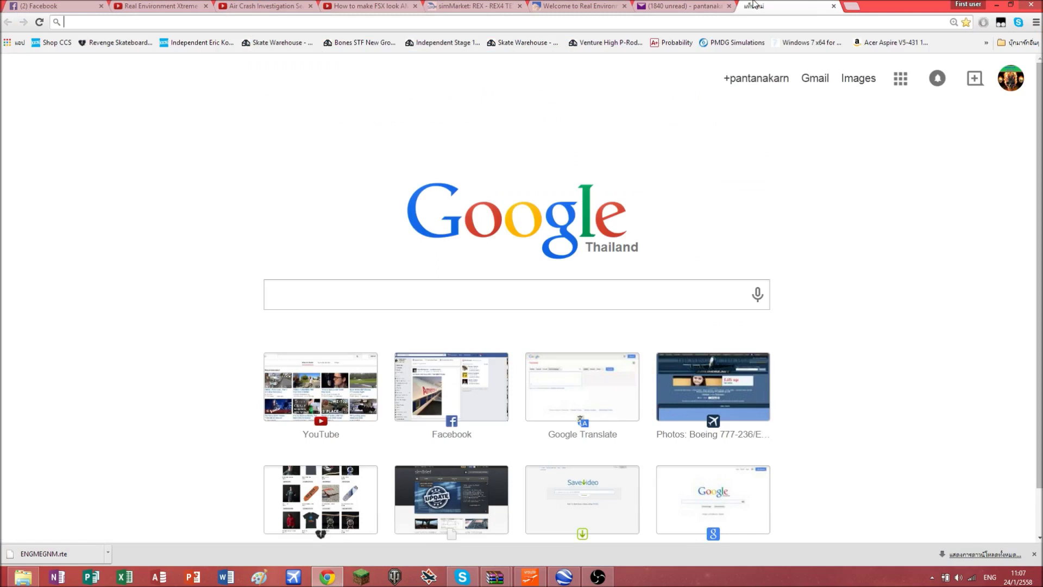
{"action": "type", "text": "simbrief.com"}
{"action": "key", "text": "Return"}
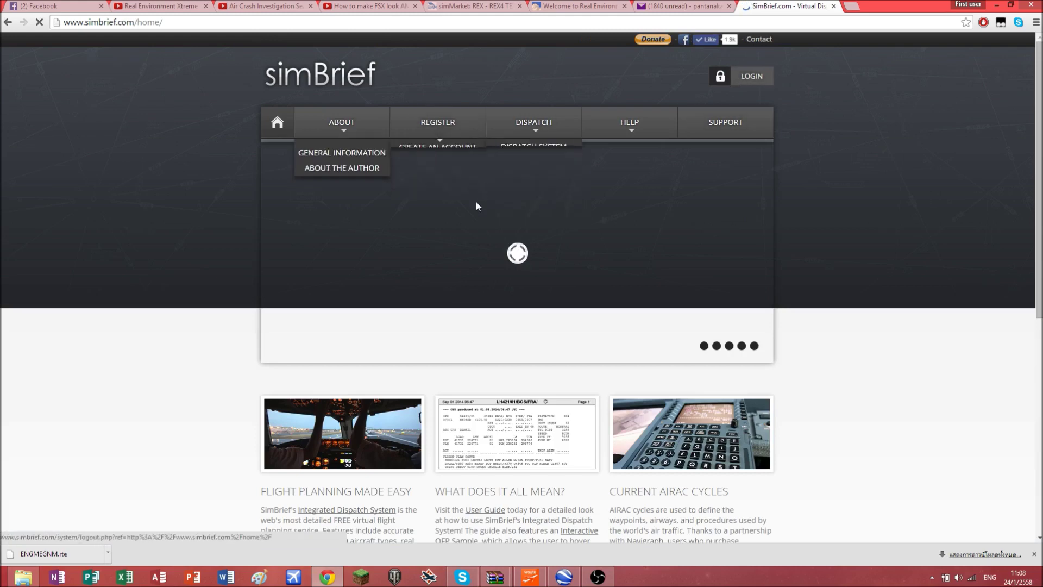
Open SimBrief's Member Registration form via Create an Account, look through it, then open the login page.
{"action": "mouse_move", "coordinate": [437, 132]}
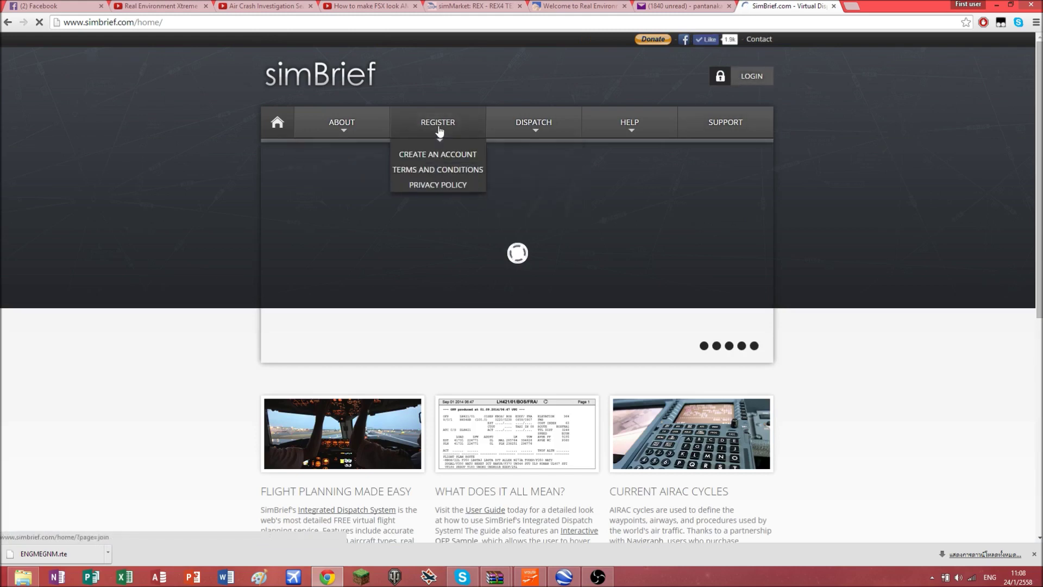
{"action": "left_click", "coordinate": [455, 158]}
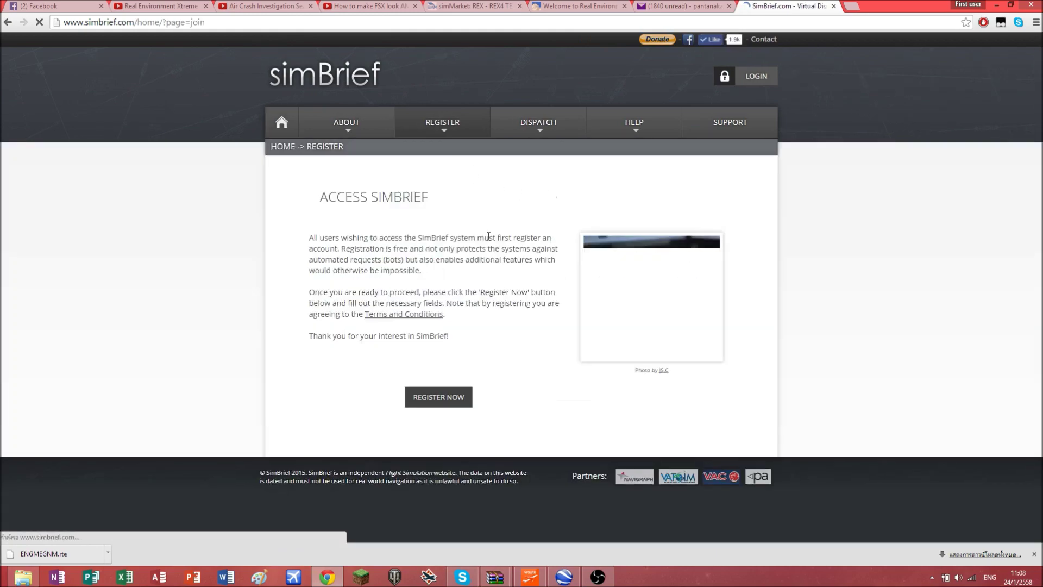
{"action": "left_click", "coordinate": [458, 397]}
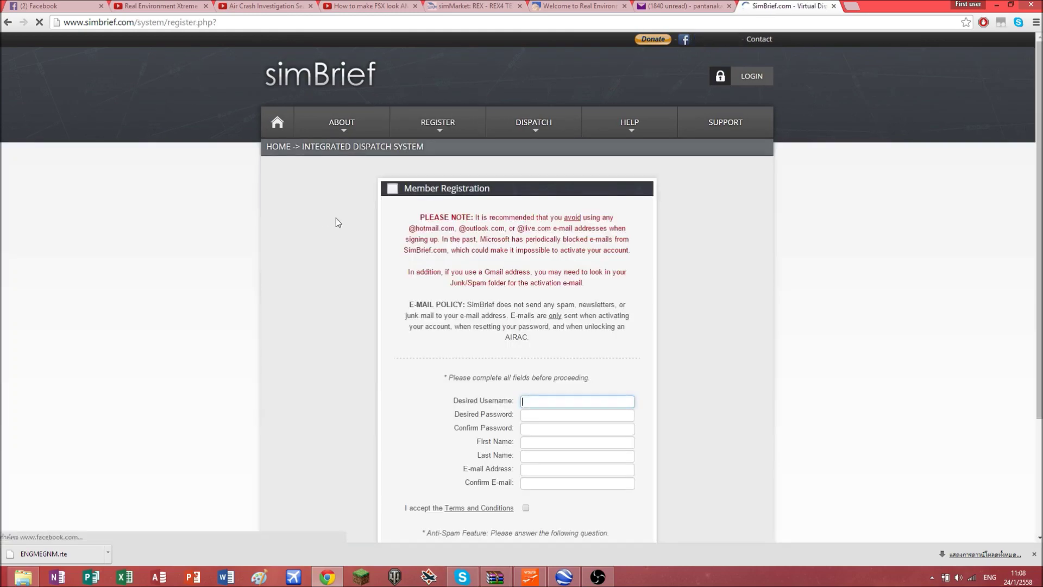
{"action": "scroll", "coordinate": [485, 259], "scroll_direction": "down", "scroll_amount": 2}
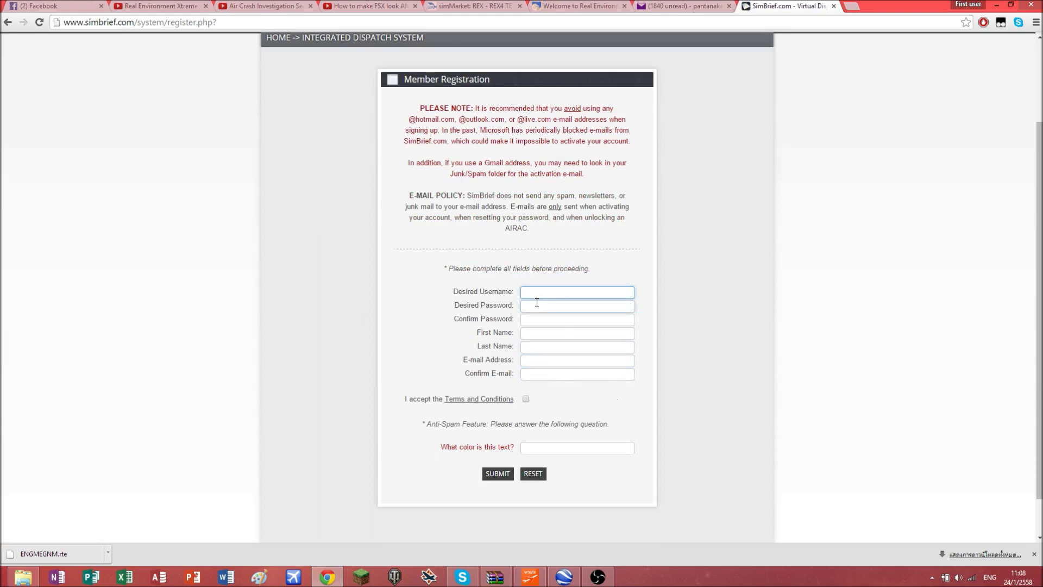
{"action": "scroll", "coordinate": [540, 301], "scroll_direction": "up", "scroll_amount": 2}
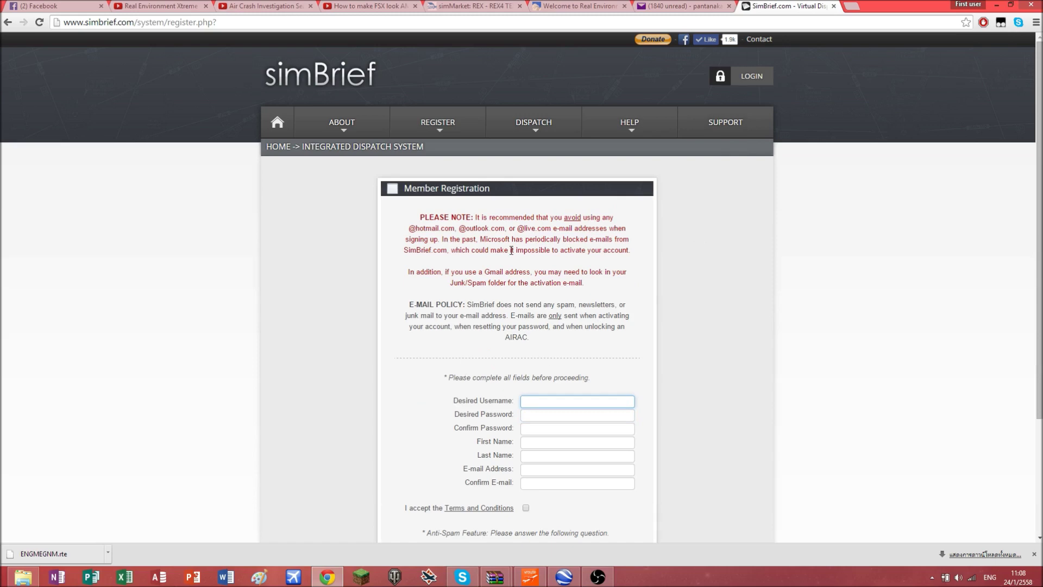
{"action": "scroll", "coordinate": [535, 271], "scroll_direction": "down", "scroll_amount": 3}
{"action": "scroll", "coordinate": [361, 123], "scroll_direction": "up", "scroll_amount": 1}
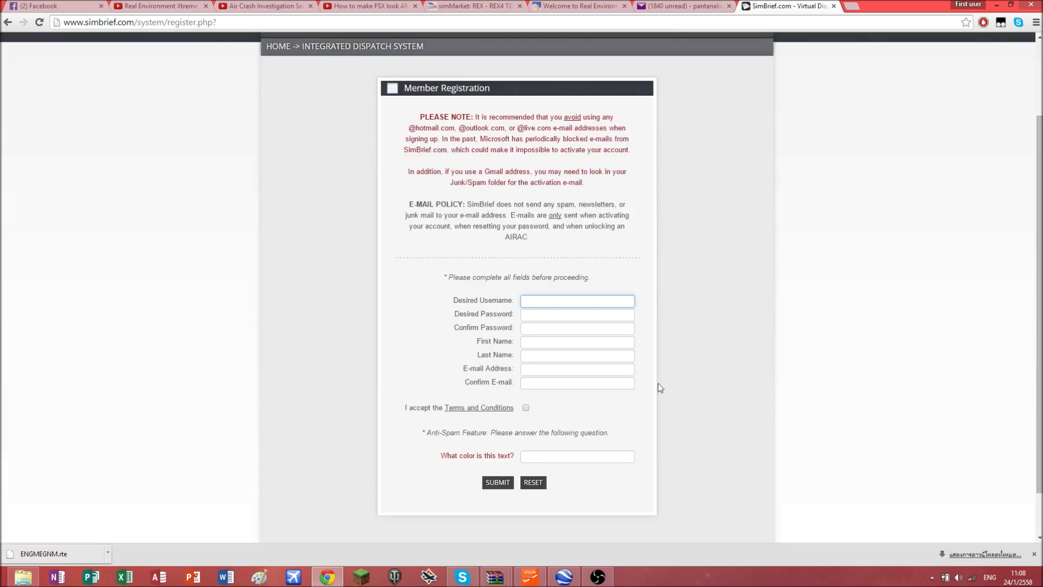
{"action": "scroll", "coordinate": [621, 338], "scroll_direction": "up", "scroll_amount": 2}
{"action": "left_click", "coordinate": [751, 76]}
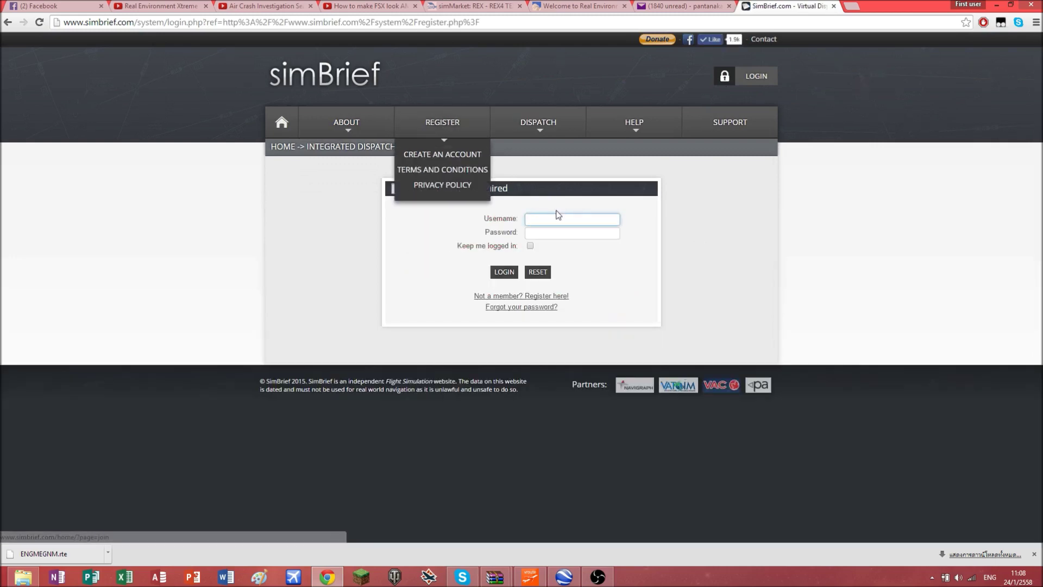
Log in with the saved username and account password, with 'Keep me logged in' ticked.
{"action": "left_click", "coordinate": [554, 217]}
{"action": "left_click", "coordinate": [570, 232]}
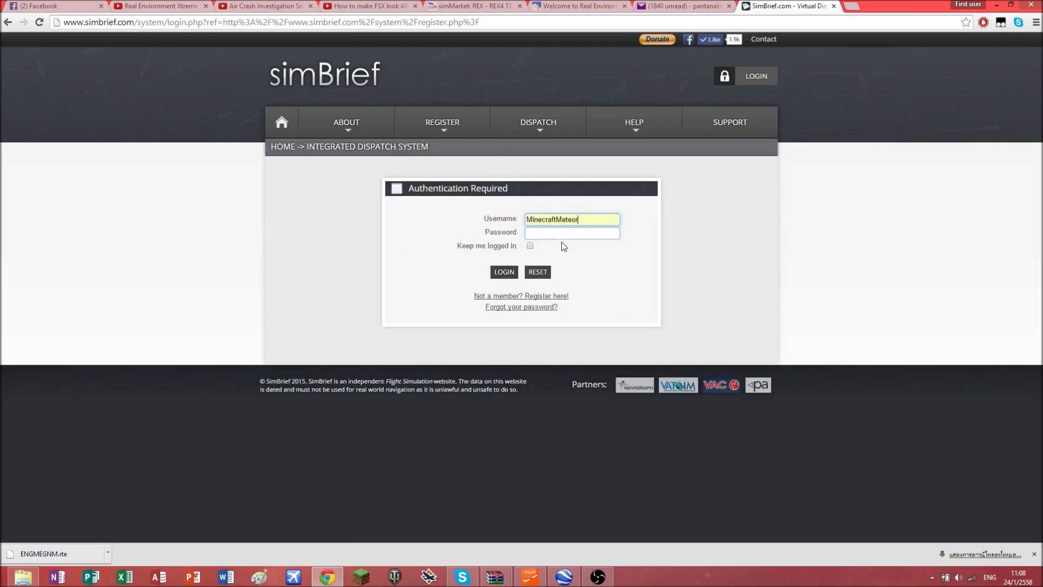
{"action": "left_click", "coordinate": [567, 235]}
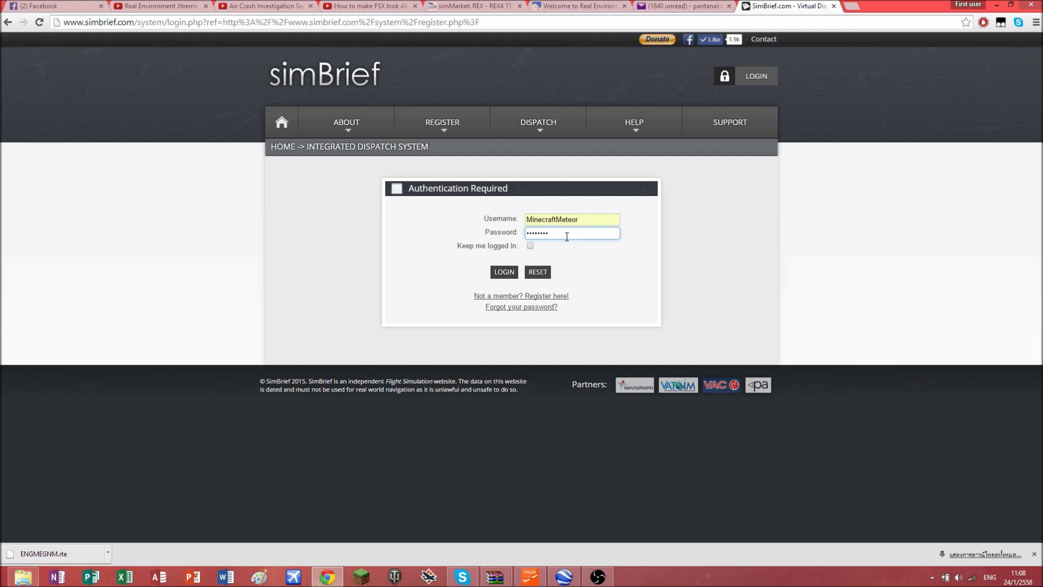
{"action": "left_click", "coordinate": [530, 246]}
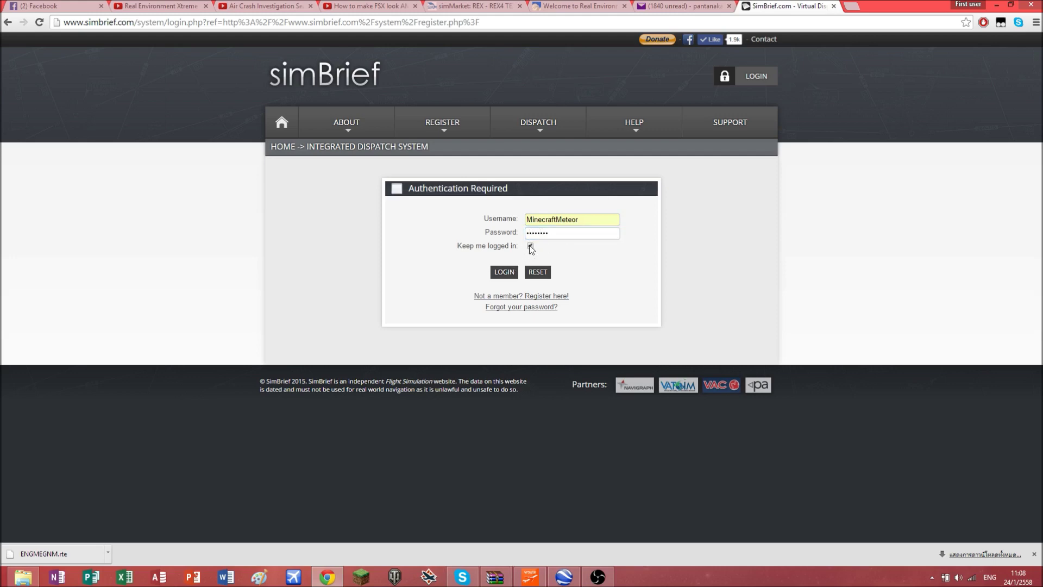
{"action": "left_click", "coordinate": [507, 274]}
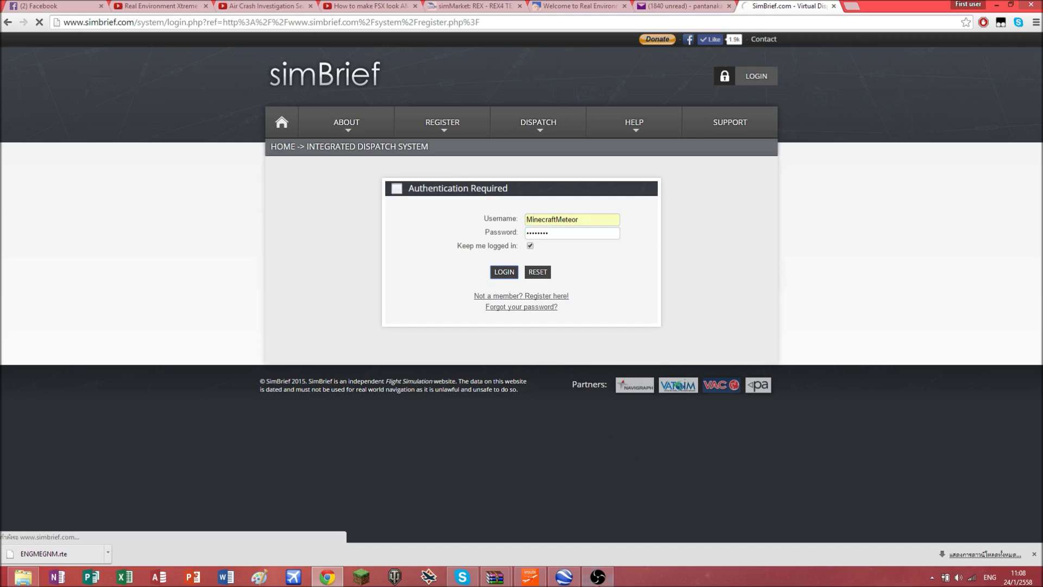
{"action": "left_click", "coordinate": [598, 576]}
{"action": "left_click", "coordinate": [597, 576]}
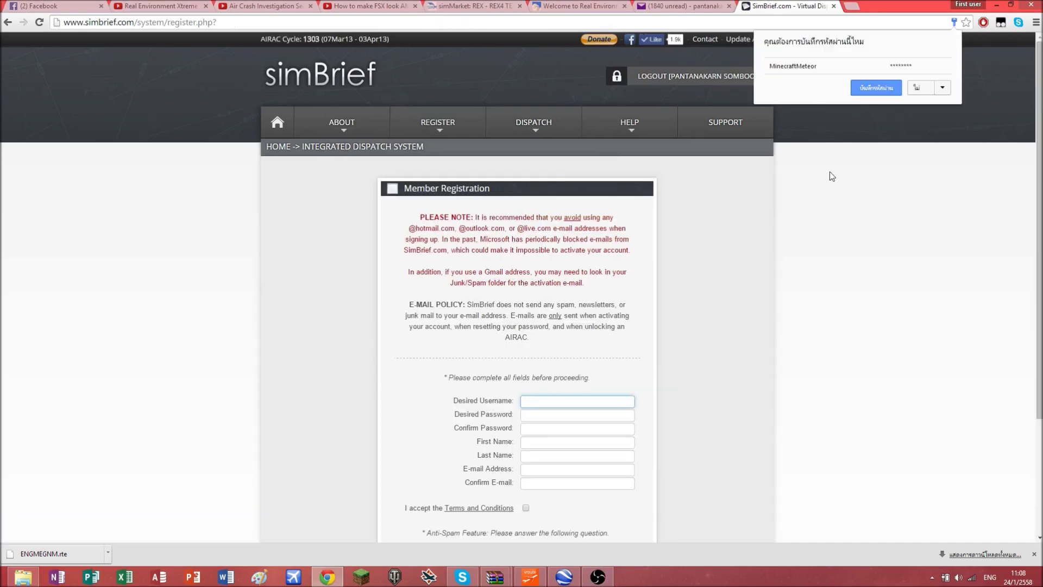
Decline saving the password and review the current ENGM B738 briefing under Dispatch > My Flight Plan.
{"action": "left_click", "coordinate": [927, 91]}
{"action": "mouse_move", "coordinate": [350, 122]}
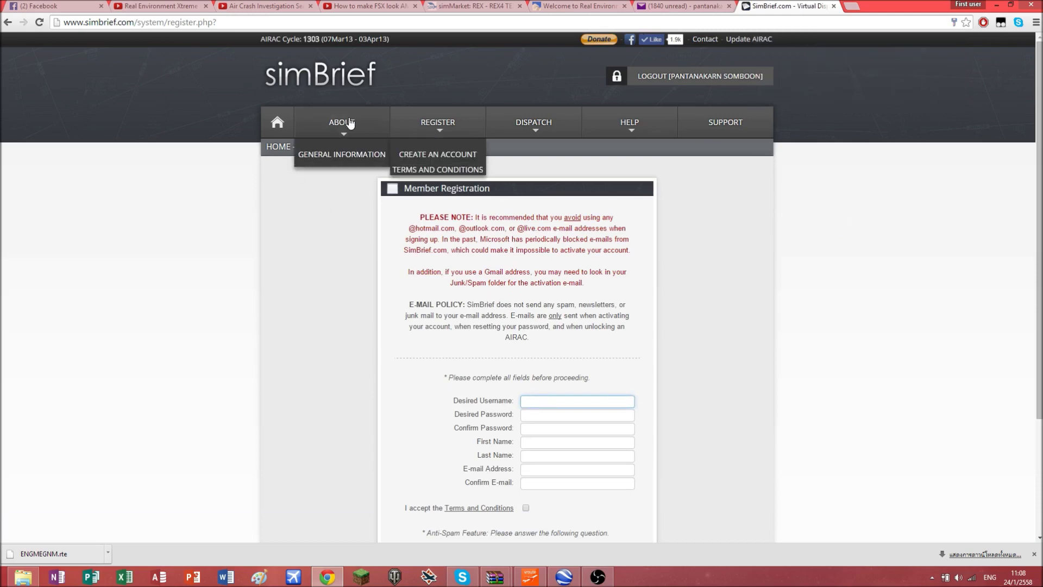
{"action": "mouse_move", "coordinate": [533, 124]}
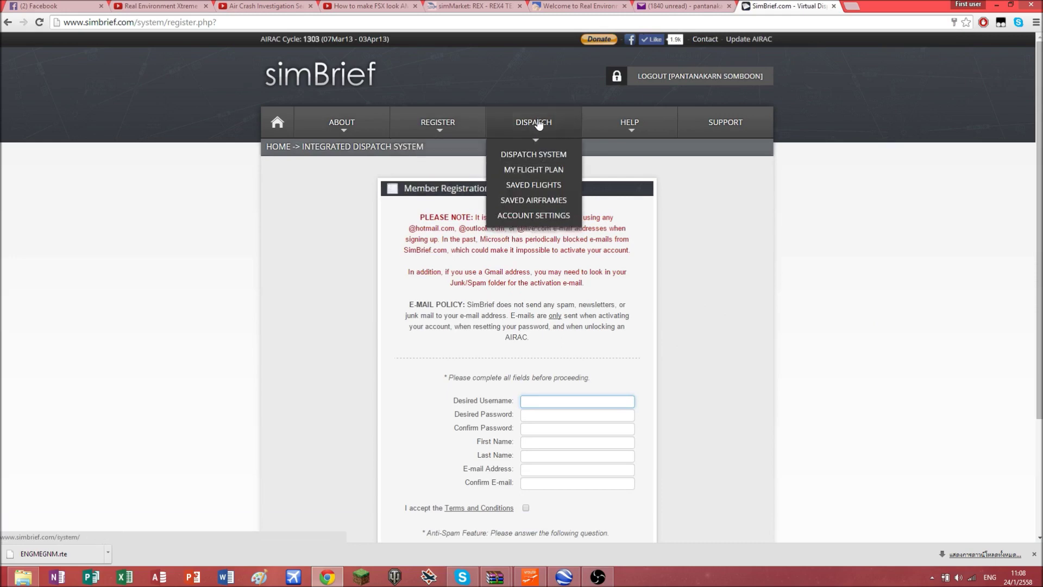
{"action": "left_click", "coordinate": [543, 172]}
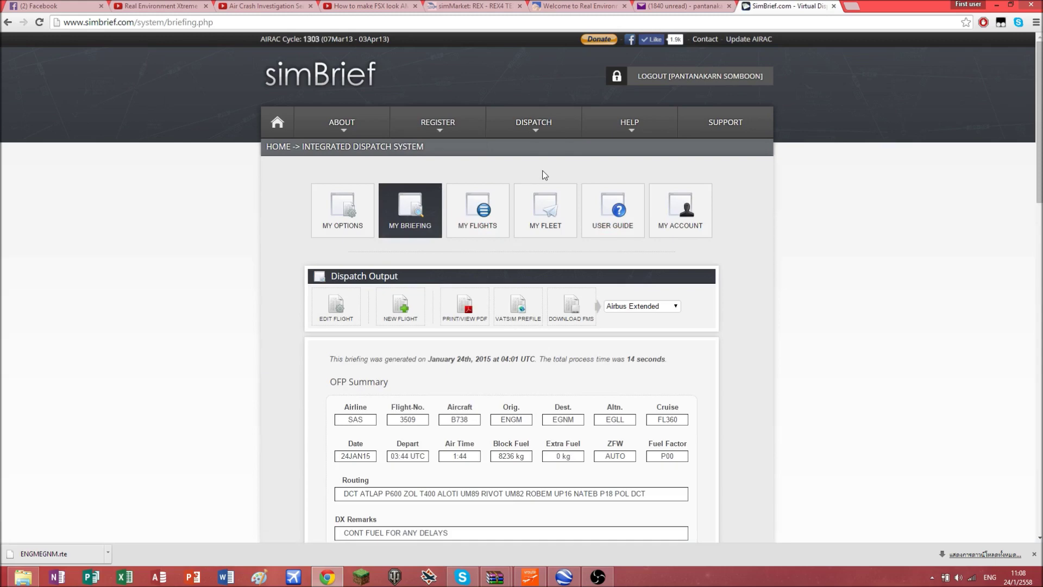
{"action": "scroll", "coordinate": [543, 179], "scroll_direction": "down", "scroll_amount": 4}
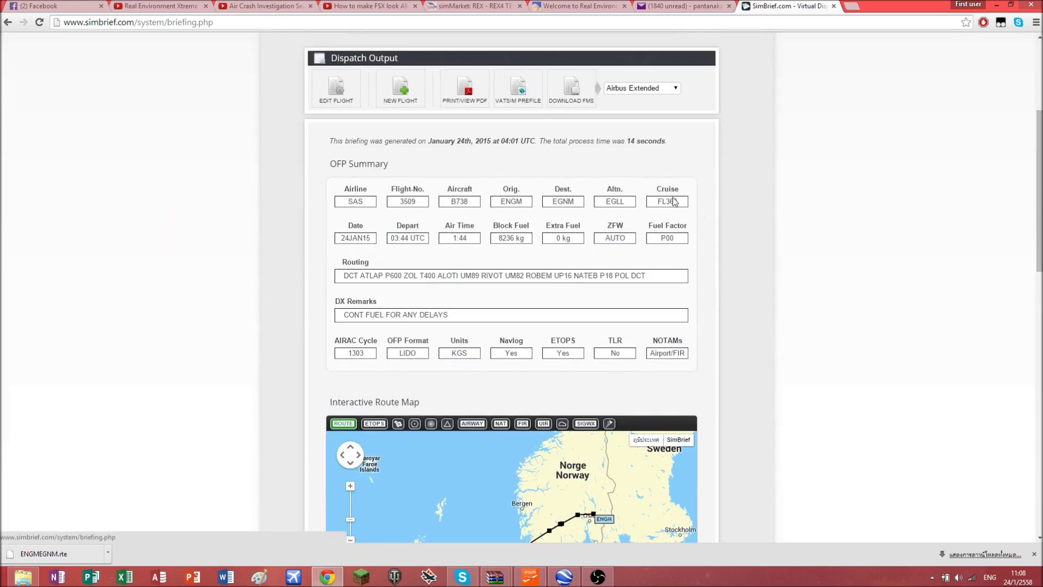
{"action": "scroll", "coordinate": [676, 207], "scroll_direction": "up", "scroll_amount": 2}
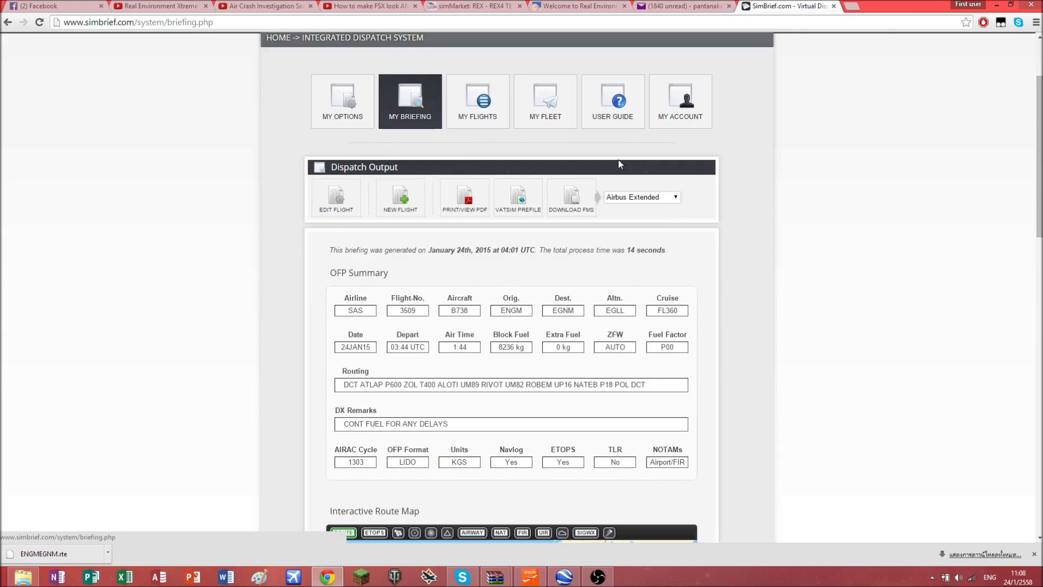
{"action": "scroll", "coordinate": [618, 160], "scroll_direction": "up", "scroll_amount": 2}
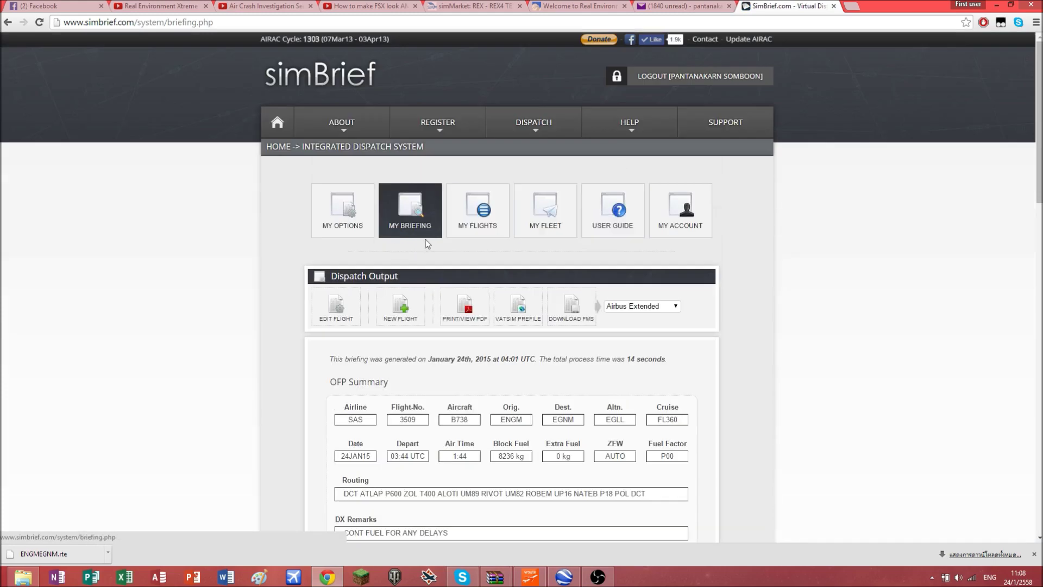
{"action": "left_click", "coordinate": [412, 319]}
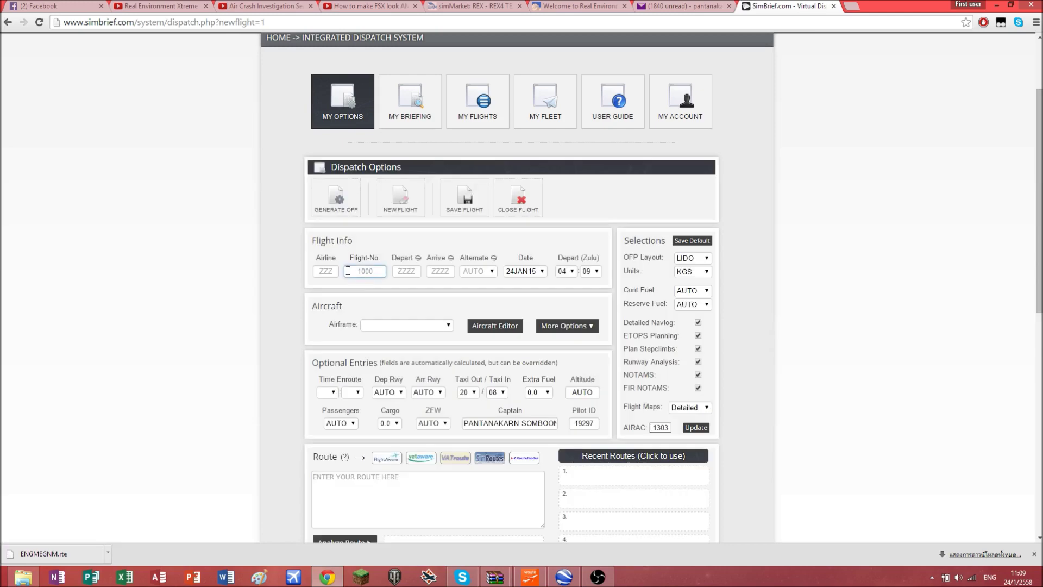
Fill the new flight form with airline RYR, flight number 5647 and departure ENGM.
{"action": "left_click", "coordinate": [329, 271]}
{"action": "type", "text": "RYR"}
{"action": "left_click", "coordinate": [365, 272]}
{"action": "type", "text": "43Y5783"}
{"action": "key", "text": "BackSpace"}
{"action": "key", "text": "BackSpace"}
{"action": "key", "text": "BackSpace"}
{"action": "key", "text": "BackSpace"}
{"action": "key", "text": "BackSpace"}
{"action": "key", "text": "BackSpace"}
{"action": "key", "text": "BackSpace"}
{"action": "type", "text": "5647"}
{"action": "left_click", "coordinate": [397, 272]}
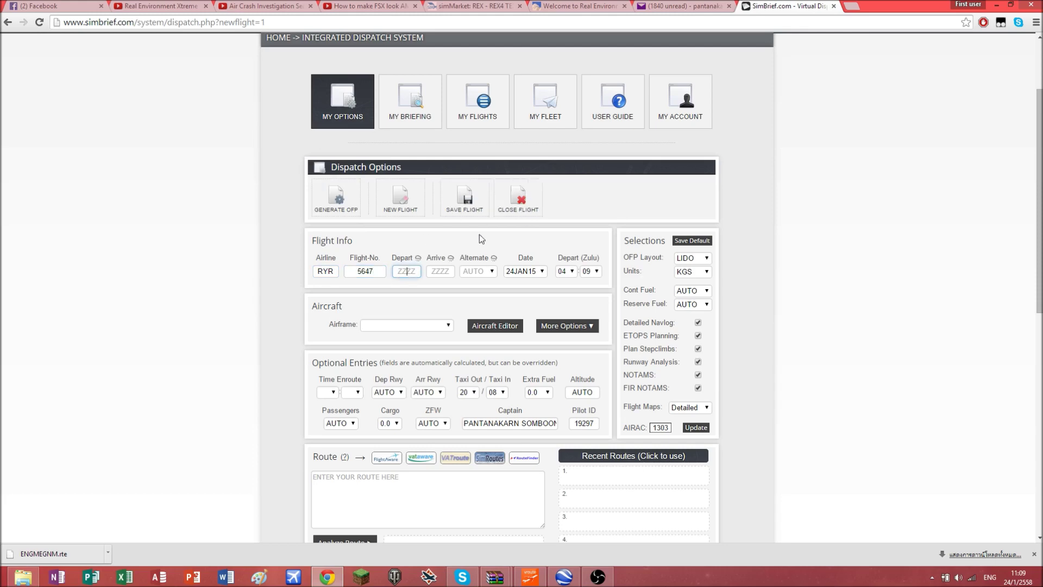
{"action": "type", "text": "Q"}
{"action": "key", "text": "BackSpace"}
{"action": "type", "text": "ENGM"}
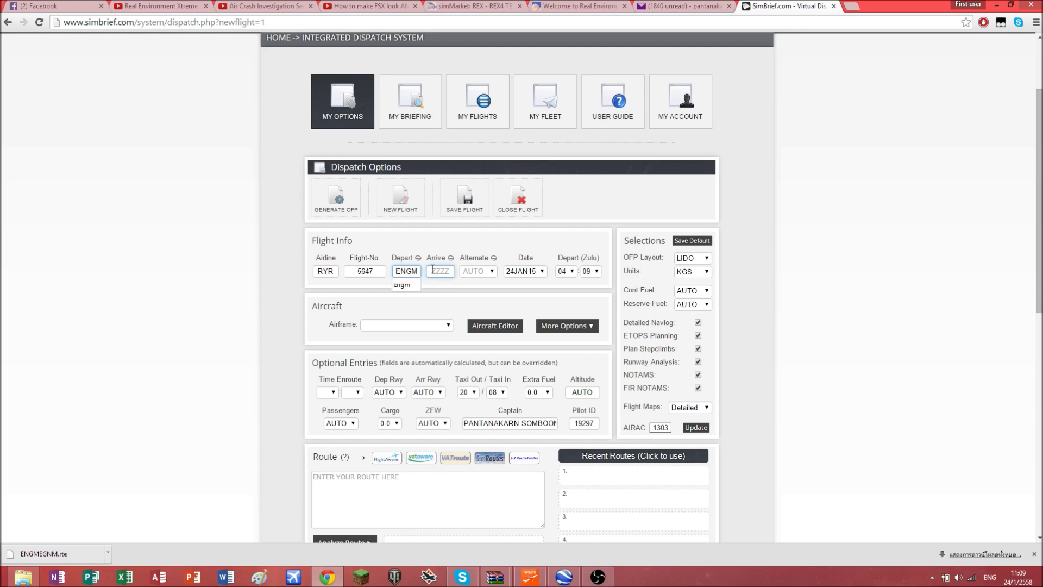
{"action": "left_click", "coordinate": [440, 274]}
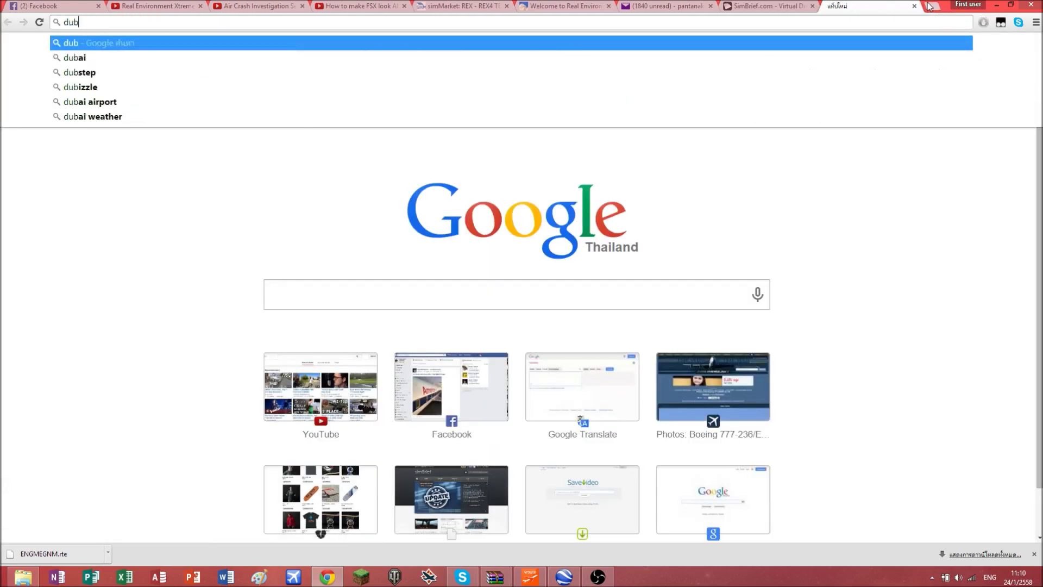
Search Google for 'dublin icoa' to look up Dublin Airport's ICAO code.
{"action": "type", "text": "coa"}
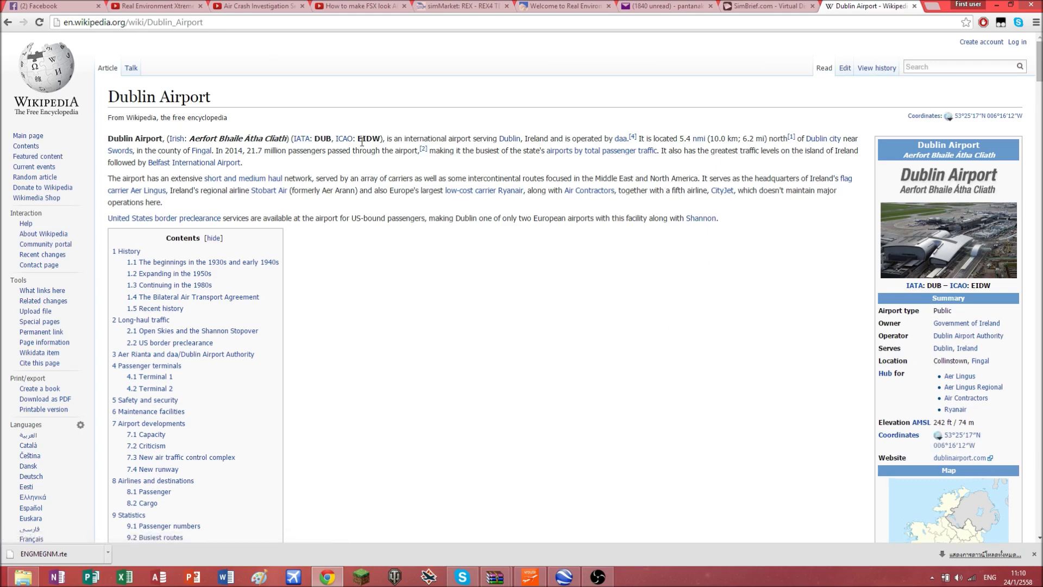
Enter arrival EIDW and analyze the route ATLAP P600 KLONN UP600 BLACA P620 NIMAT for AIRAC 1303.
{"action": "left_click", "coordinate": [915, 6]}
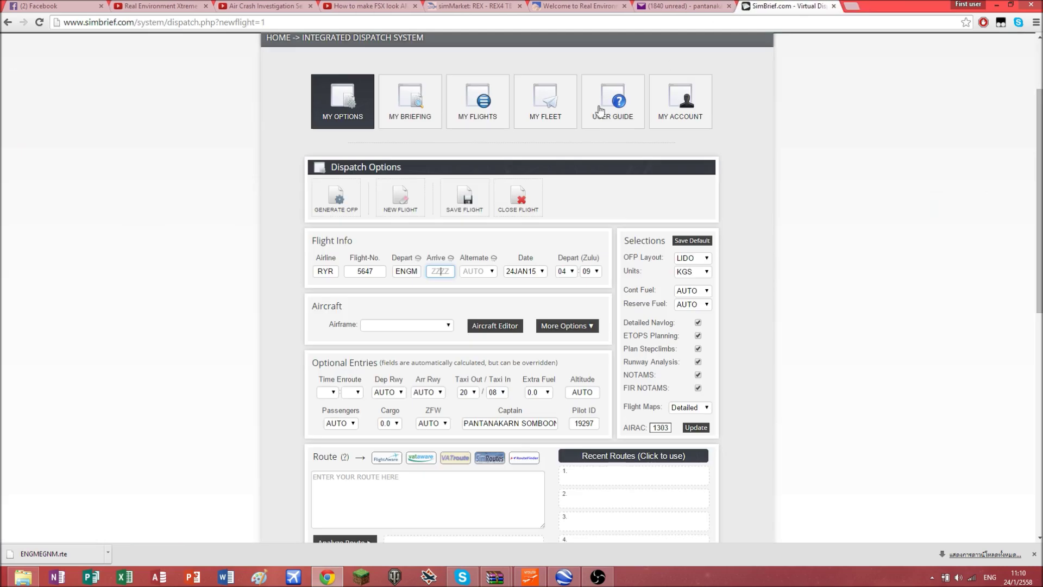
{"action": "type", "text": "EIDW"}
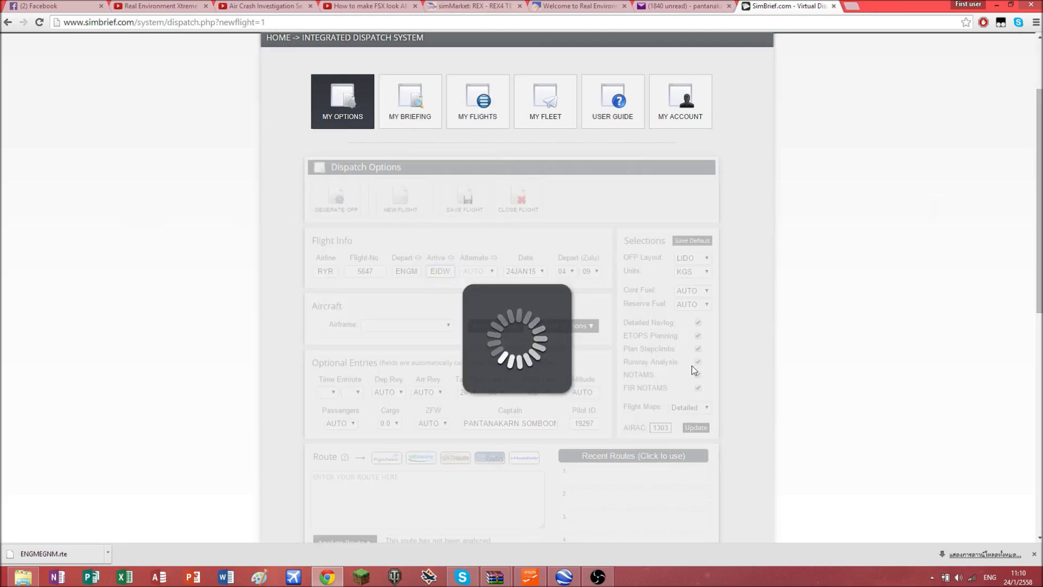
{"action": "scroll", "coordinate": [806, 351], "scroll_direction": "down", "scroll_amount": 2}
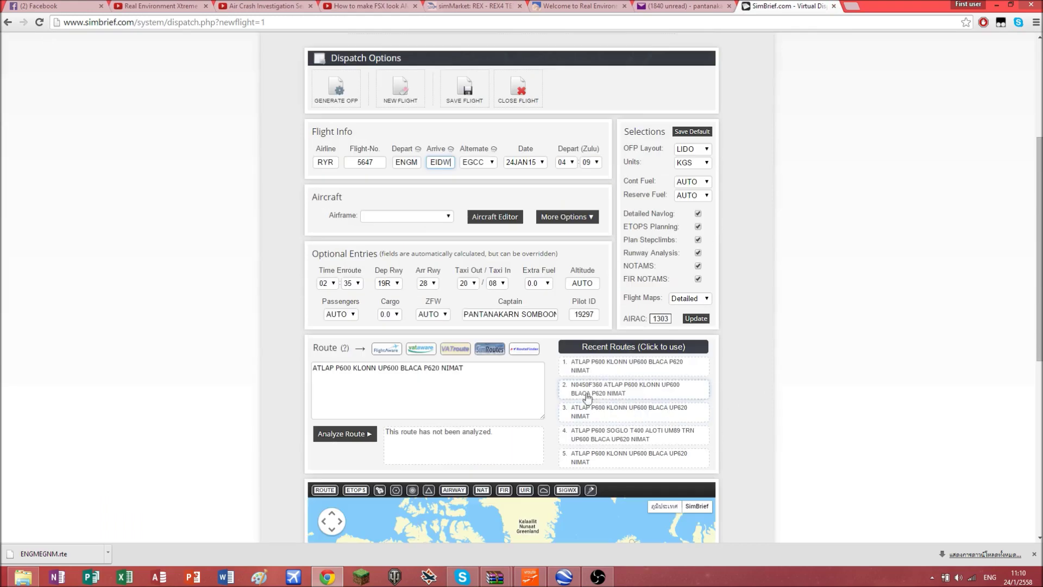
{"action": "scroll", "coordinate": [628, 383], "scroll_direction": "down", "scroll_amount": 3}
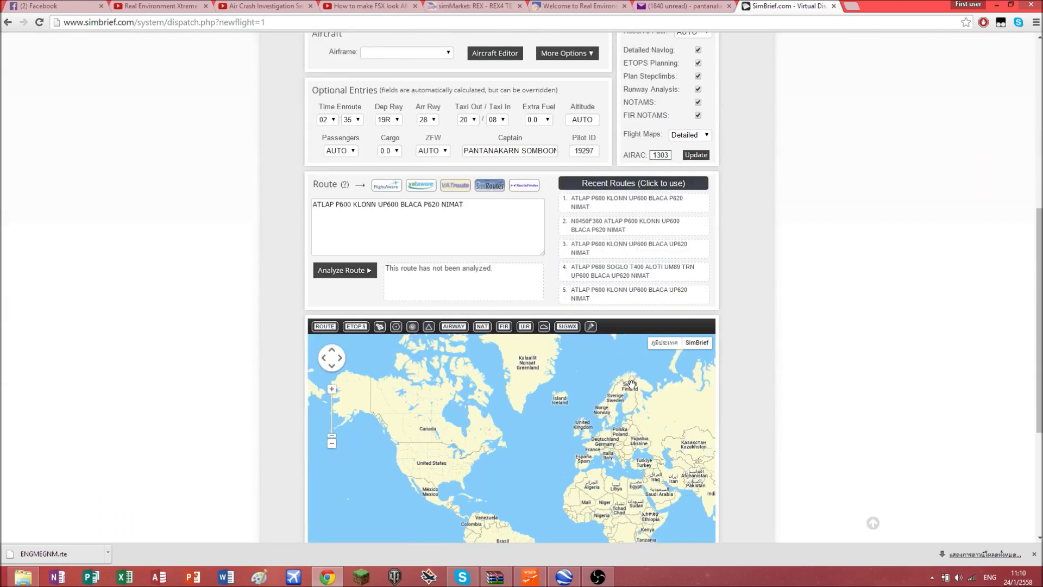
{"action": "scroll", "coordinate": [631, 385], "scroll_direction": "up", "scroll_amount": 3}
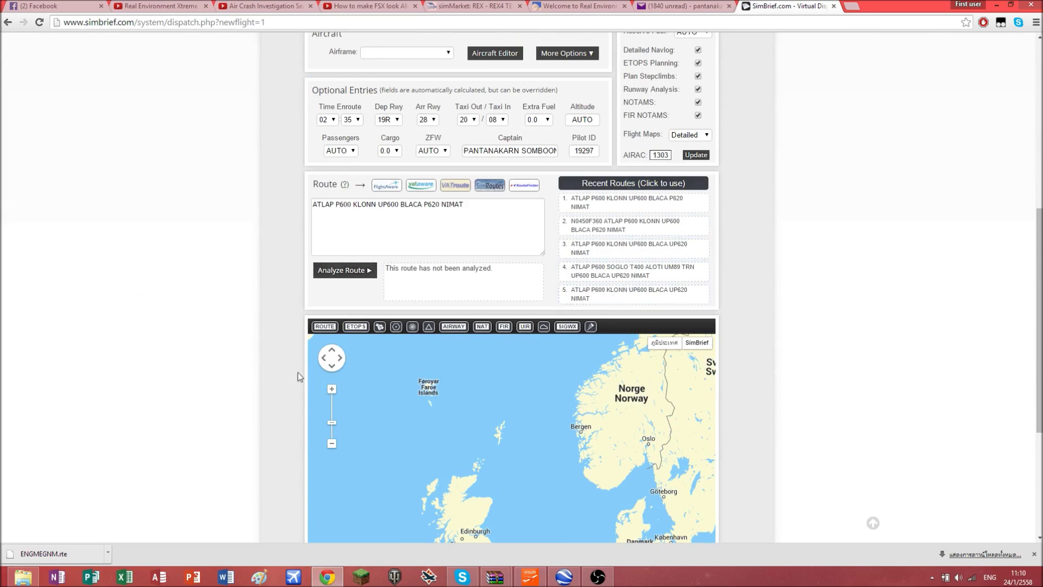
{"action": "left_click", "coordinate": [343, 269]}
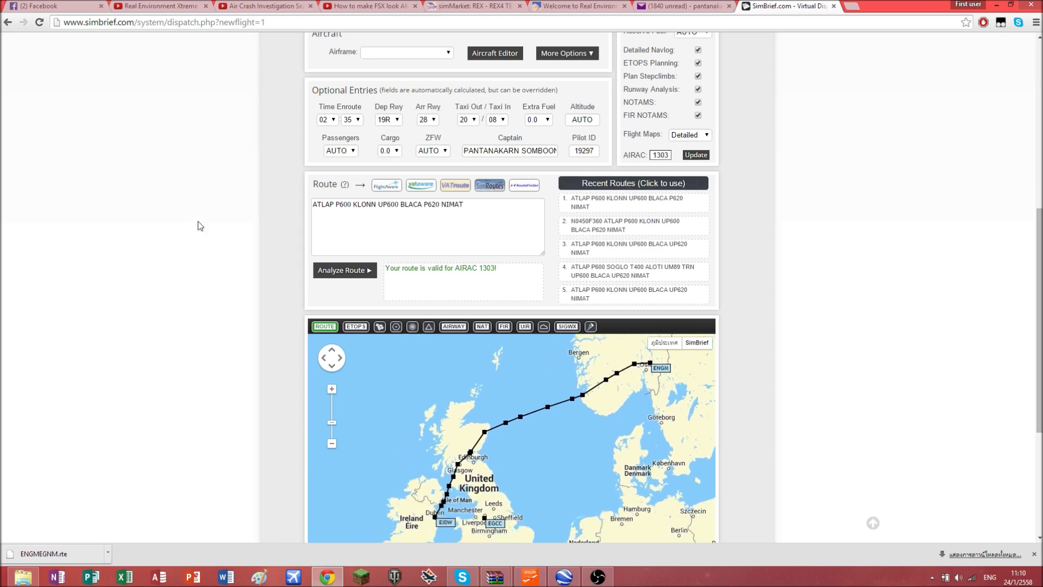
{"action": "left_click_drag", "start_coordinate": [313, 204], "coordinate": [439, 205]}
Load the saved recent routes, analyzing each, ending with ATLAP P600 KLONN UP600 BLACA UP620 NIMAT.
{"action": "left_click", "coordinate": [371, 205]}
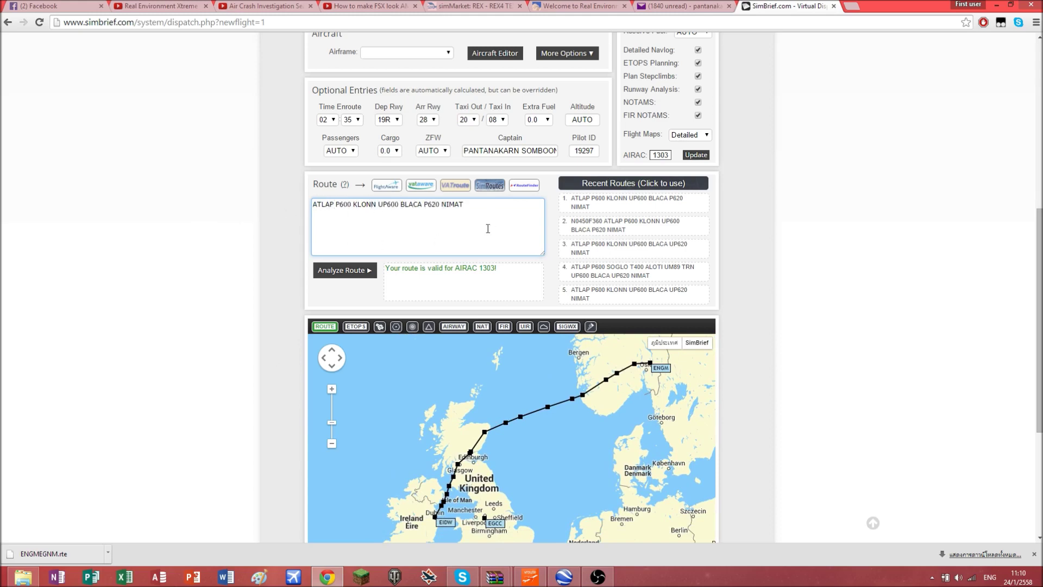
{"action": "left_click_drag", "start_coordinate": [495, 389], "coordinate": [498, 404]}
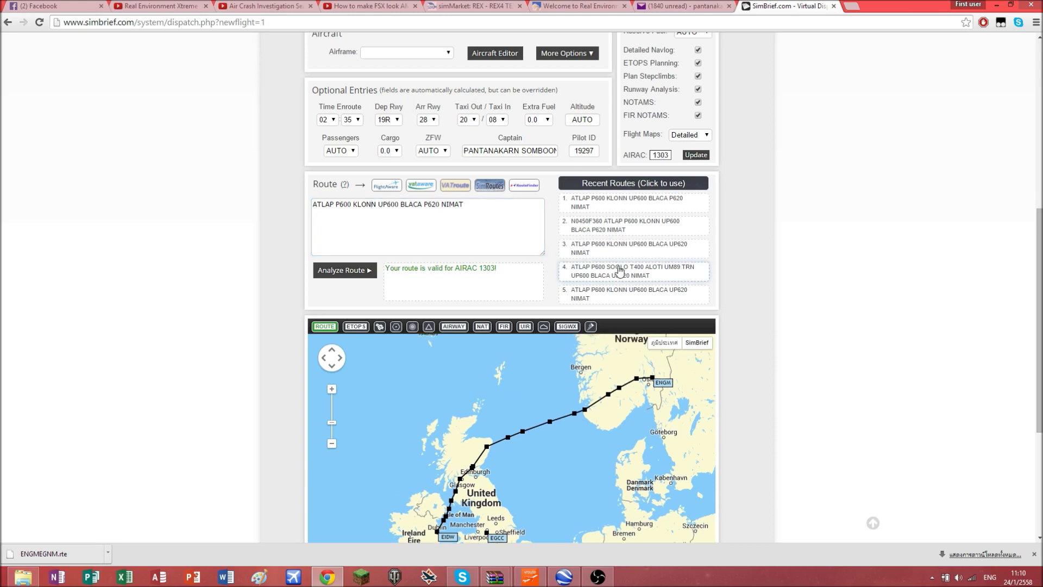
{"action": "left_click", "coordinate": [618, 225]}
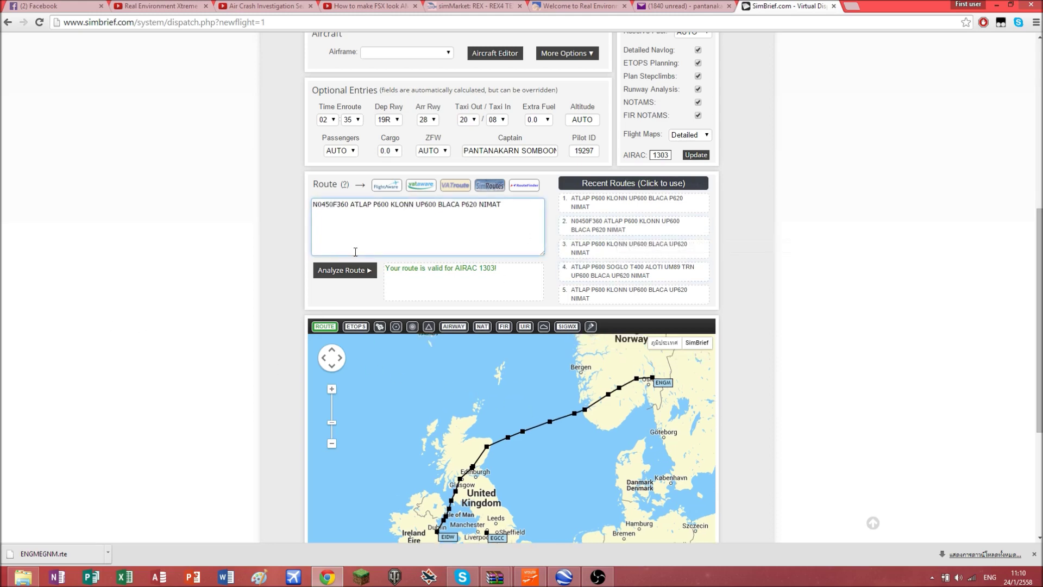
{"action": "left_click", "coordinate": [355, 274]}
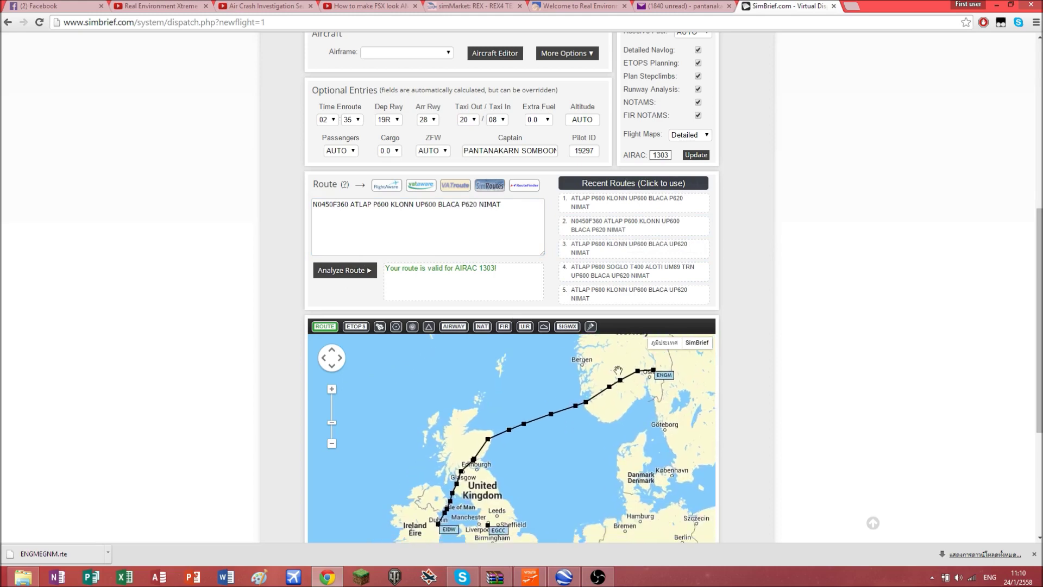
{"action": "left_click", "coordinate": [622, 259]}
{"action": "left_click", "coordinate": [348, 273]}
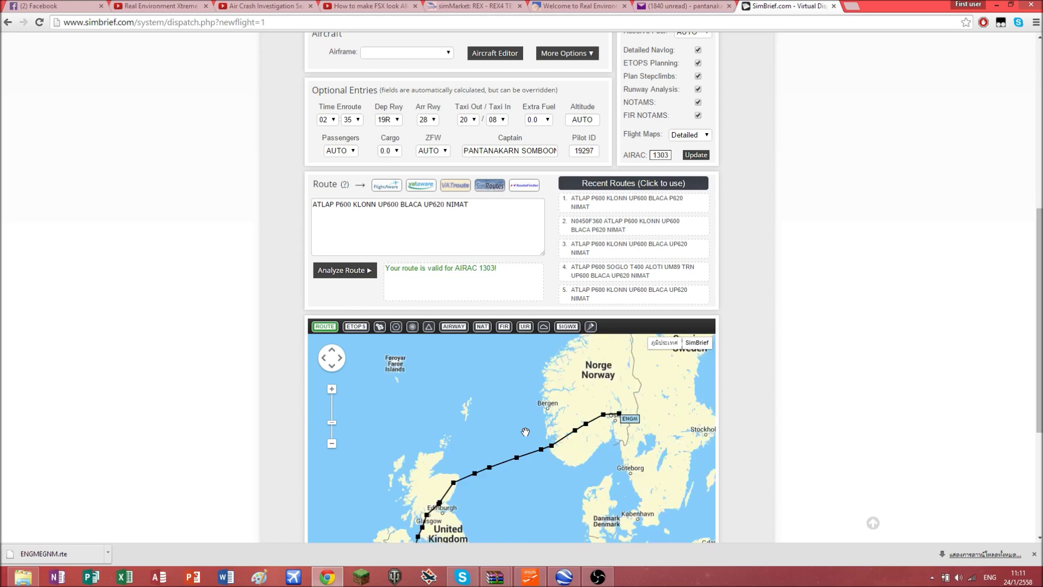
{"action": "scroll", "coordinate": [794, 372], "scroll_direction": "up", "scroll_amount": 4}
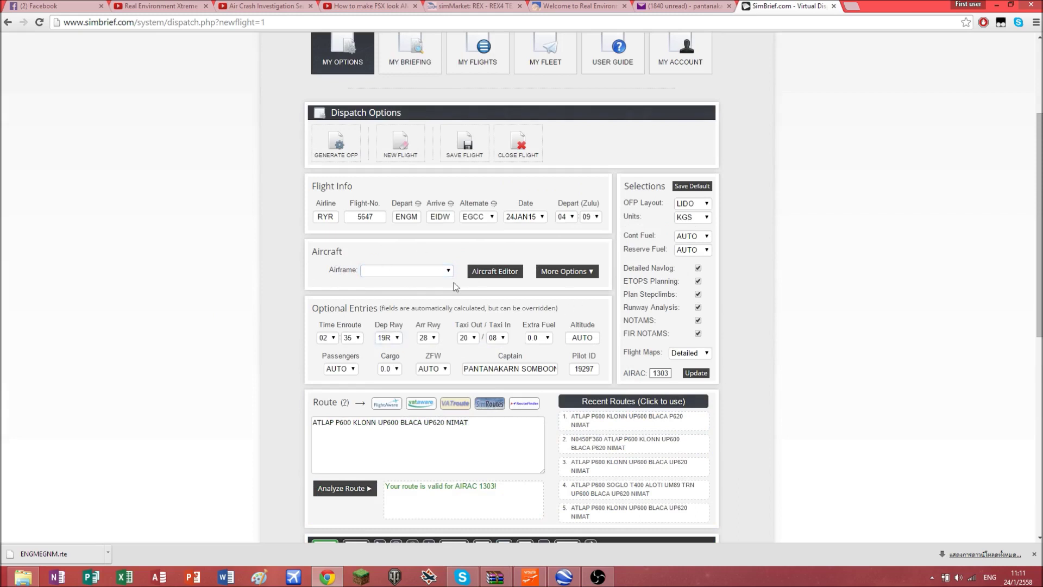
{"action": "left_click", "coordinate": [432, 270]}
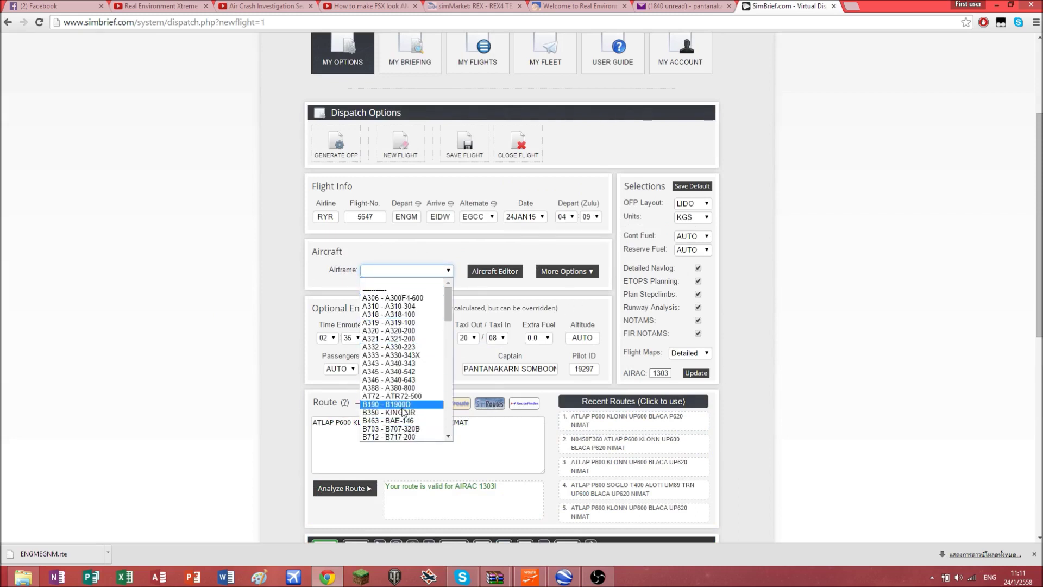
{"action": "key", "text": "Escape"}
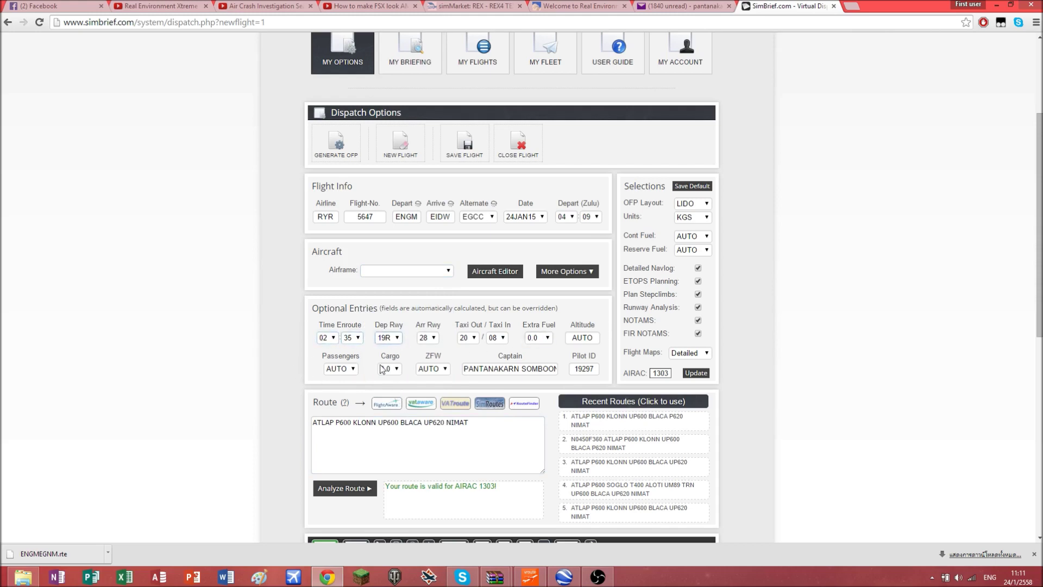
Keep departure runway 19R, arrival runway 28 and cruise altitude AUTO.
{"action": "left_click", "coordinate": [387, 338]}
{"action": "left_click", "coordinate": [427, 337]}
{"action": "left_click", "coordinate": [565, 369]}
{"action": "left_click", "coordinate": [578, 338]}
{"action": "left_click", "coordinate": [605, 348]}
Check the 02:35 time en route and close the unrelated Facebook browser tab.
{"action": "scroll", "coordinate": [845, 270], "scroll_direction": "down", "scroll_amount": 7}
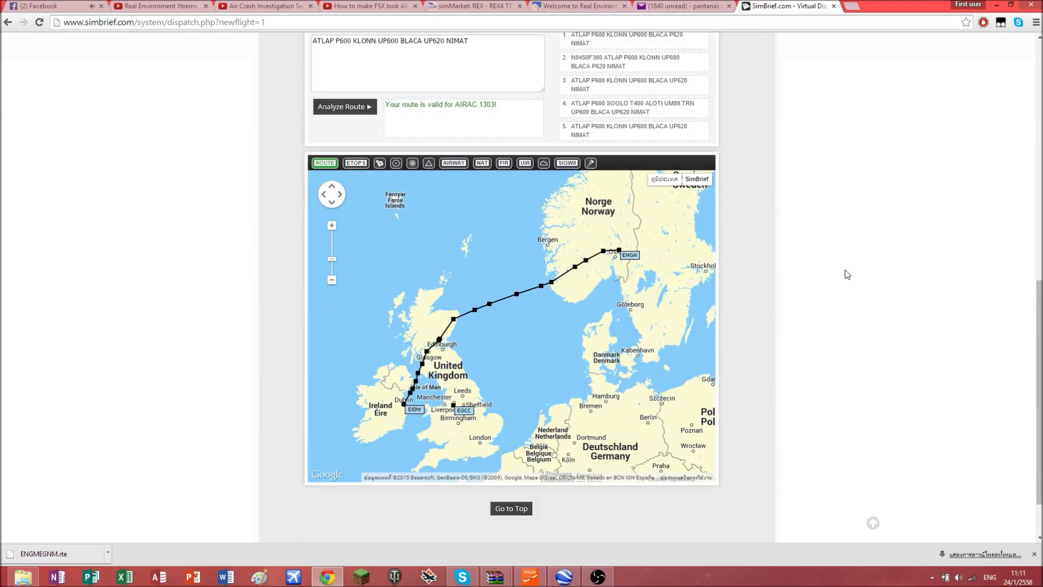
{"action": "scroll", "coordinate": [845, 270], "scroll_direction": "down", "scroll_amount": 1}
{"action": "scroll", "coordinate": [892, 200], "scroll_direction": "up", "scroll_amount": 6}
{"action": "left_click", "coordinate": [101, 6]}
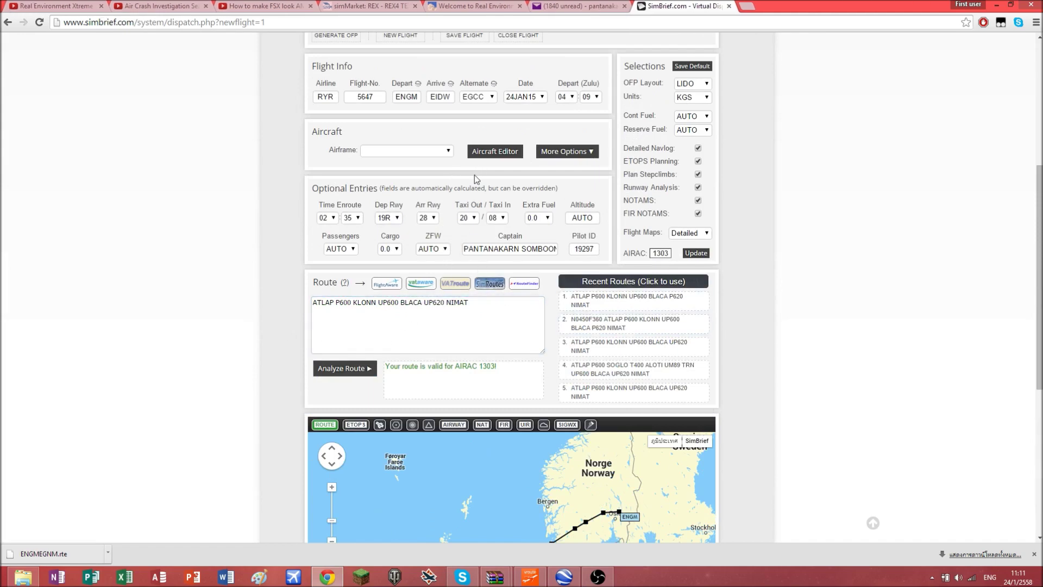
{"action": "scroll", "coordinate": [565, 176], "scroll_direction": "up", "scroll_amount": 3}
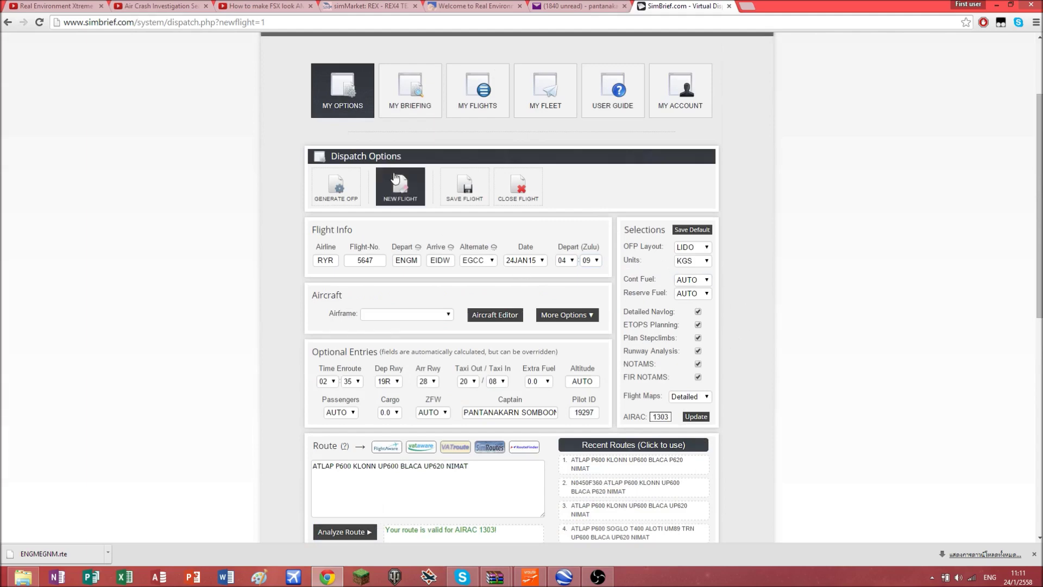
Save the flight, then try to generate the OFP twice; both attempts are refused for missing required fields.
{"action": "left_click", "coordinate": [471, 186]}
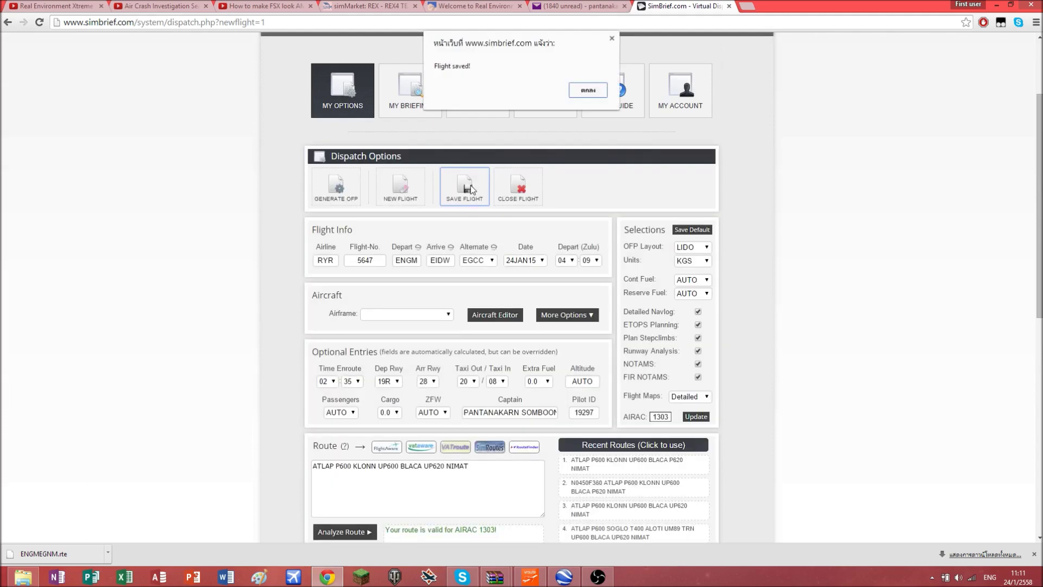
{"action": "left_click", "coordinate": [587, 92]}
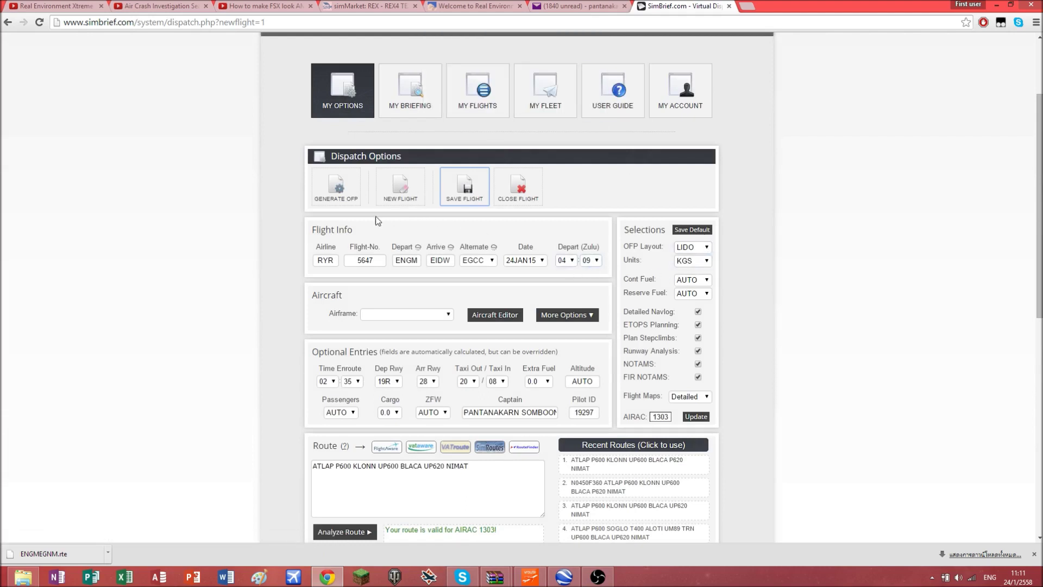
{"action": "left_click", "coordinate": [344, 201]}
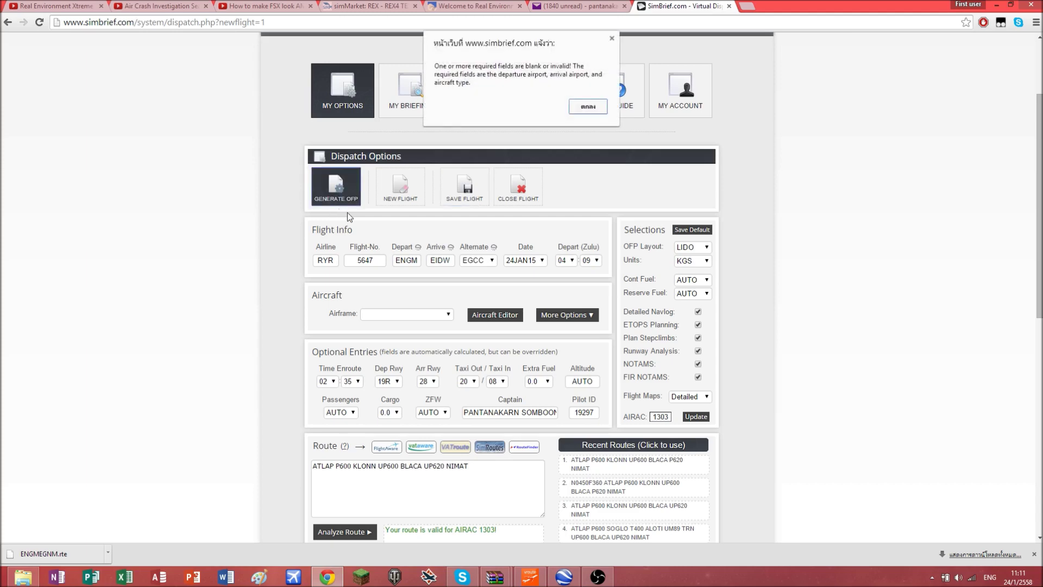
{"action": "left_click", "coordinate": [588, 107]}
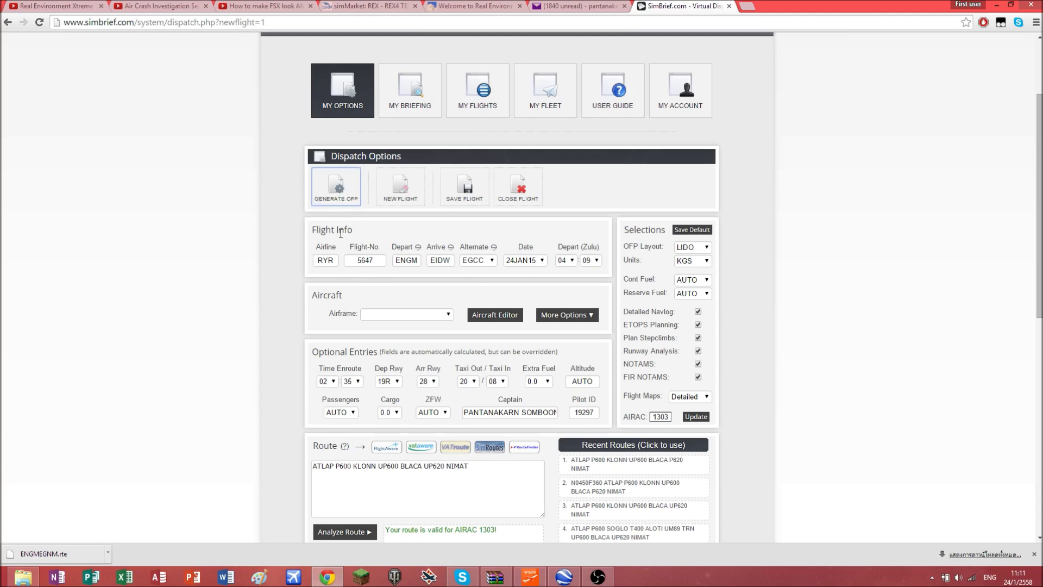
{"action": "left_click", "coordinate": [335, 188]}
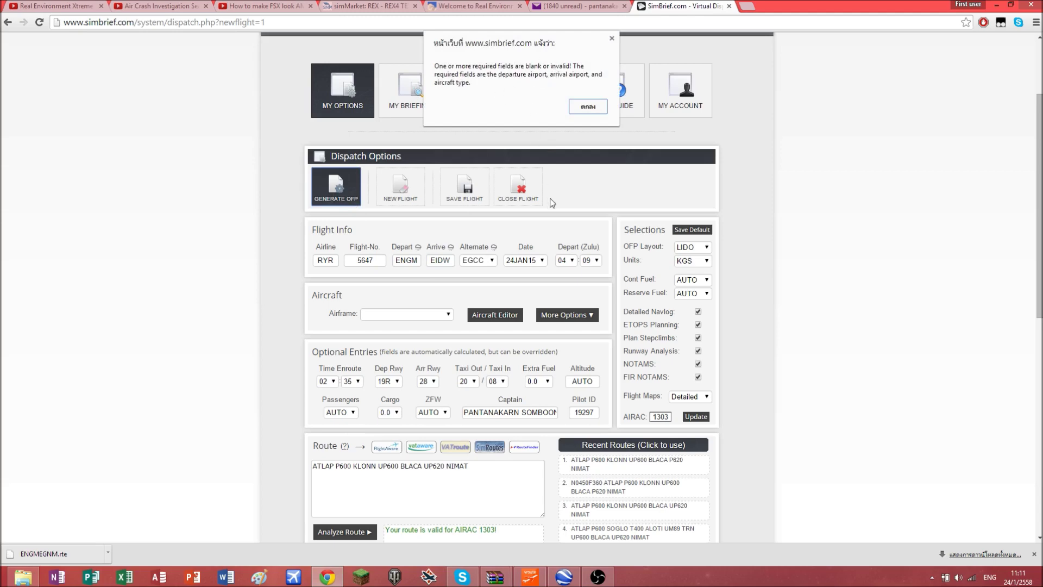
{"action": "left_click", "coordinate": [597, 106]}
Select the B738 - B737-800 airframe and generate the OFP, confirming the overwrite of earlier plans.
{"action": "left_click", "coordinate": [446, 315]}
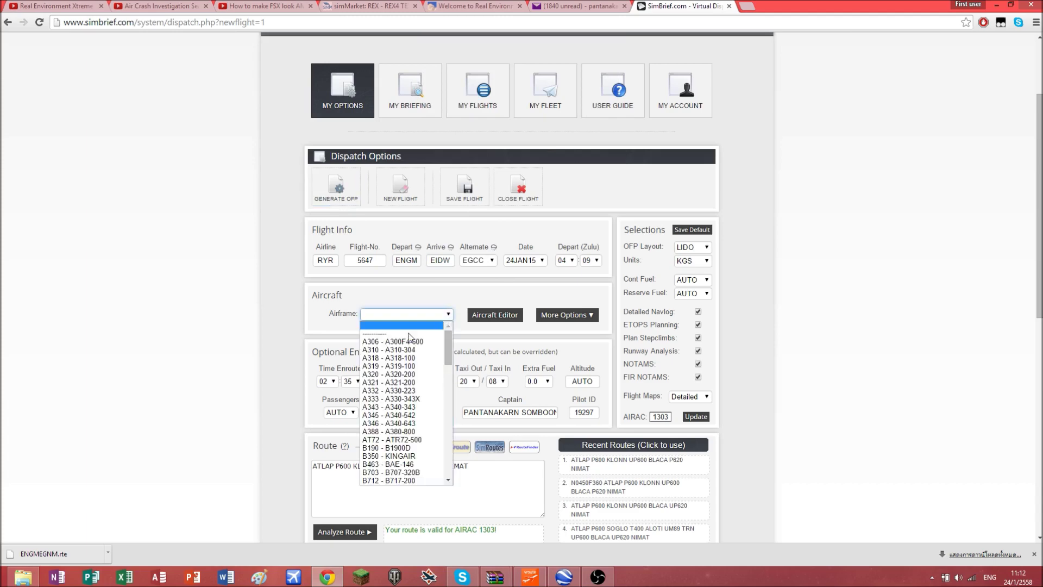
{"action": "scroll", "coordinate": [402, 445], "scroll_direction": "down", "scroll_amount": 5}
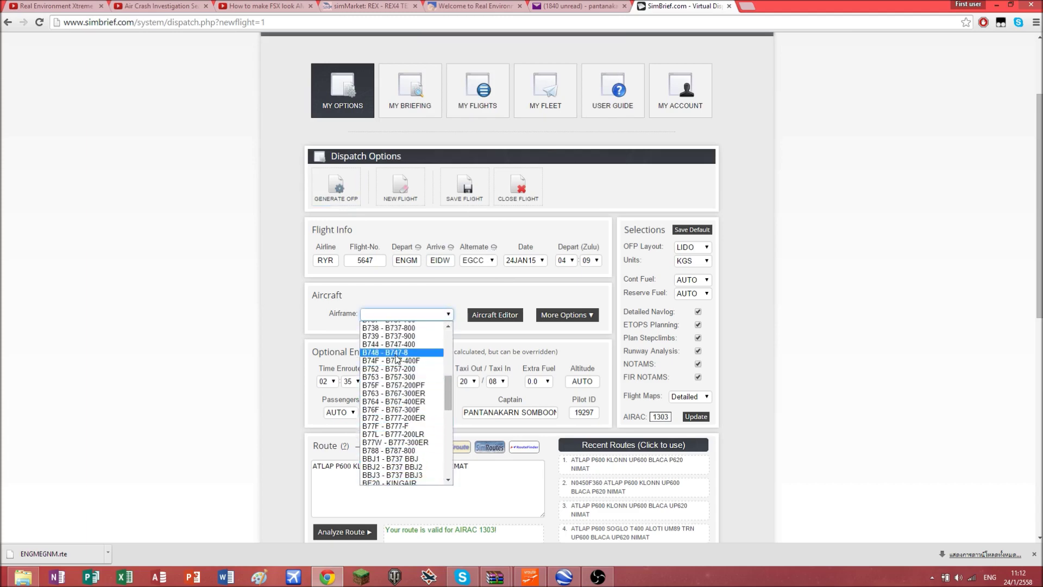
{"action": "scroll", "coordinate": [403, 402], "scroll_direction": "up", "scroll_amount": 4}
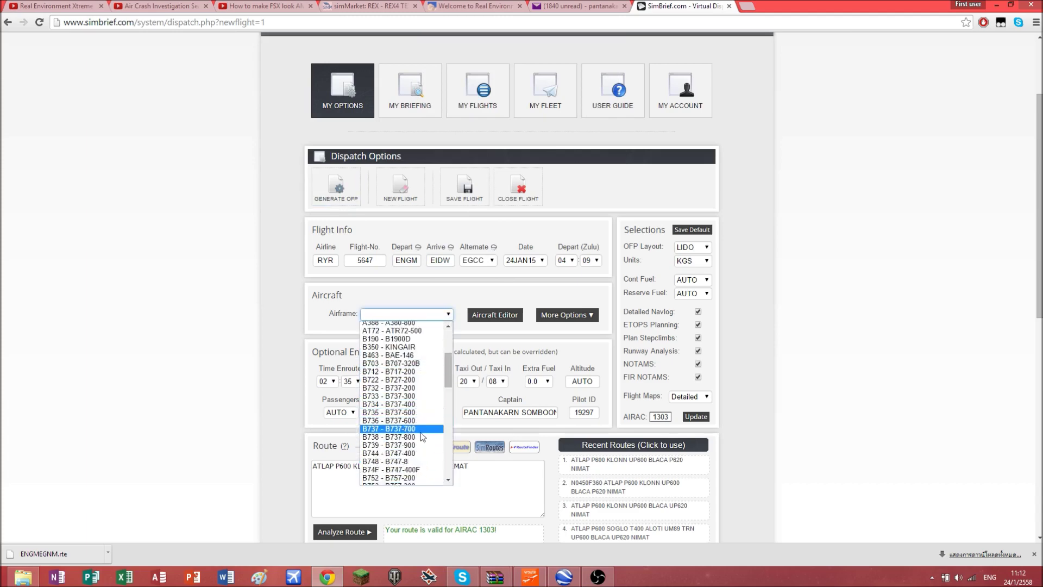
{"action": "left_click", "coordinate": [405, 436]}
{"action": "left_click", "coordinate": [509, 320]}
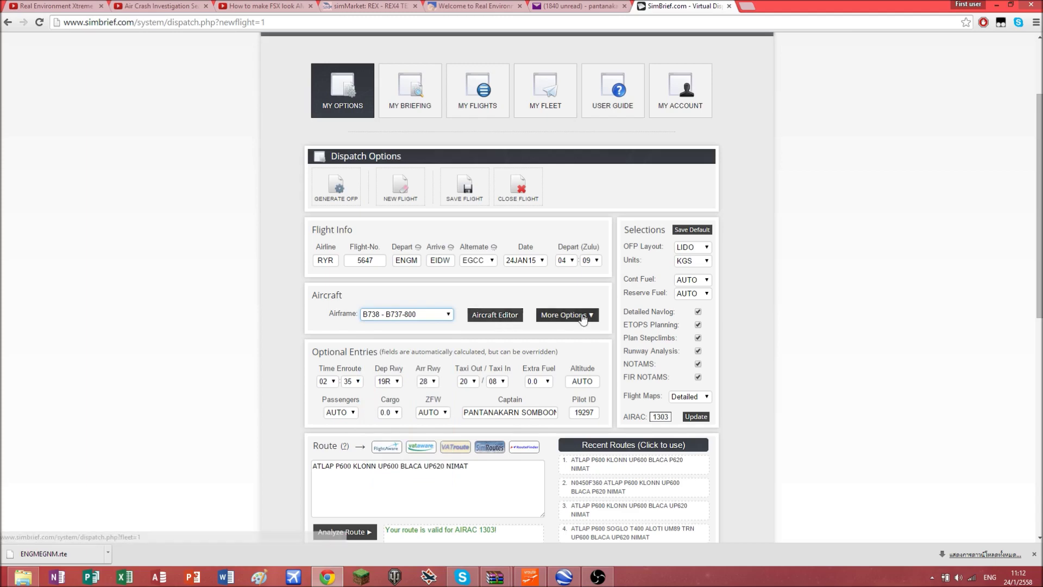
{"action": "left_click", "coordinate": [353, 188]}
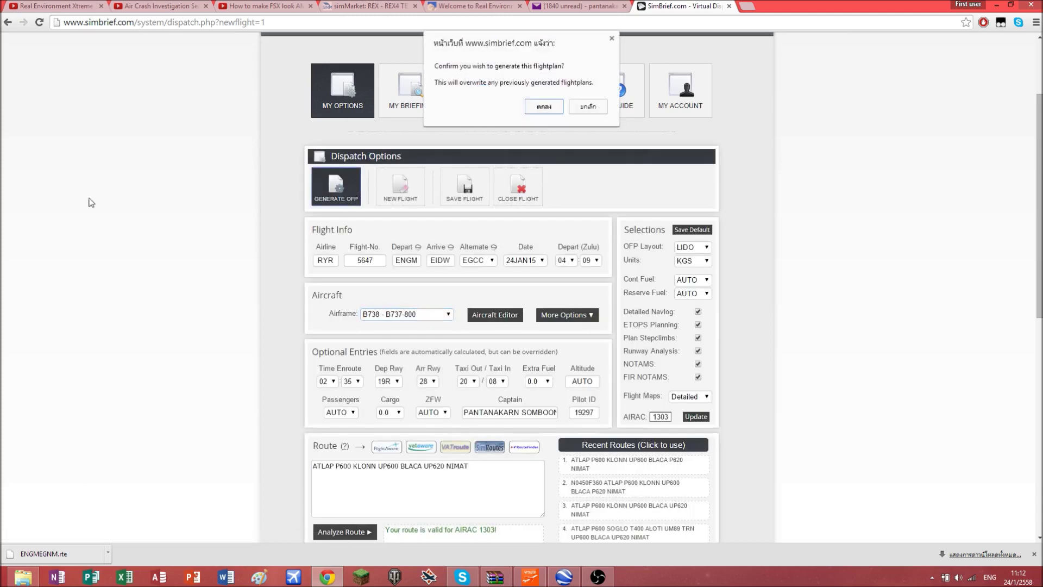
{"action": "left_click", "coordinate": [539, 107]}
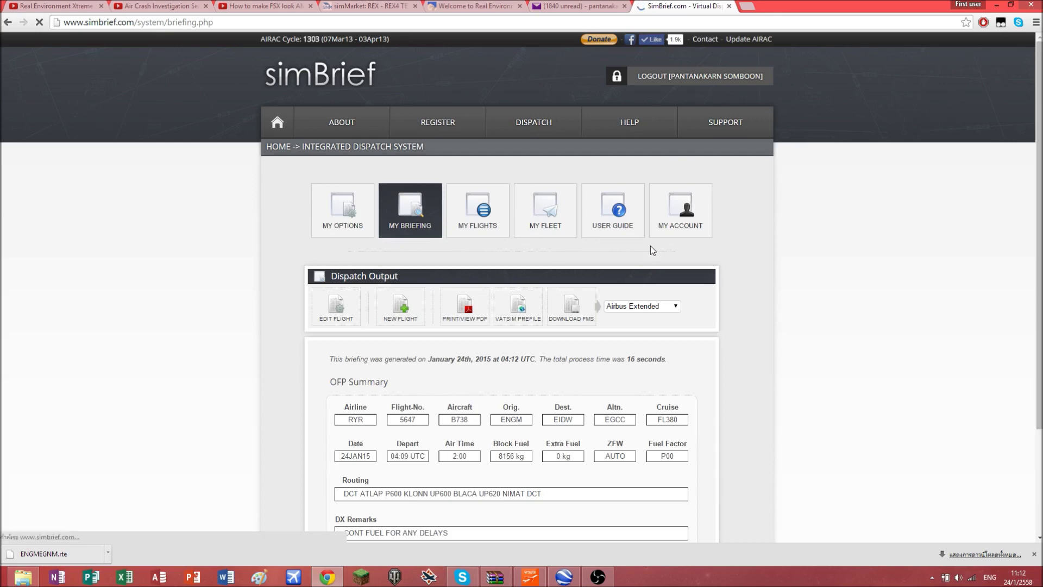
Review the OFP routing and pick PMDG Flightplan from the FMS export formats.
{"action": "scroll", "coordinate": [490, 319], "scroll_direction": "down", "scroll_amount": 2}
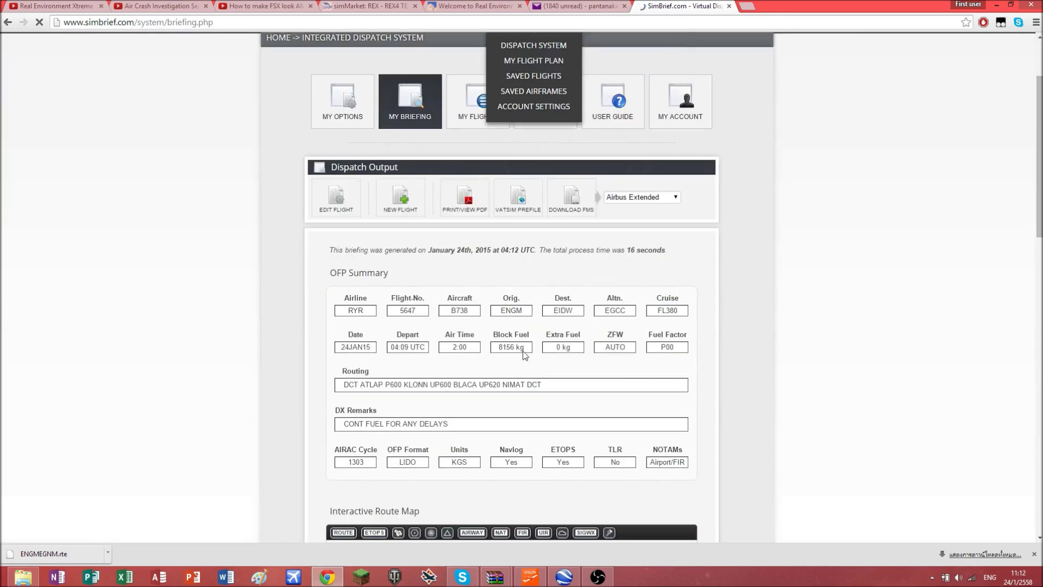
{"action": "scroll", "coordinate": [354, 220], "scroll_direction": "down", "scroll_amount": 2}
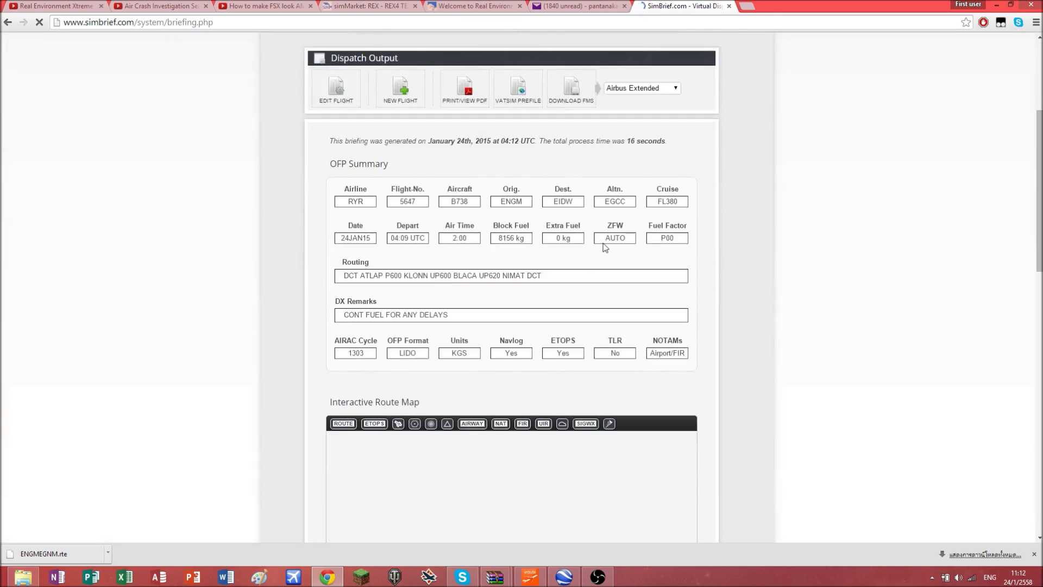
{"action": "scroll", "coordinate": [605, 247], "scroll_direction": "up", "scroll_amount": 4}
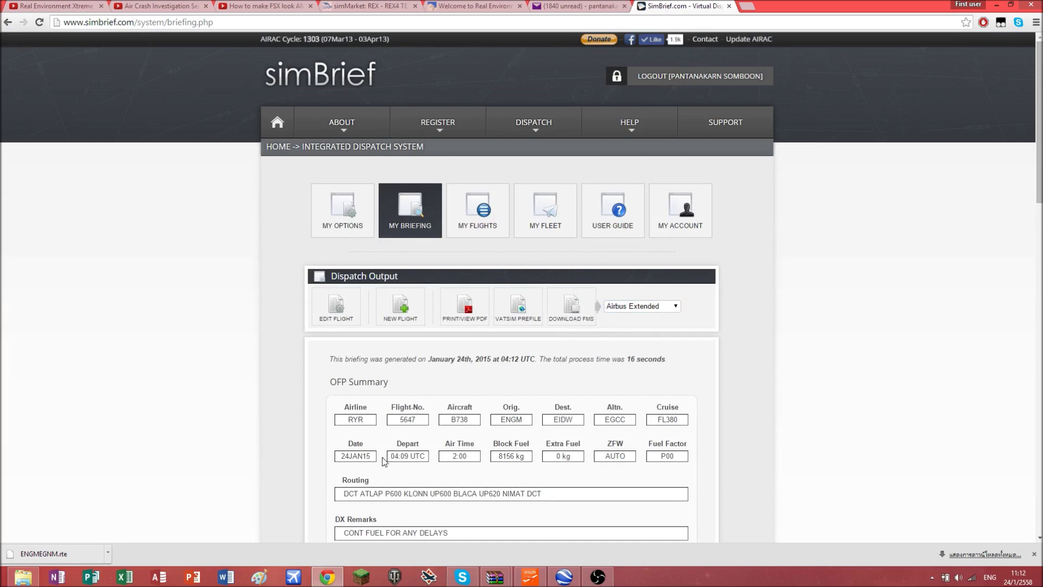
{"action": "left_click_drag", "start_coordinate": [347, 497], "coordinate": [558, 494]}
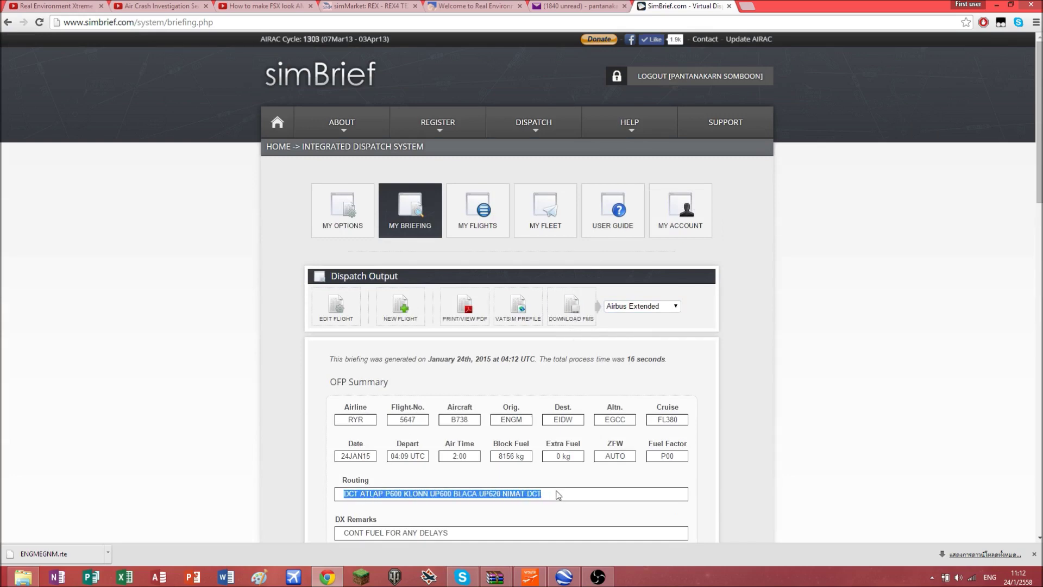
{"action": "left_click", "coordinate": [564, 494]}
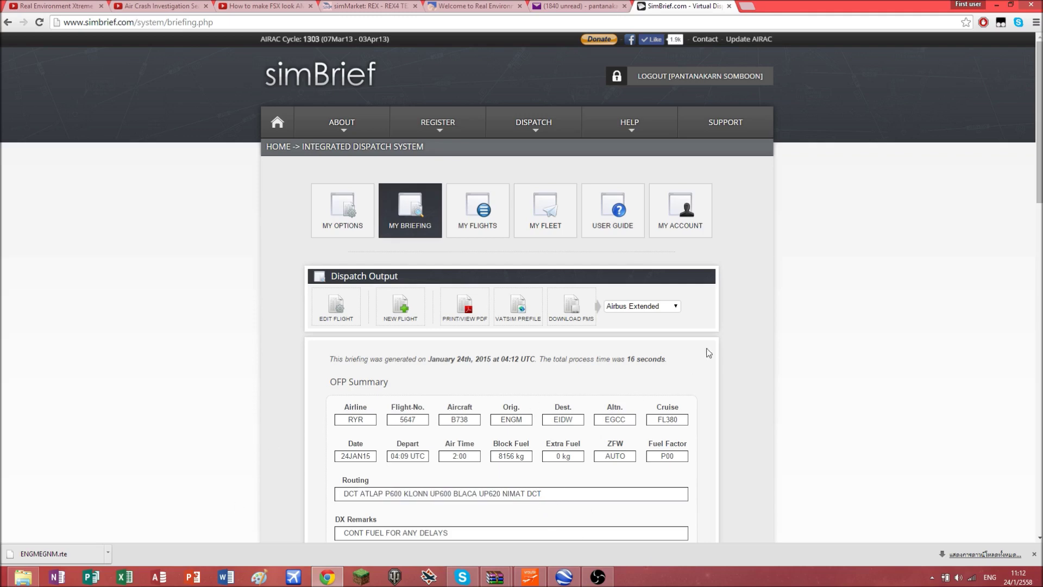
{"action": "left_click", "coordinate": [646, 307]}
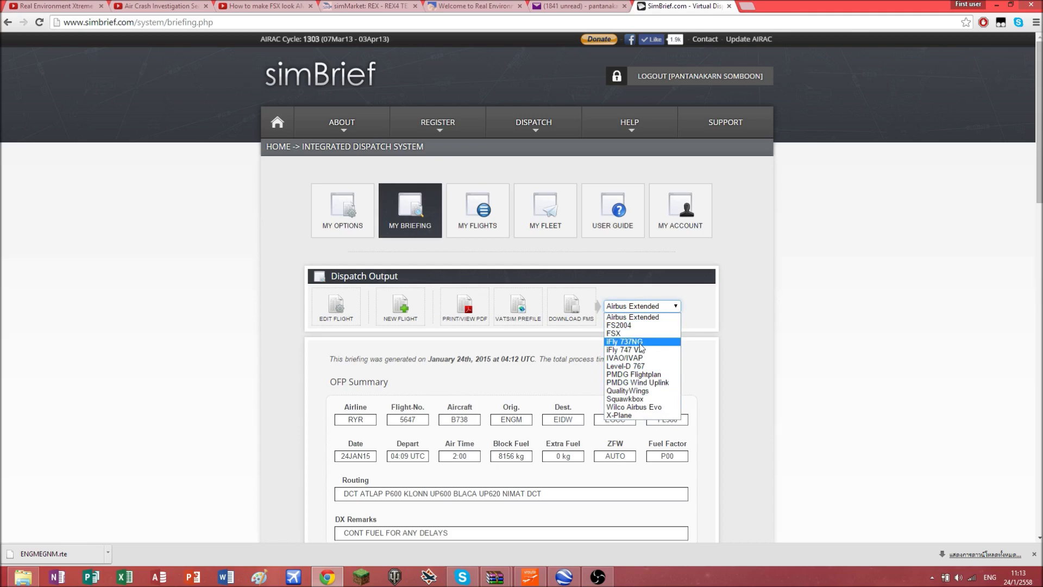
{"action": "left_click", "coordinate": [674, 380]}
Download the route as ENGMEIDW.rte in PMDG Flightplan format and bring up File Explorer.
{"action": "left_click", "coordinate": [650, 313]}
{"action": "left_click", "coordinate": [651, 313]}
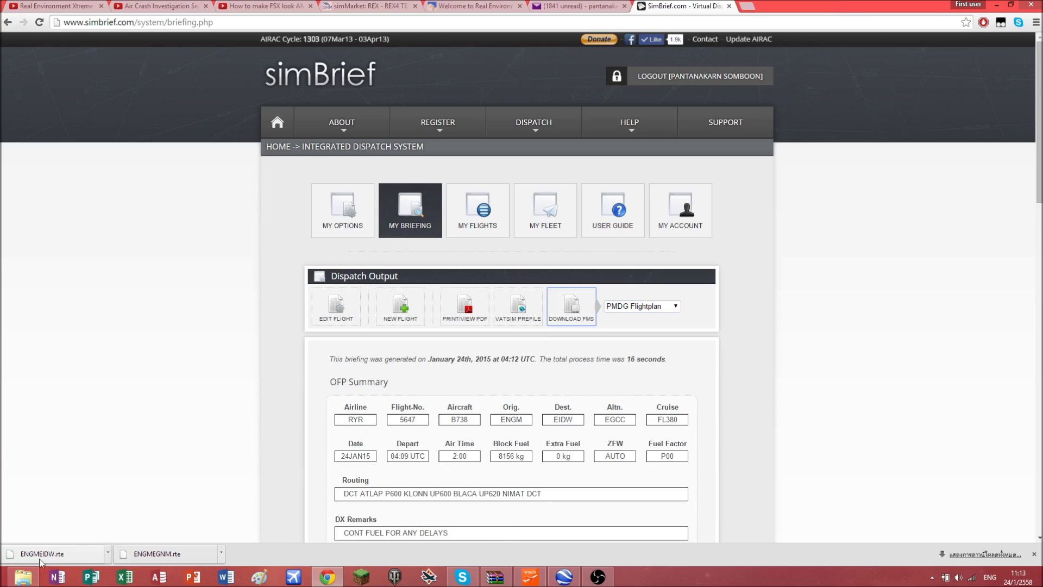
{"action": "left_click", "coordinate": [23, 577]}
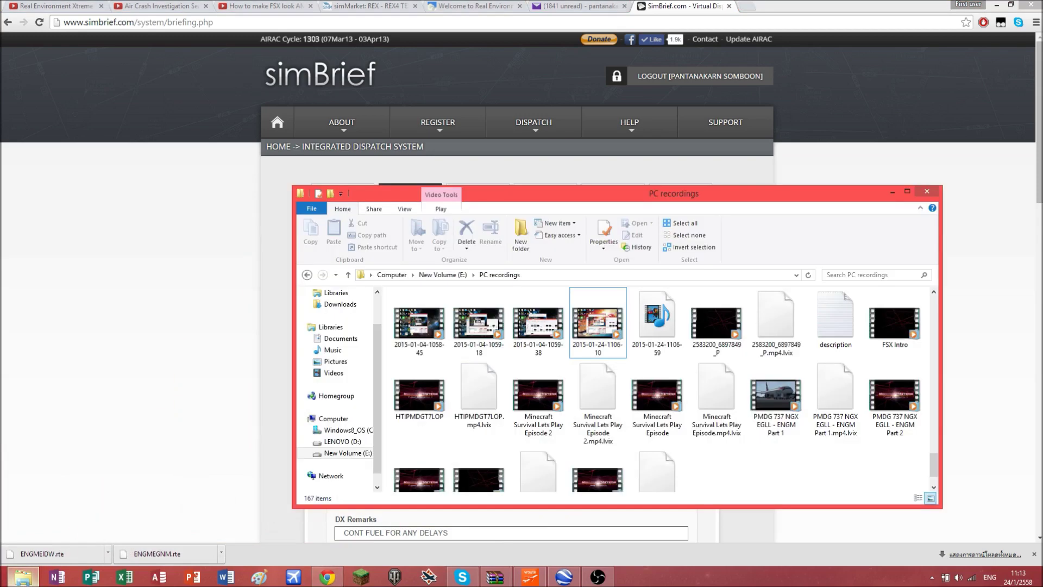
Copy the downloaded ENGMEIDW.rte into E:\FSX\PMDG\FLIGHTPLANS\NGX, then hide the Explorer window.
{"action": "left_click", "coordinate": [342, 441]}
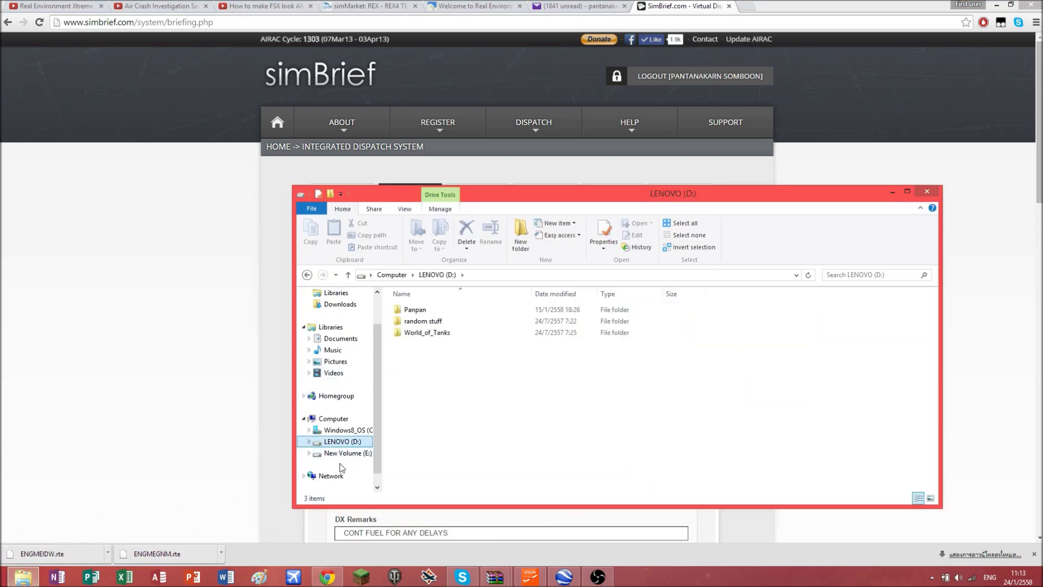
{"action": "left_click", "coordinate": [348, 453]}
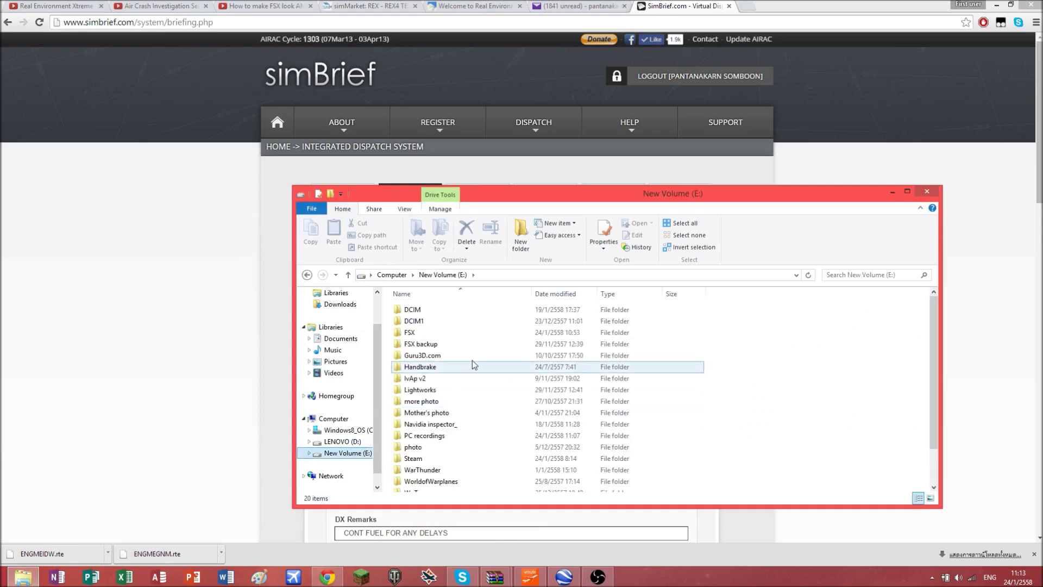
{"action": "double_click", "coordinate": [440, 334]}
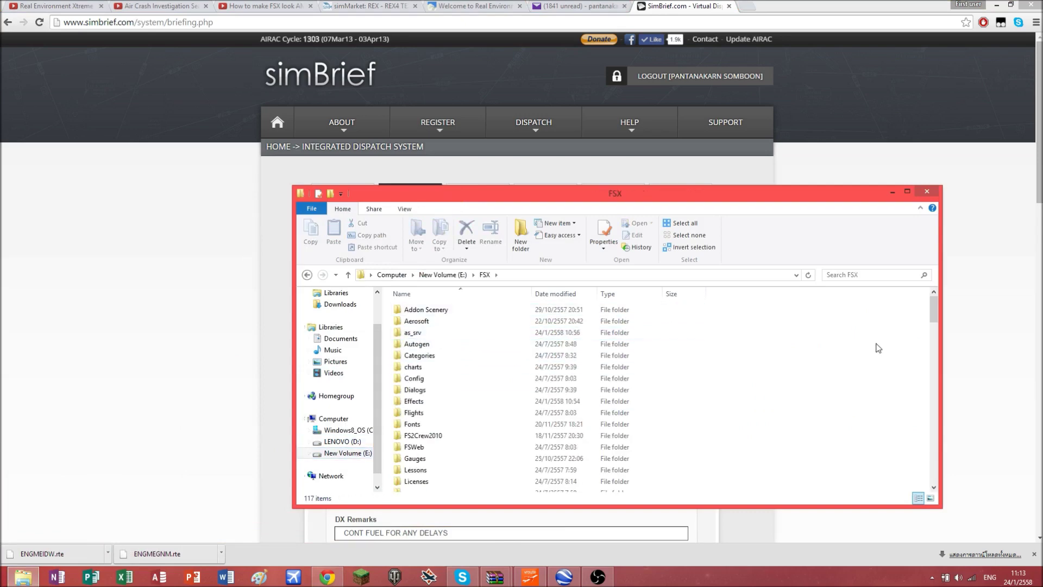
{"action": "scroll", "coordinate": [470, 407], "scroll_direction": "down", "scroll_amount": 1}
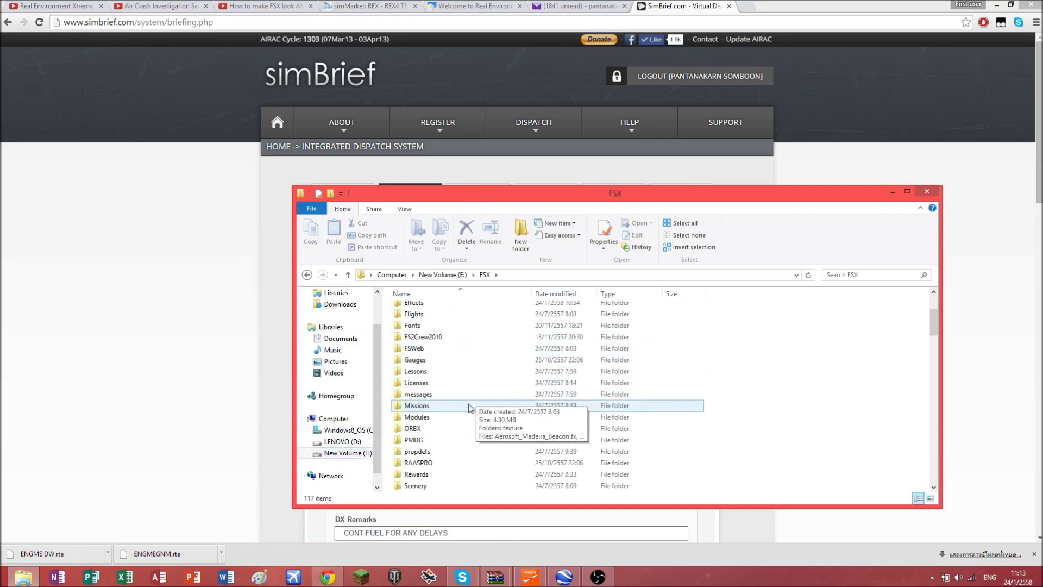
{"action": "double_click", "coordinate": [411, 439]}
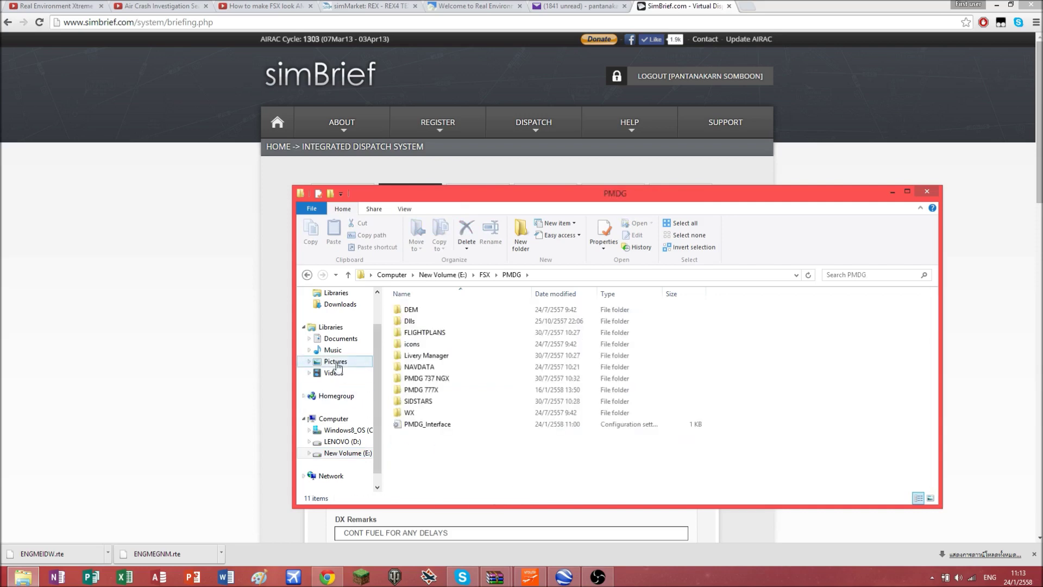
{"action": "double_click", "coordinate": [462, 333]}
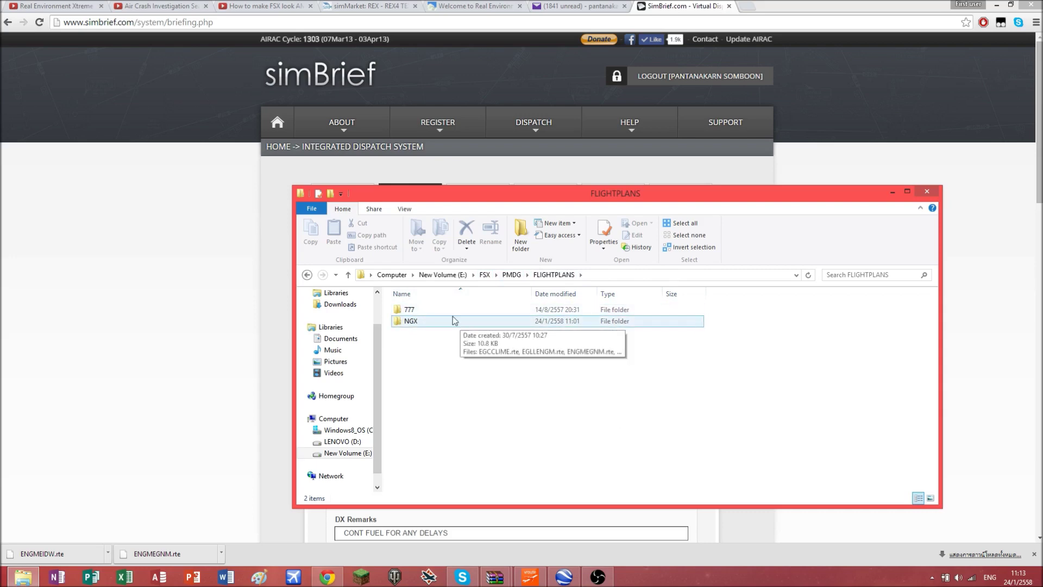
{"action": "double_click", "coordinate": [481, 321]}
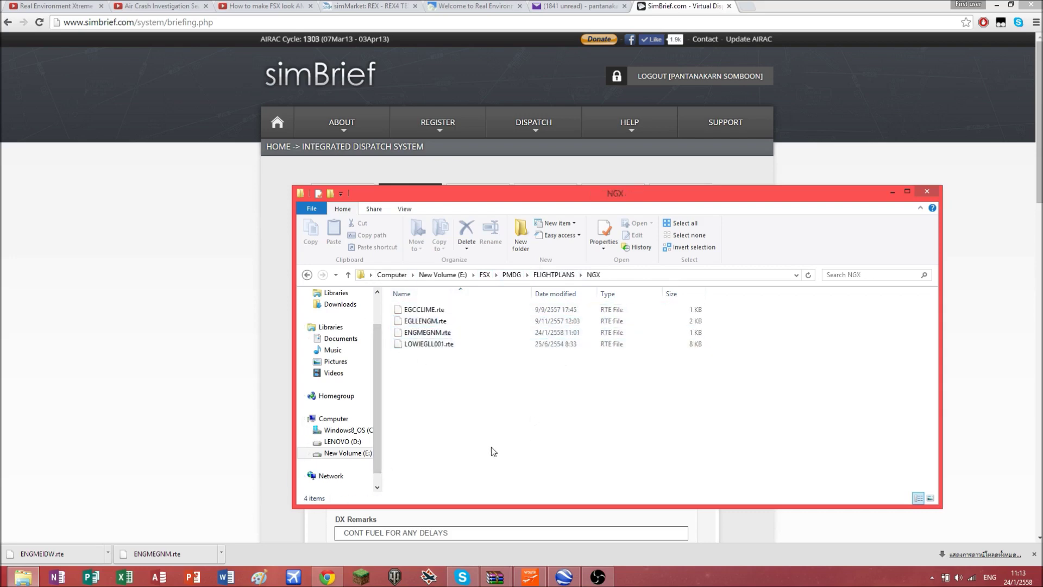
{"action": "left_click_drag", "start_coordinate": [42, 548], "coordinate": [511, 392]}
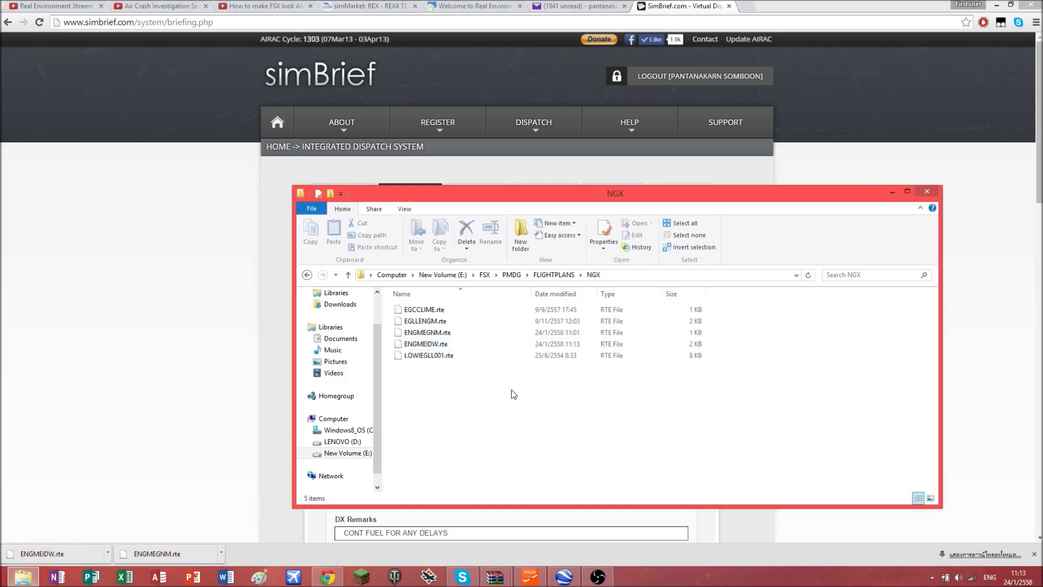
{"action": "left_click", "coordinate": [892, 193]}
Launch Flight Simulator X and, at the Free Flight screen, begin choosing a different aircraft.
{"action": "left_click", "coordinate": [294, 577]}
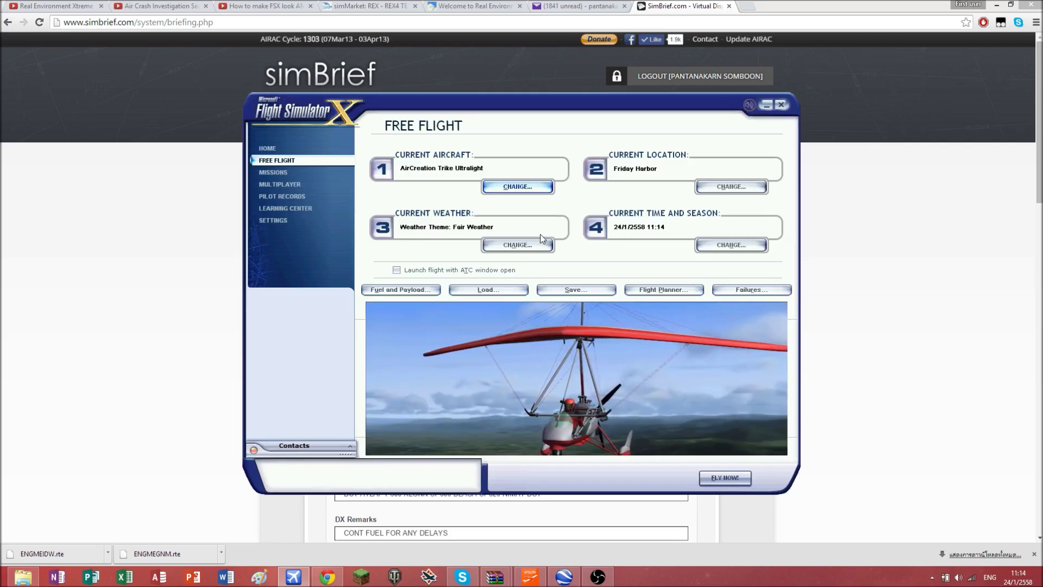
{"action": "left_click", "coordinate": [503, 187]}
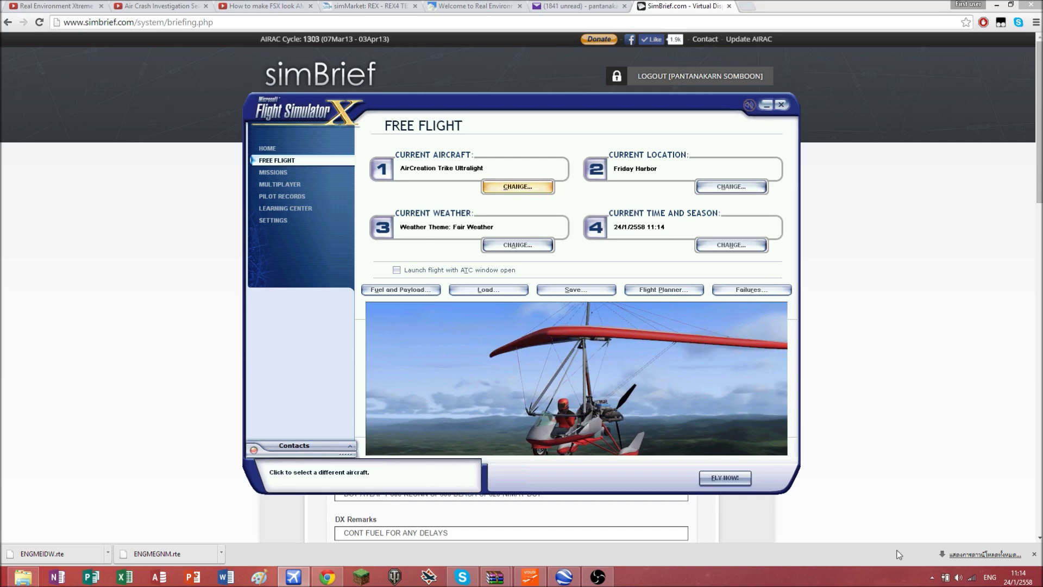
Select the SAS Boeing 737-800NG as the aircraft.
{"action": "left_click", "coordinate": [958, 577]}
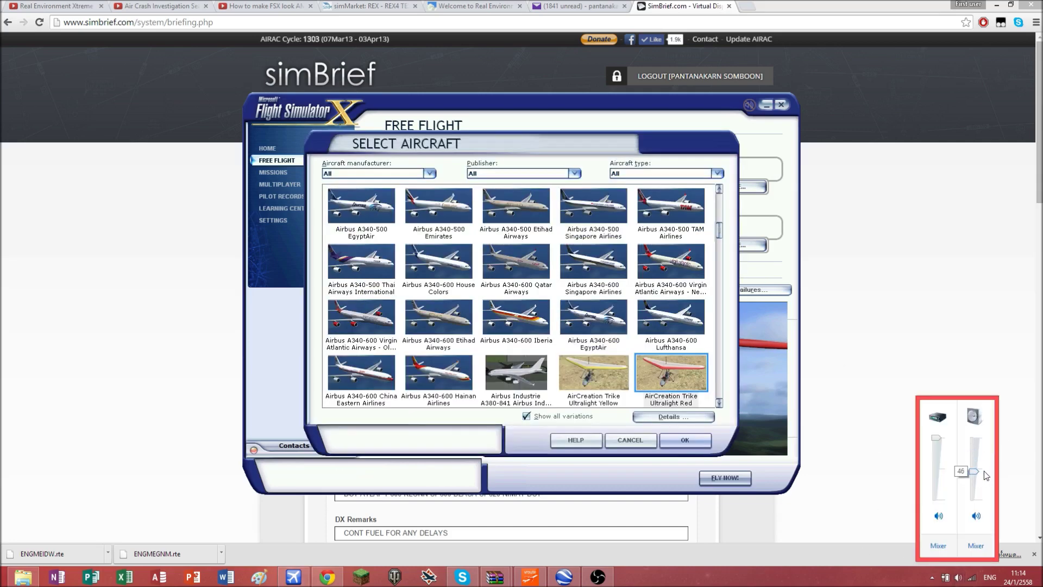
{"action": "left_click", "coordinate": [655, 467]}
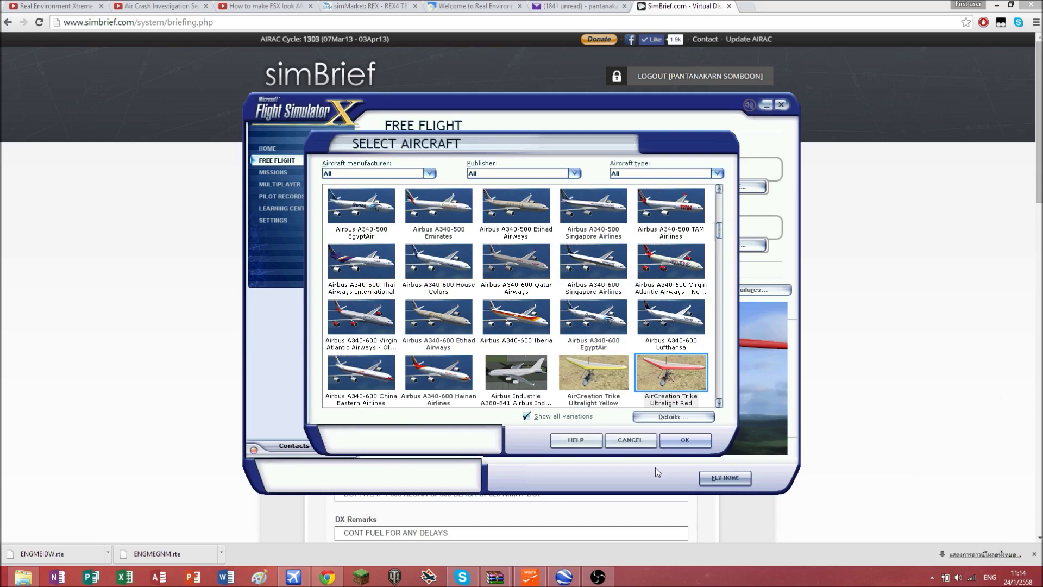
{"action": "scroll", "coordinate": [720, 257], "scroll_direction": "down", "scroll_amount": 3}
{"action": "left_click_drag", "start_coordinate": [719, 257], "coordinate": [725, 279]}
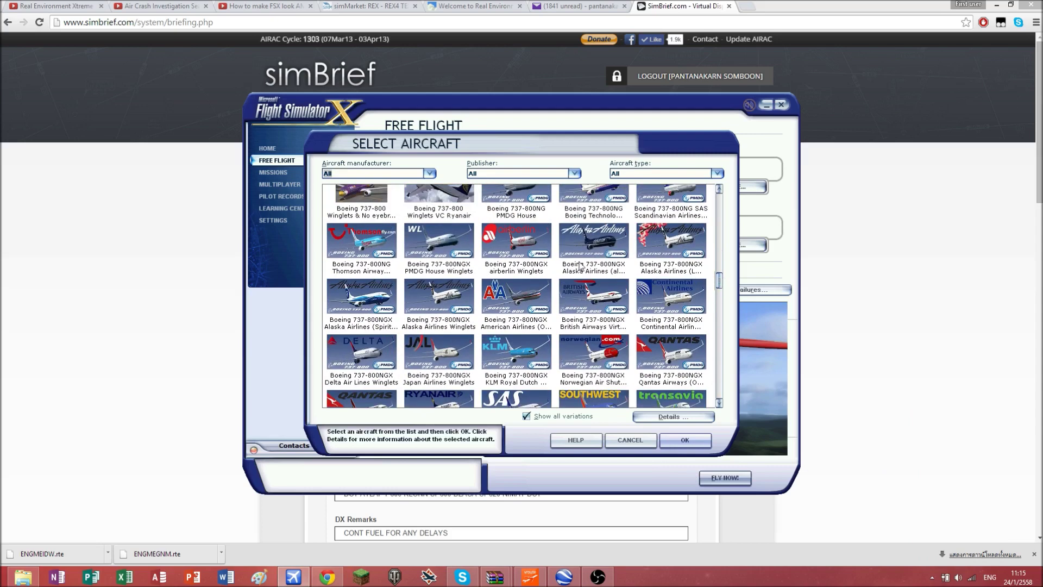
{"action": "left_click", "coordinate": [685, 214]}
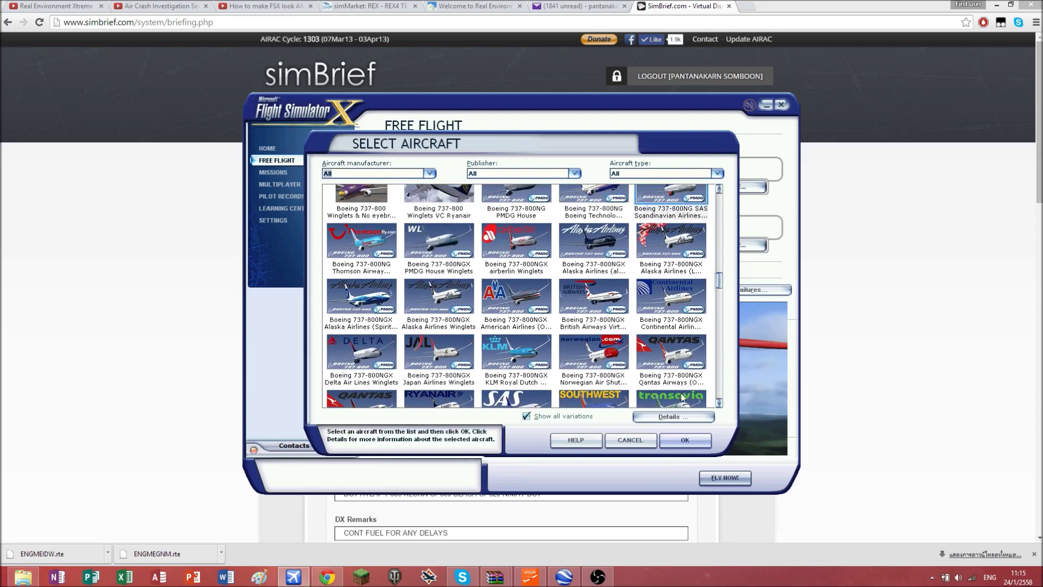
{"action": "left_click", "coordinate": [673, 438]}
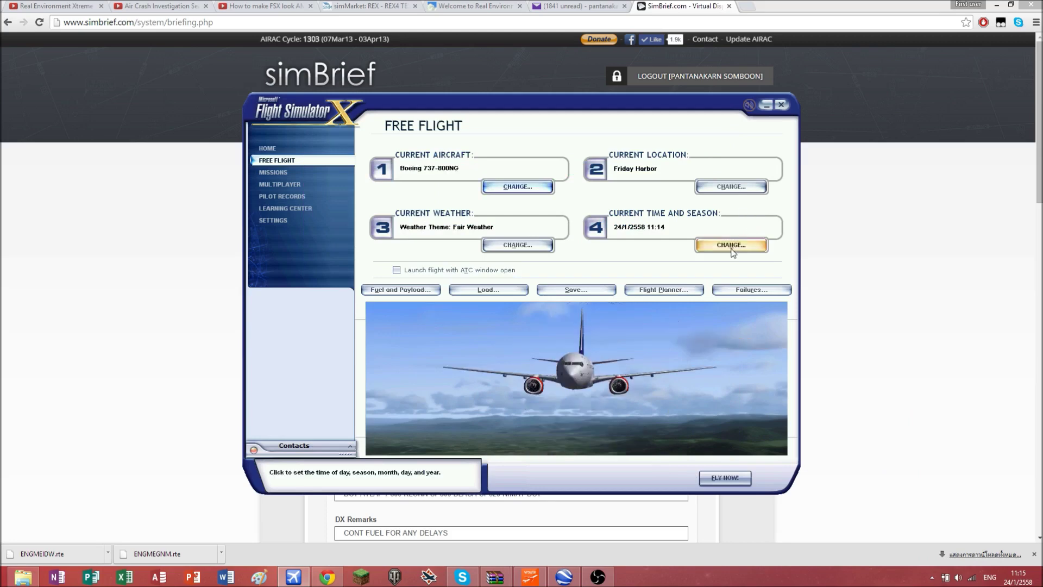
Set the starting location to Gardermoen (ENGM) gate 38.
{"action": "left_click", "coordinate": [731, 186]}
{"action": "left_click", "coordinate": [534, 185]}
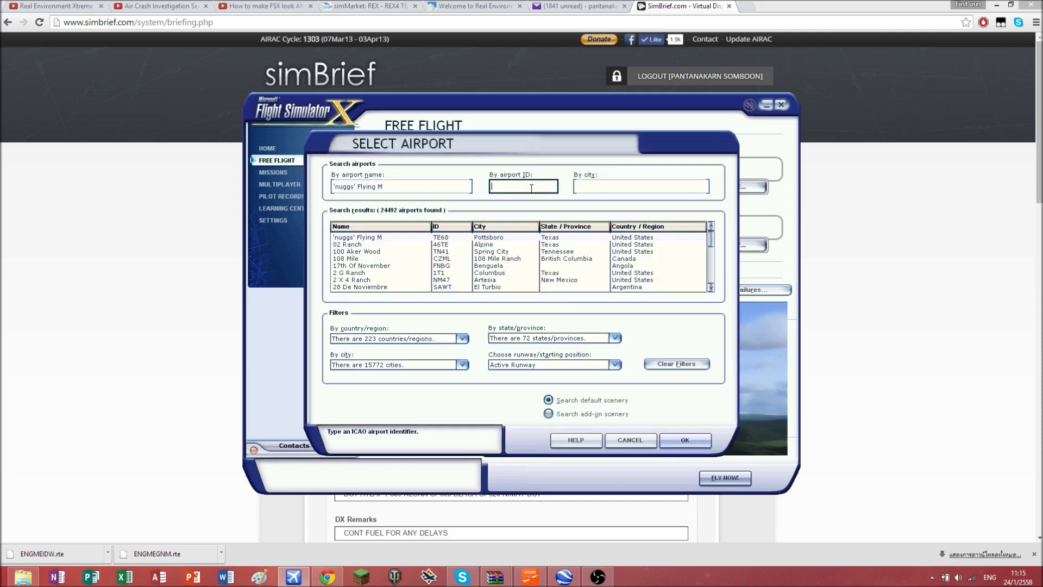
{"action": "type", "text": "engm"}
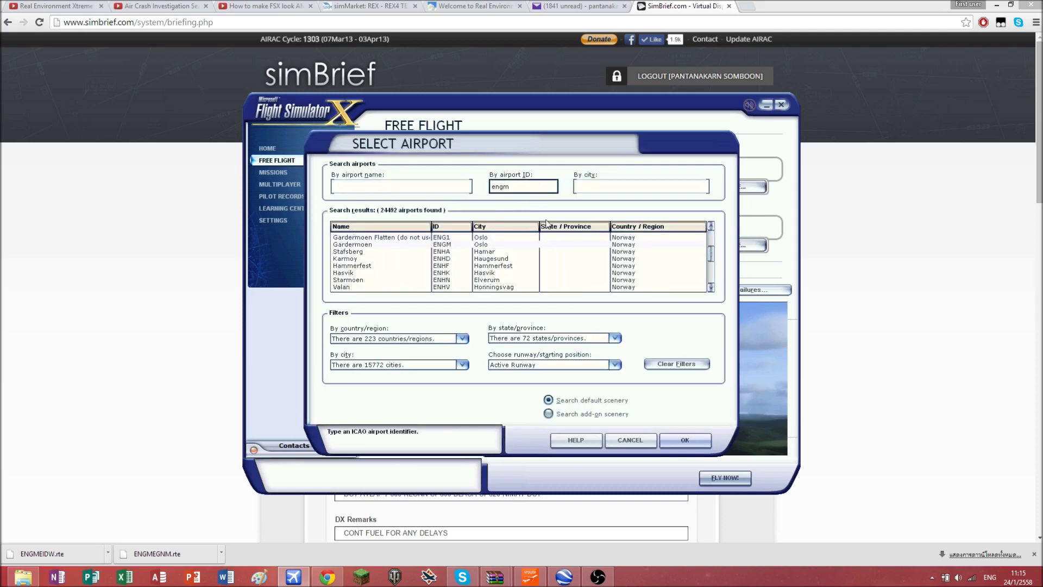
{"action": "left_click", "coordinate": [614, 364]}
{"action": "scroll", "coordinate": [541, 402], "scroll_direction": "down", "scroll_amount": 10}
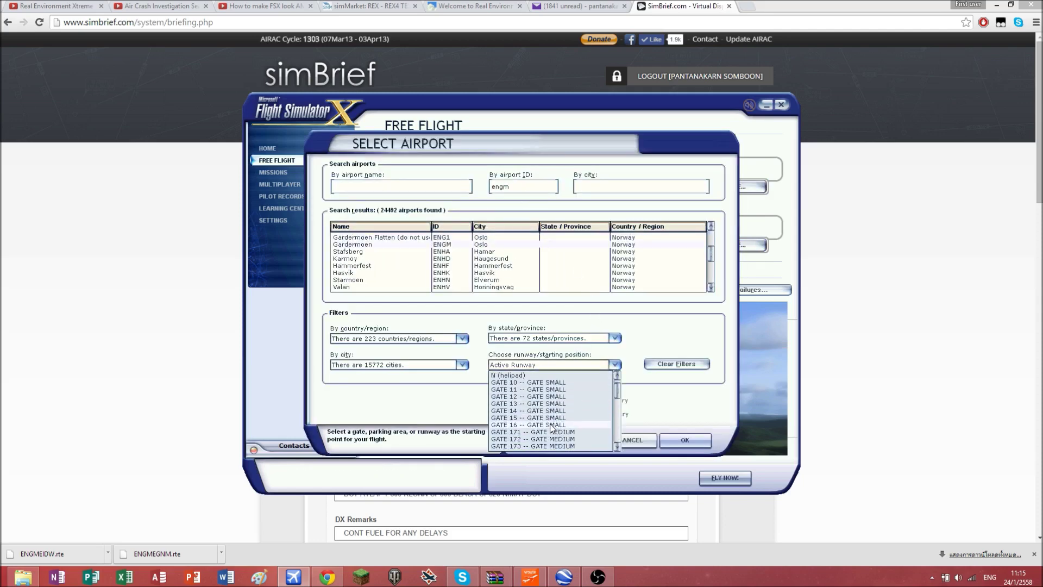
{"action": "scroll", "coordinate": [539, 434], "scroll_direction": "down", "scroll_amount": 5}
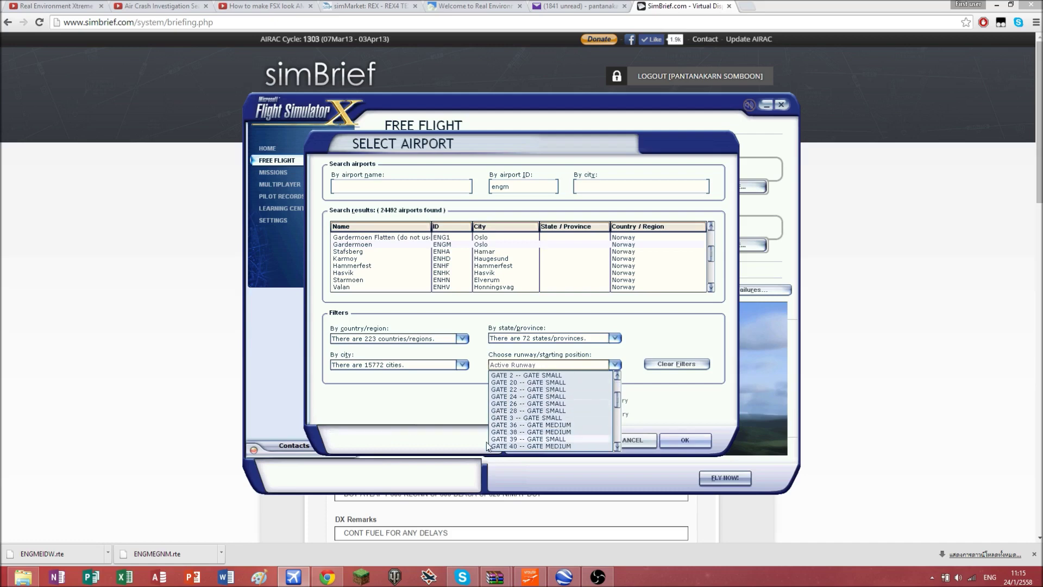
{"action": "left_click", "coordinate": [557, 385]}
{"action": "left_click", "coordinate": [685, 439]}
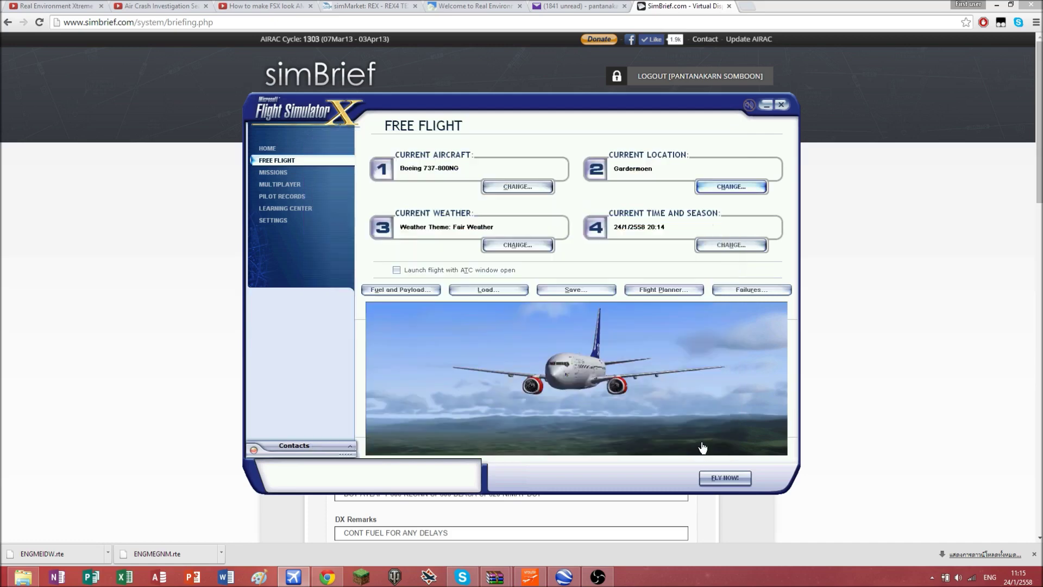
Set the time of day to Day and start the flight.
{"action": "left_click", "coordinate": [739, 247]}
{"action": "left_click", "coordinate": [371, 195]}
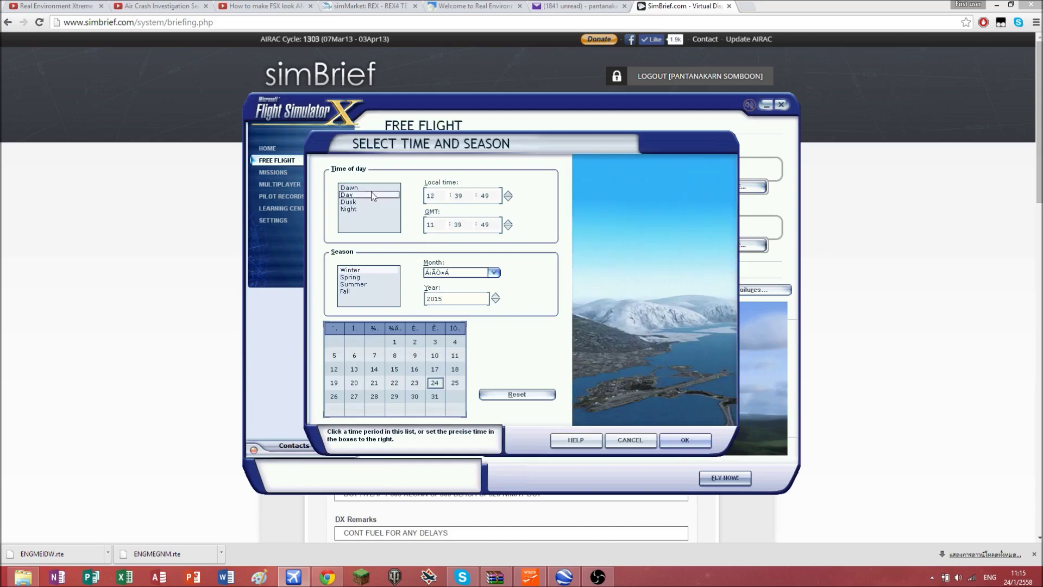
{"action": "left_click", "coordinate": [685, 440]}
{"action": "left_click", "coordinate": [724, 479]}
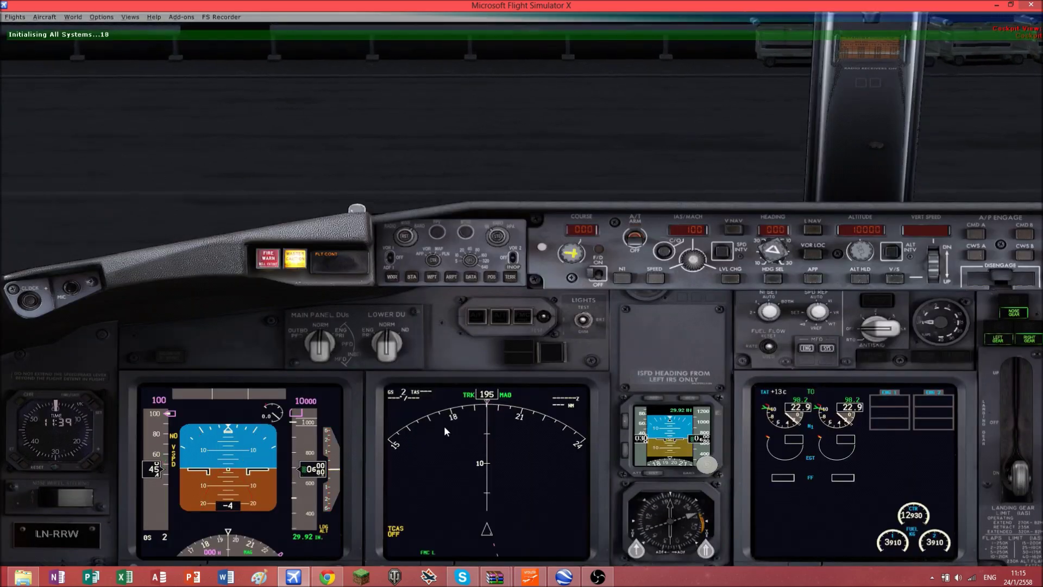
Lower the simulator's volume to 29 and cycle the view back to the virtual cockpit.
{"action": "left_click", "coordinate": [957, 578]}
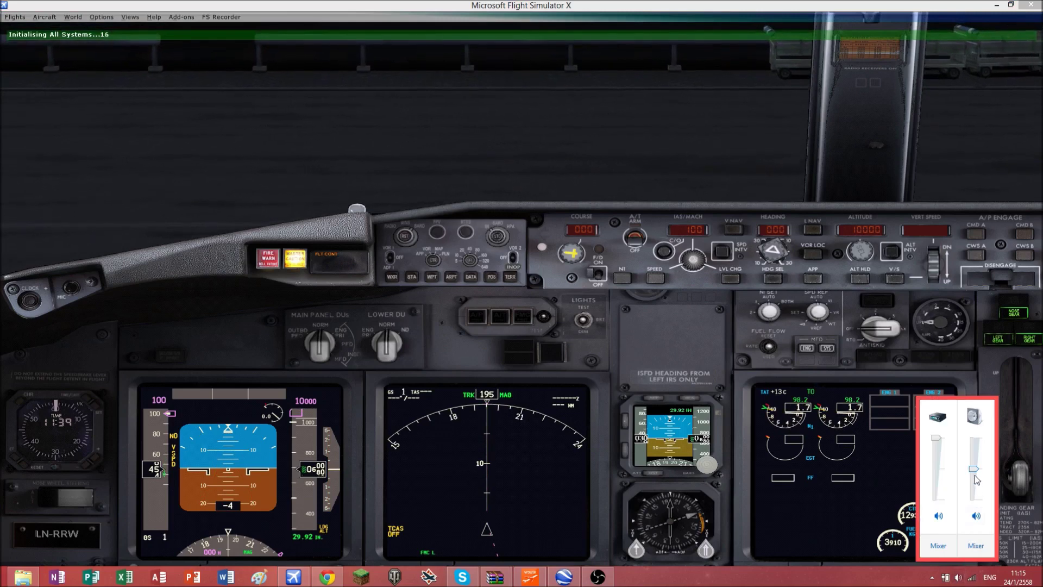
{"action": "left_click_drag", "start_coordinate": [973, 471], "coordinate": [991, 481]}
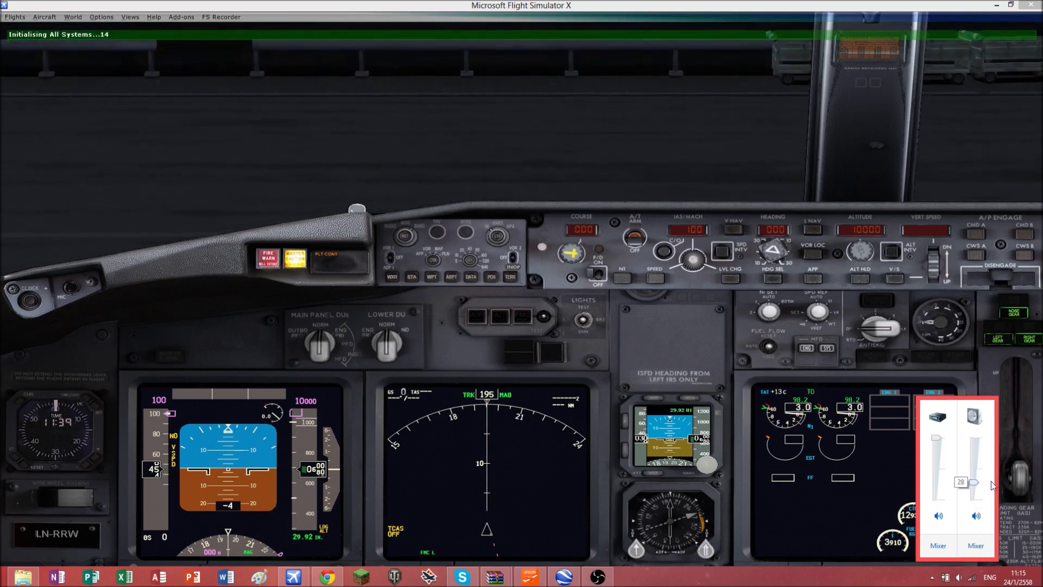
{"action": "left_click", "coordinate": [786, 191]}
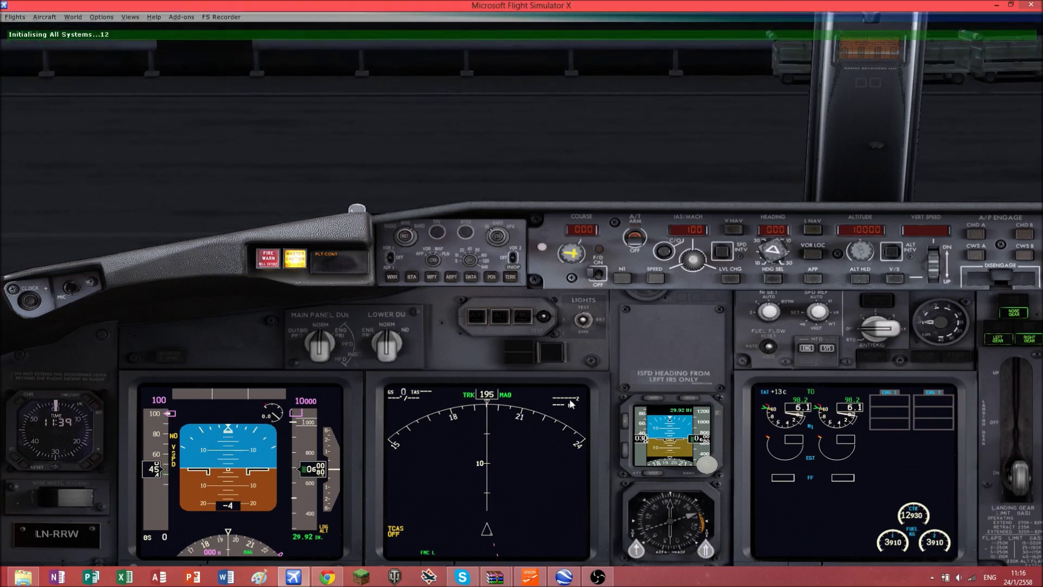
{"action": "key", "text": "s"}
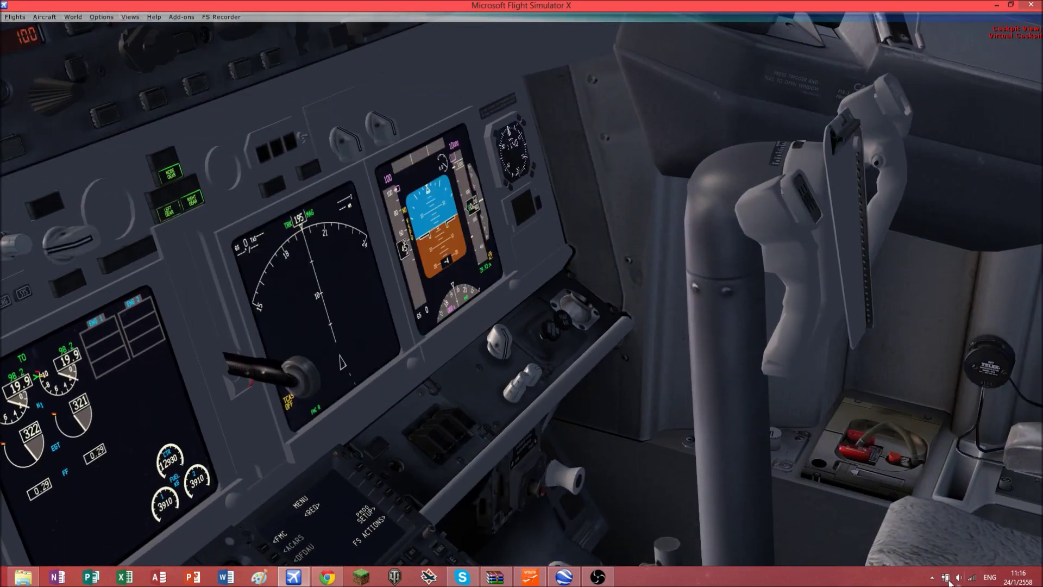
{"action": "left_click", "coordinate": [945, 578]}
{"action": "left_click", "coordinate": [957, 578]}
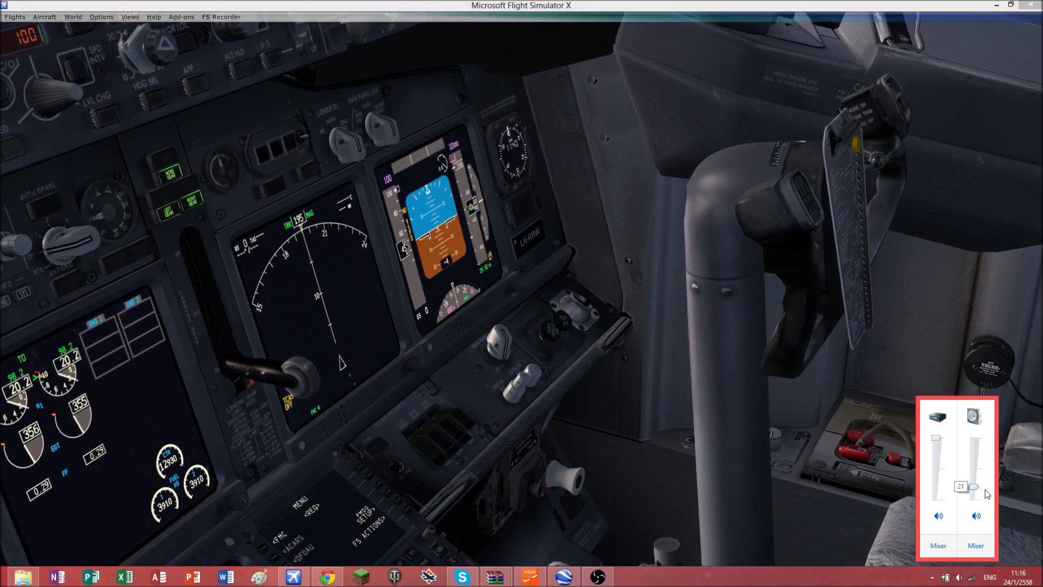
{"action": "left_click", "coordinate": [478, 321]}
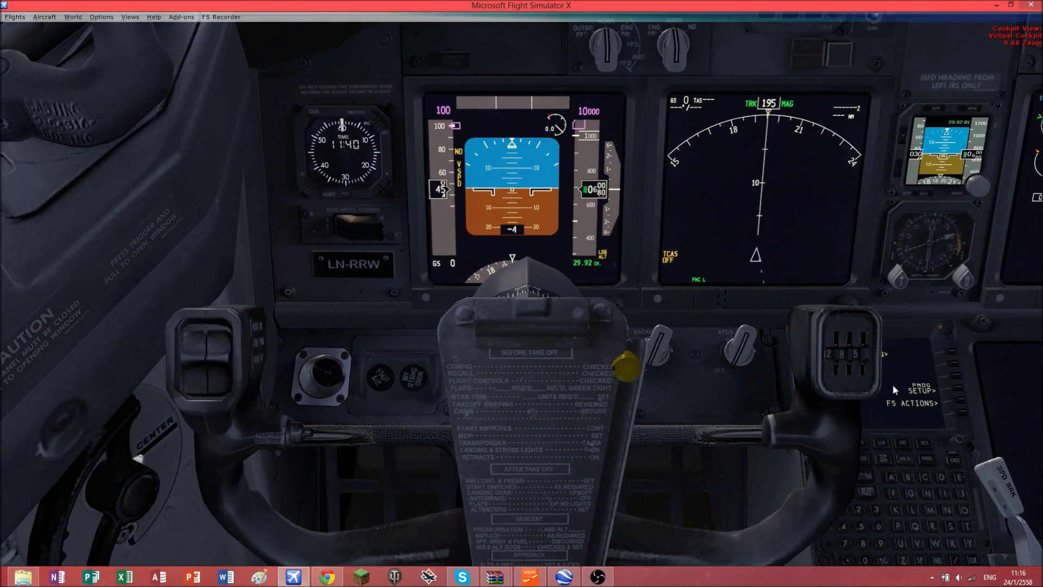
In the pop-up FMC's POS INIT page, enter ENGM as the reference airport.
{"action": "left_click", "coordinate": [904, 384]}
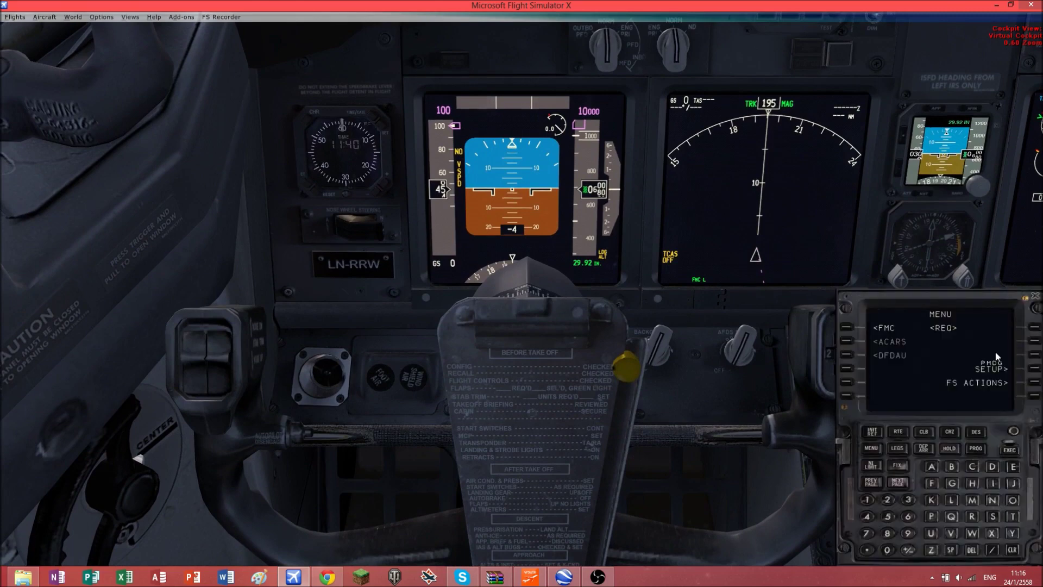
{"action": "left_click", "coordinate": [850, 331]}
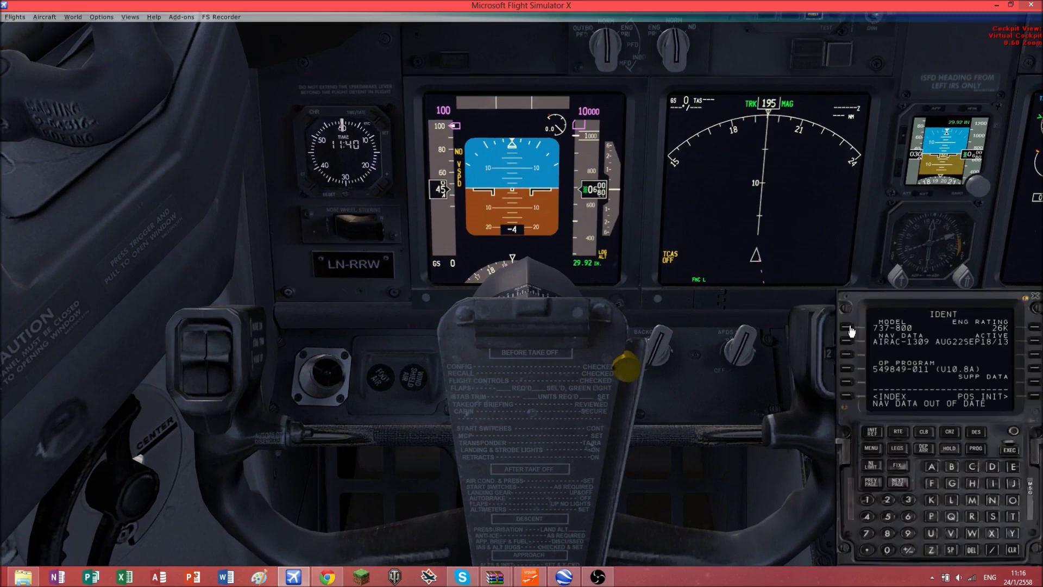
{"action": "left_click", "coordinate": [1035, 398]}
{"action": "type", "text": "ENGM"}
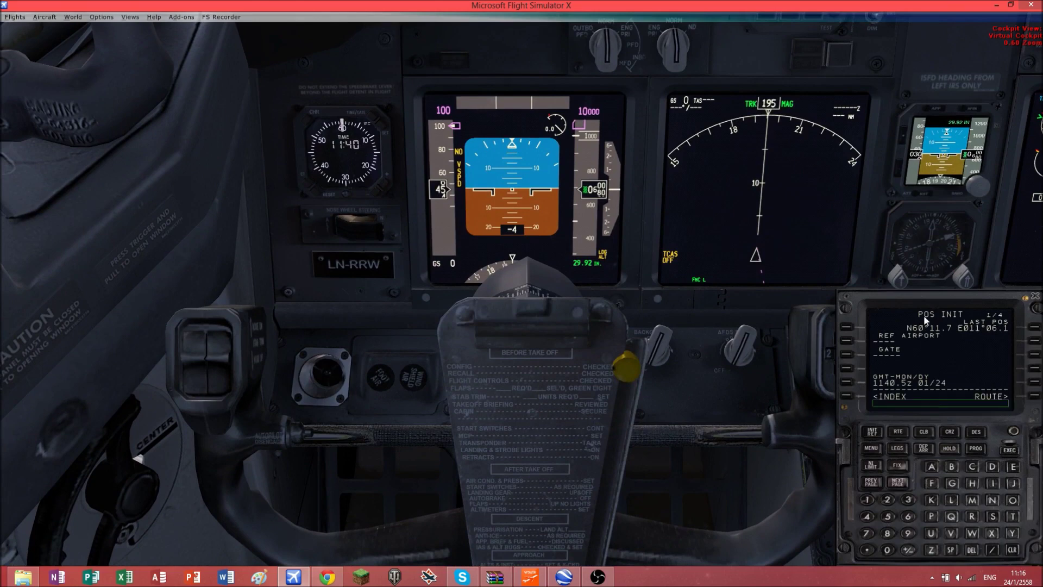
{"action": "left_click", "coordinate": [849, 333]}
{"action": "type", "text": "36"}
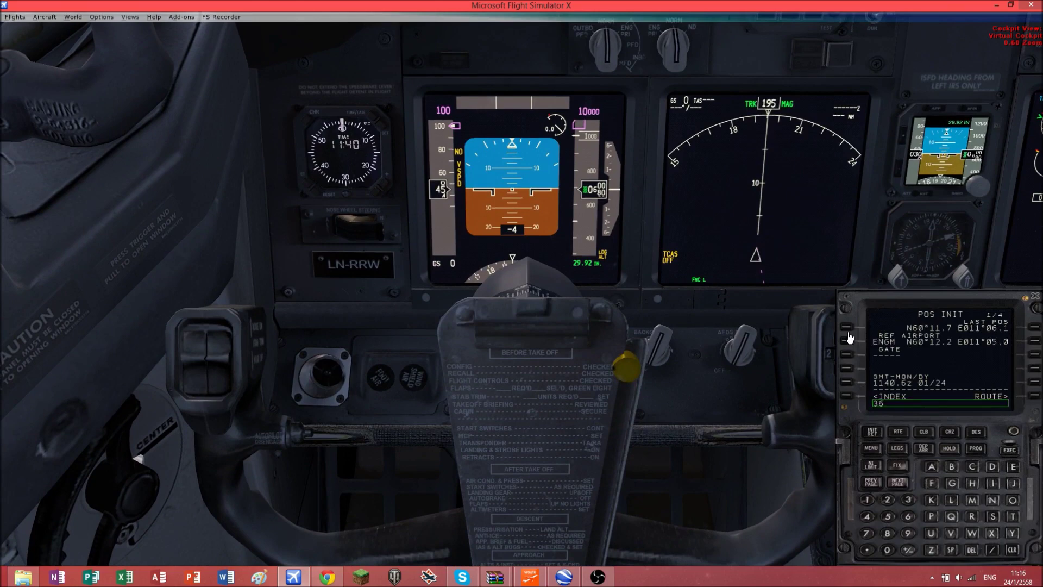
{"action": "key", "text": "BackSpace"}
{"action": "type", "text": "8"}
On the RTE page, set ENGM as origin and EIDW as destination.
{"action": "left_click", "coordinate": [1034, 396]}
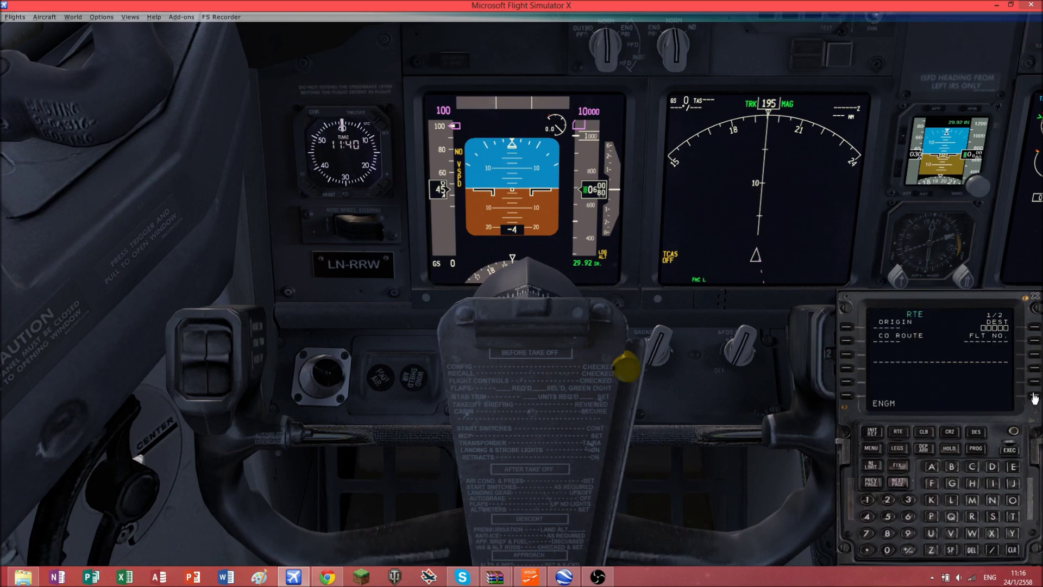
{"action": "left_click", "coordinate": [845, 327]}
{"action": "left_click", "coordinate": [1023, 310]}
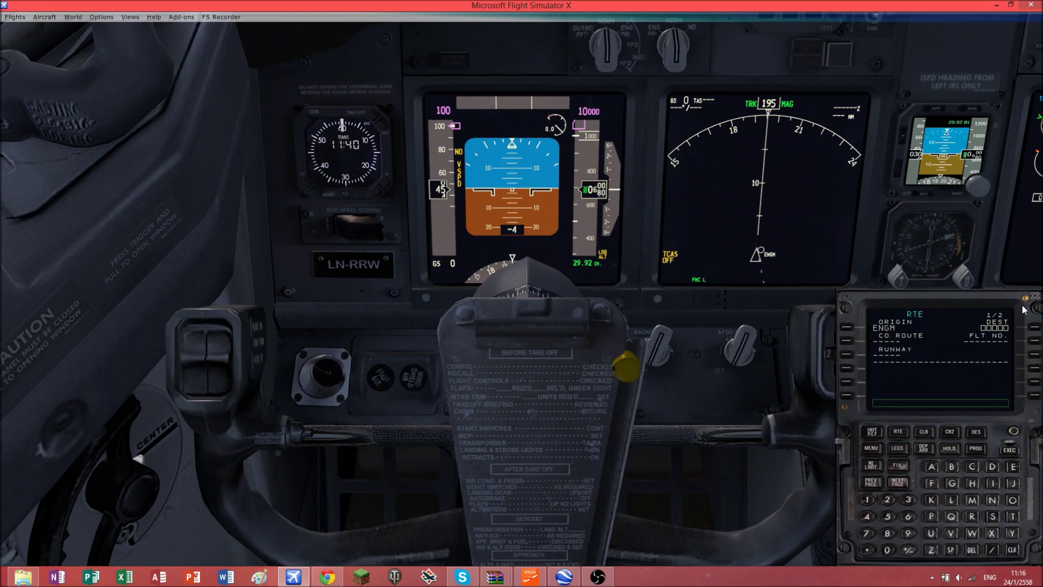
{"action": "type", "text": "EIDW"}
{"action": "left_click", "coordinate": [1030, 330]}
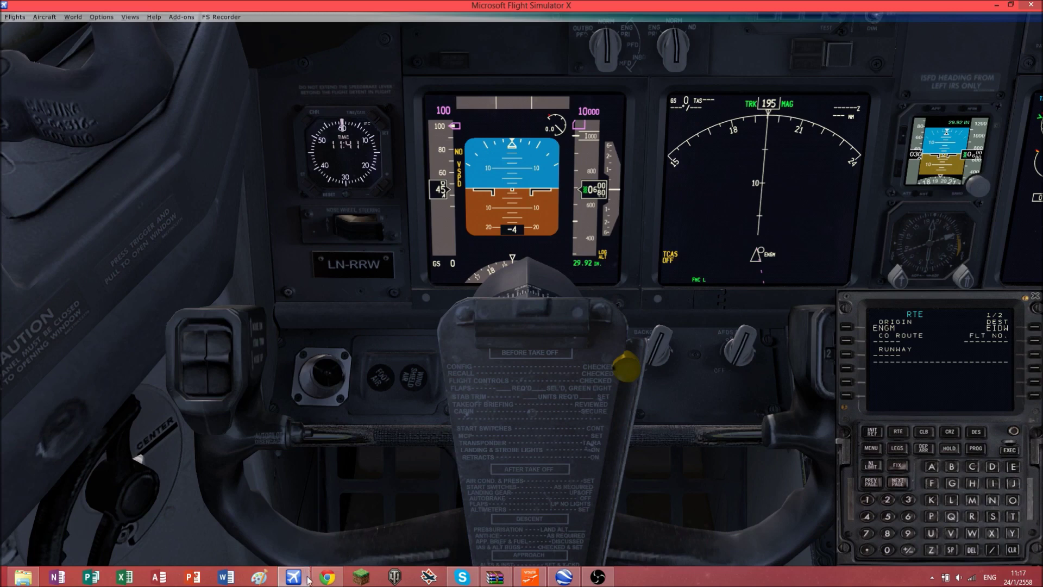
Open the ENGM departures list from the DEP ARR index, then switch to SimBrief.
{"action": "left_click", "coordinate": [927, 451]}
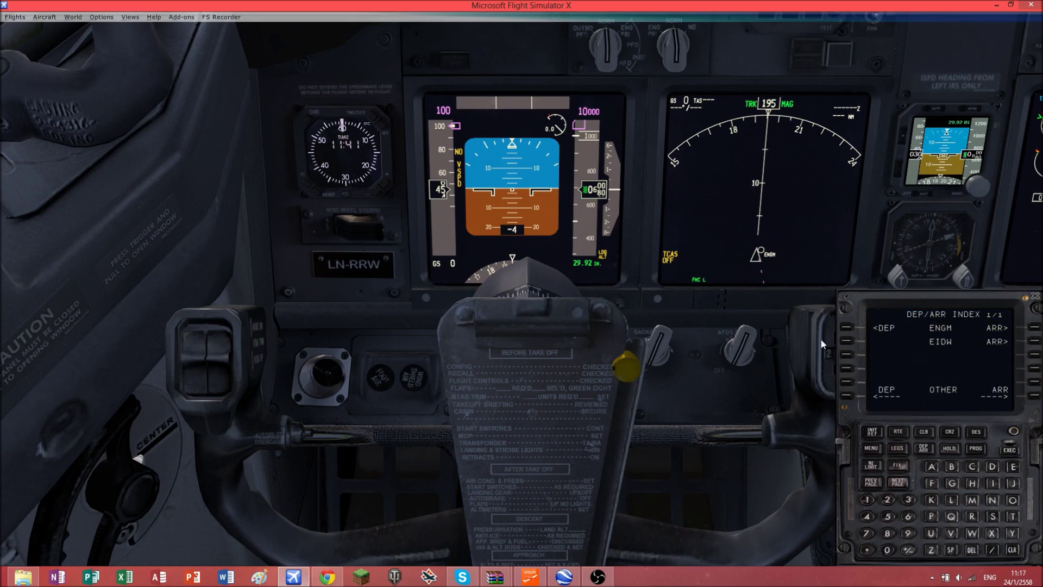
{"action": "left_click", "coordinate": [846, 328]}
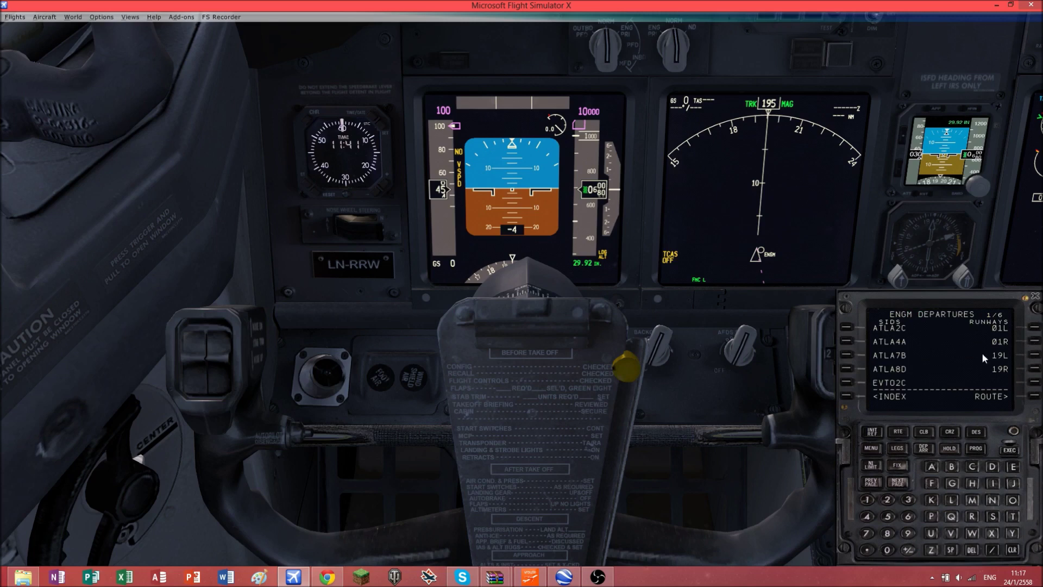
{"action": "left_click", "coordinate": [846, 401]}
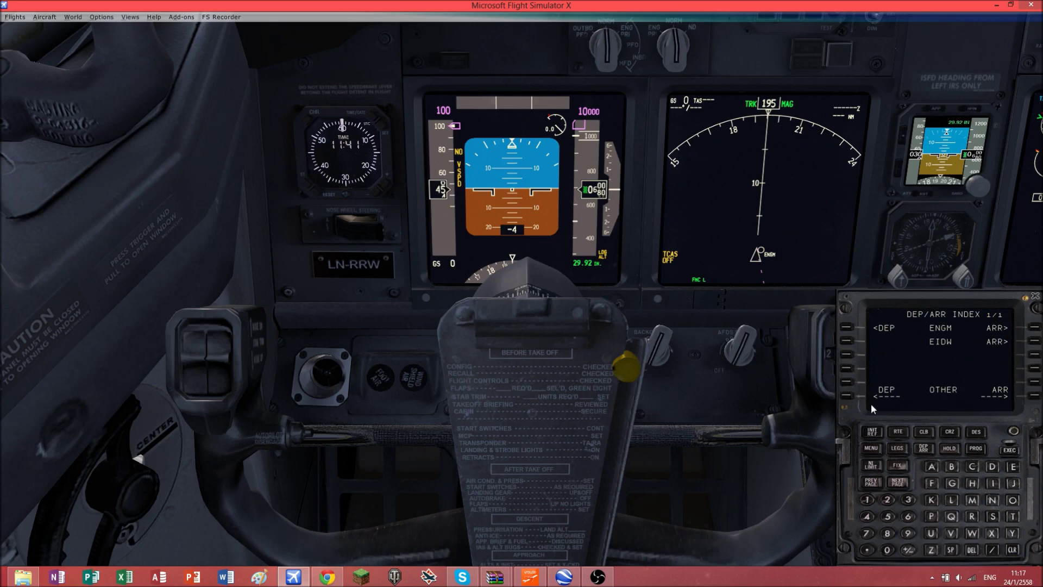
{"action": "left_click", "coordinate": [849, 330]}
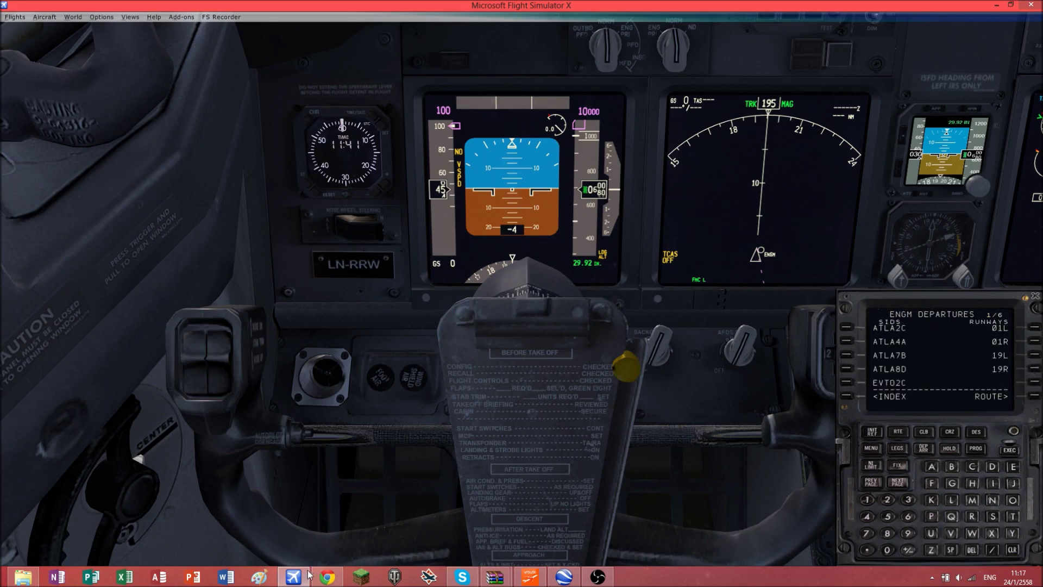
{"action": "left_click", "coordinate": [327, 577]}
{"action": "scroll", "coordinate": [481, 357], "scroll_direction": "down", "scroll_amount": 2}
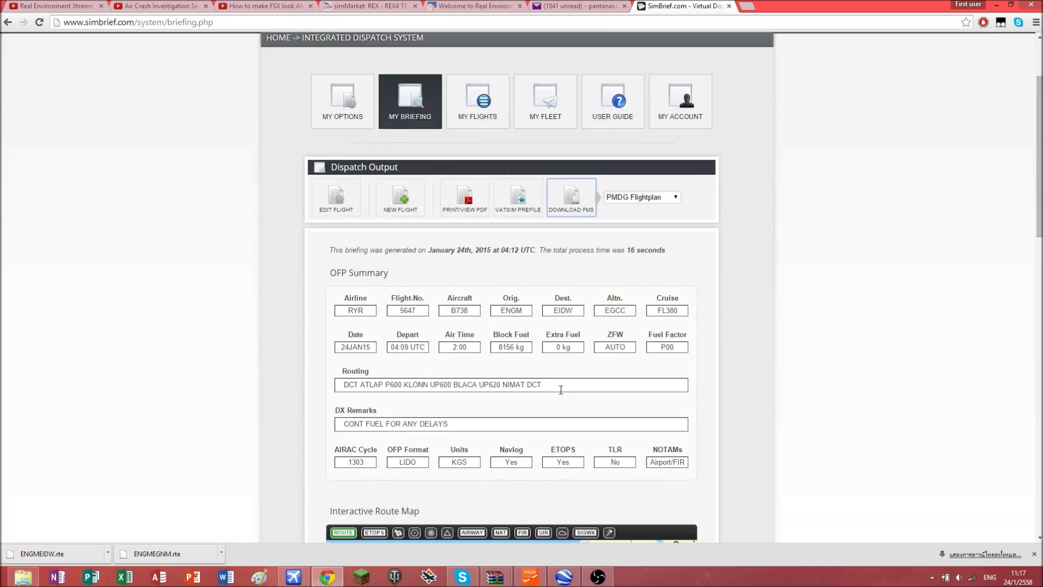
{"action": "scroll", "coordinate": [517, 445], "scroll_direction": "down", "scroll_amount": 2}
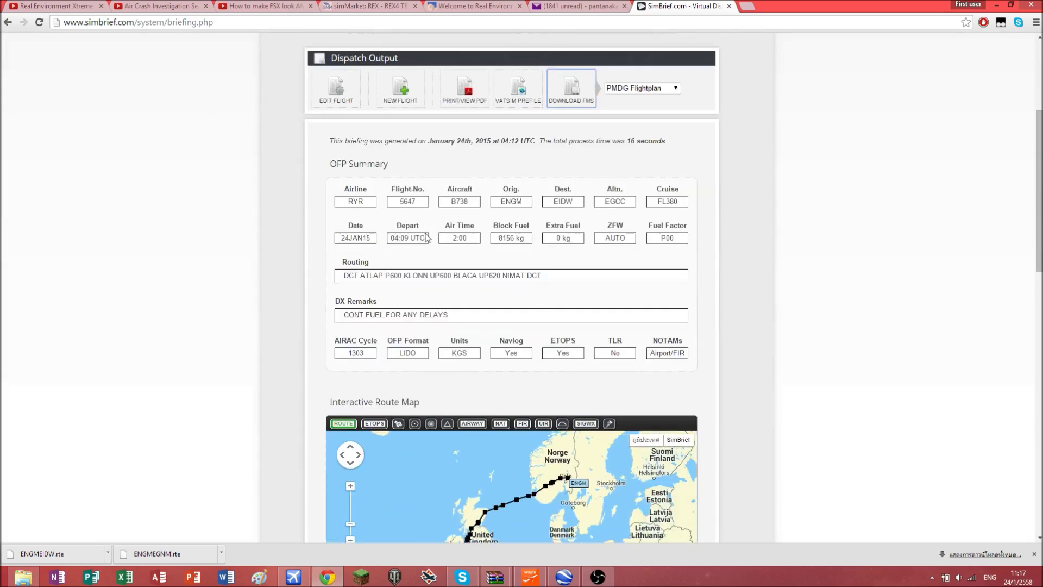
{"action": "scroll", "coordinate": [423, 229], "scroll_direction": "down", "scroll_amount": 12}
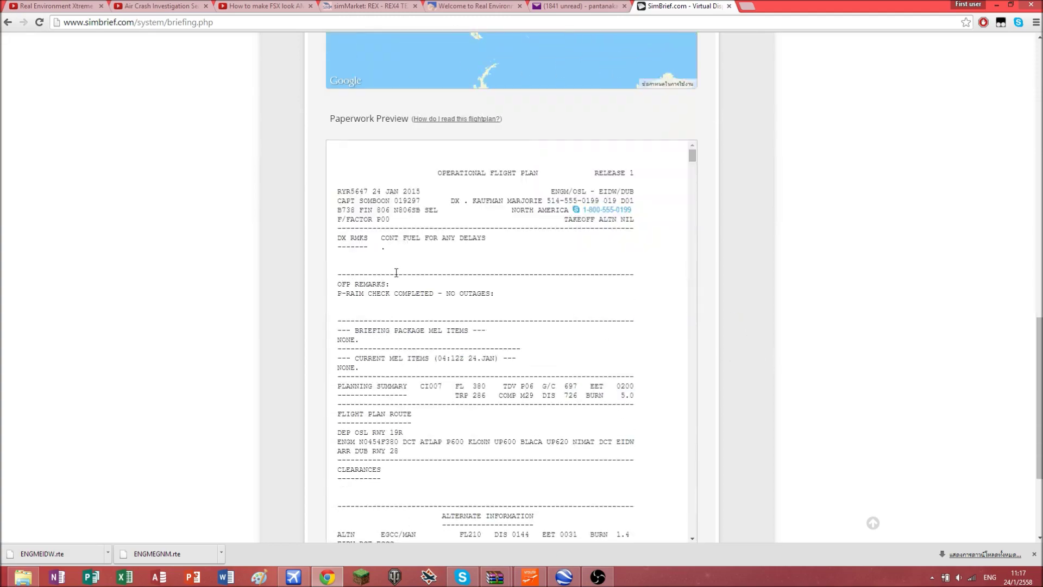
{"action": "scroll", "coordinate": [396, 272], "scroll_direction": "down", "scroll_amount": 20}
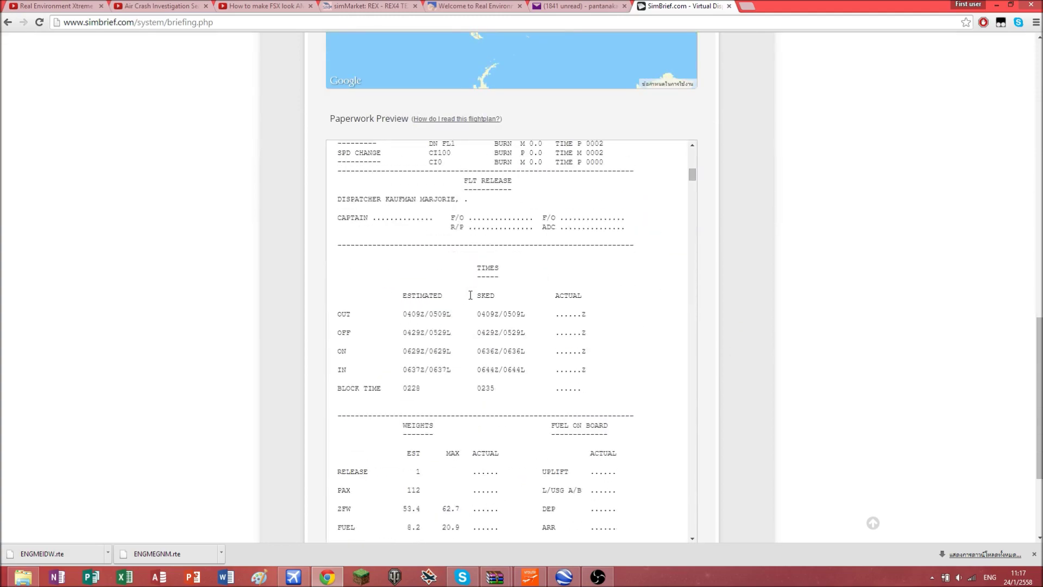
{"action": "scroll", "coordinate": [470, 295], "scroll_direction": "down", "scroll_amount": 20}
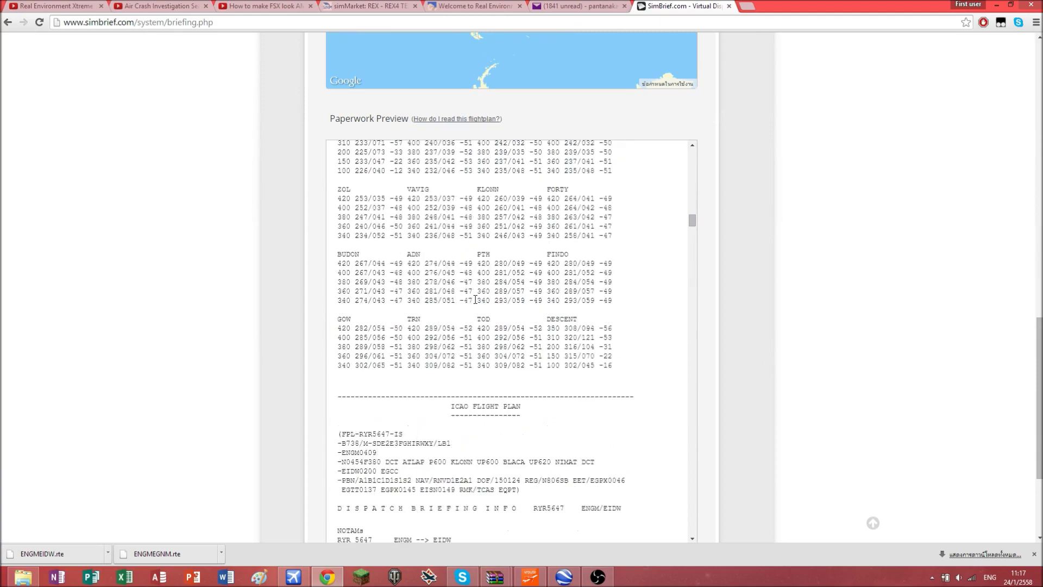
{"action": "scroll", "coordinate": [475, 299], "scroll_direction": "down", "scroll_amount": 20}
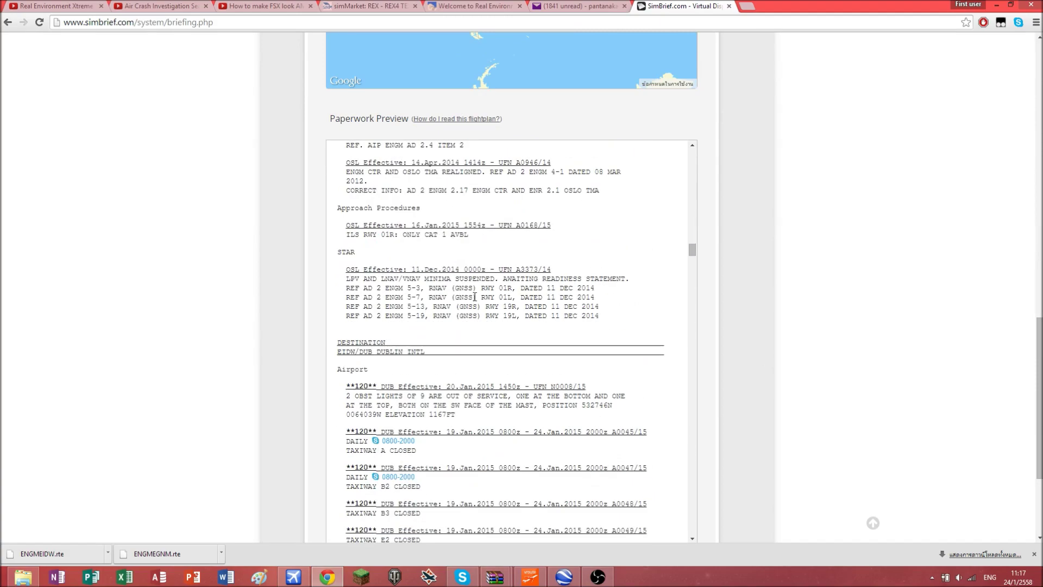
{"action": "left_click", "coordinate": [873, 522]}
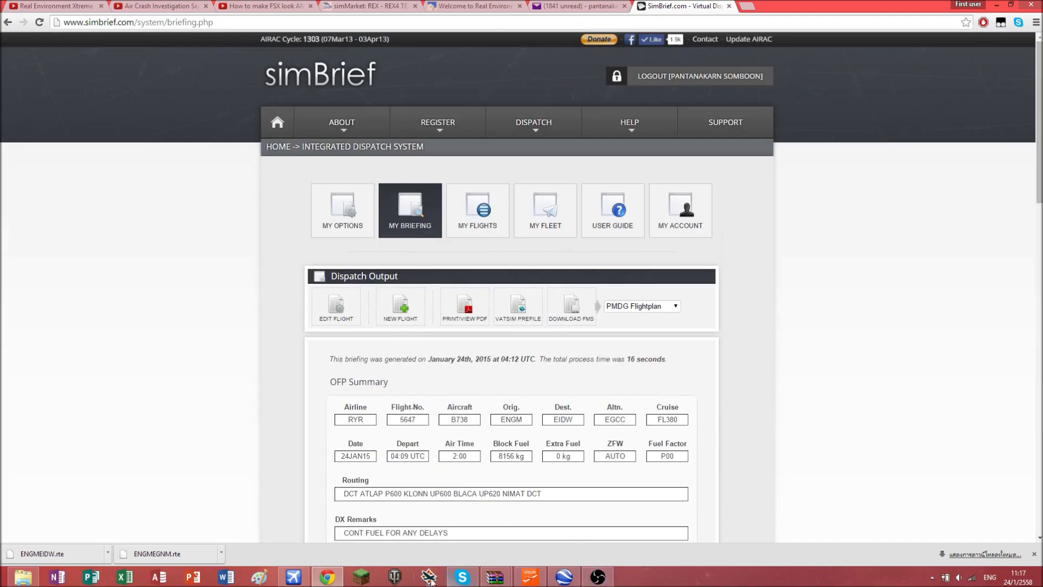
Select runway 19R with the ATLA8D departure, then show route page 2.
{"action": "left_click", "coordinate": [294, 577]}
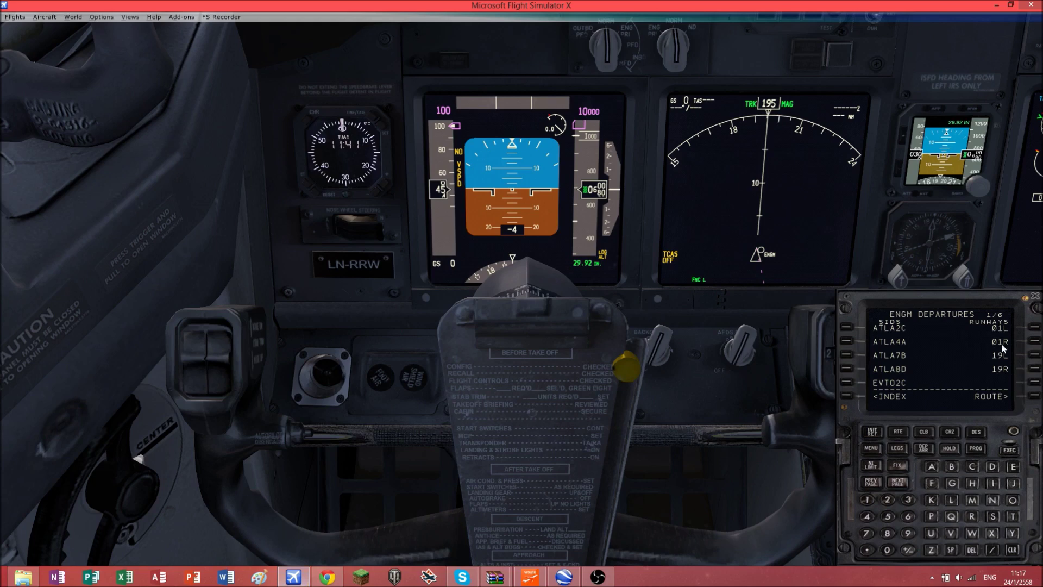
{"action": "left_click", "coordinate": [1034, 369]}
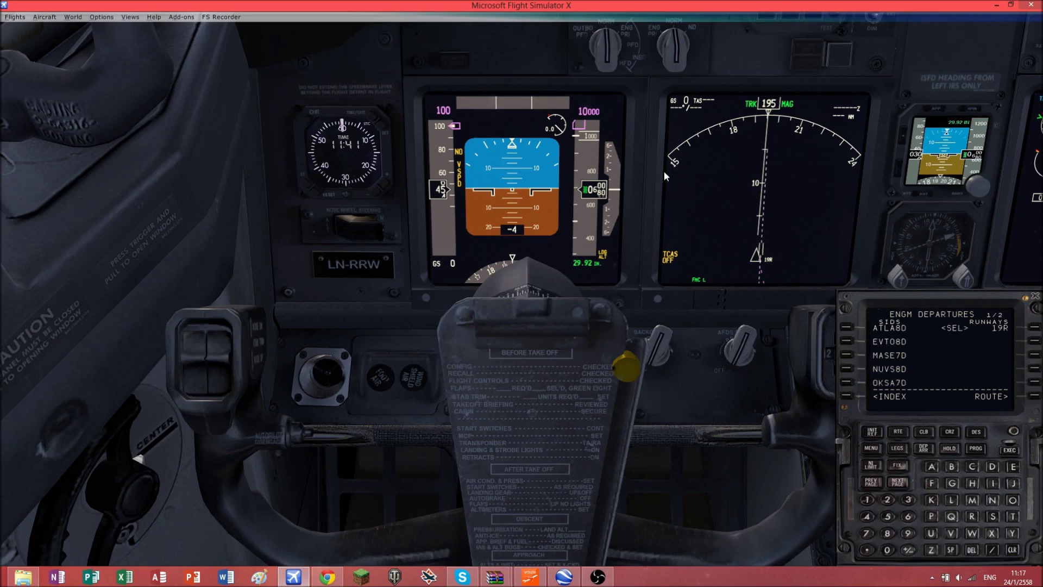
{"action": "left_click", "coordinate": [849, 329]}
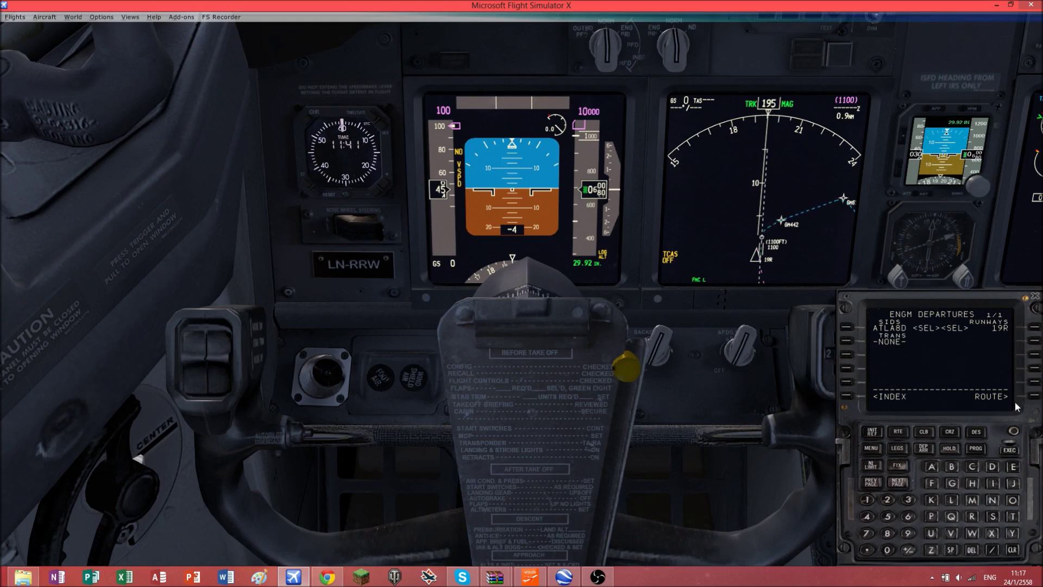
{"action": "left_click", "coordinate": [1034, 396]}
{"action": "left_click", "coordinate": [898, 482]}
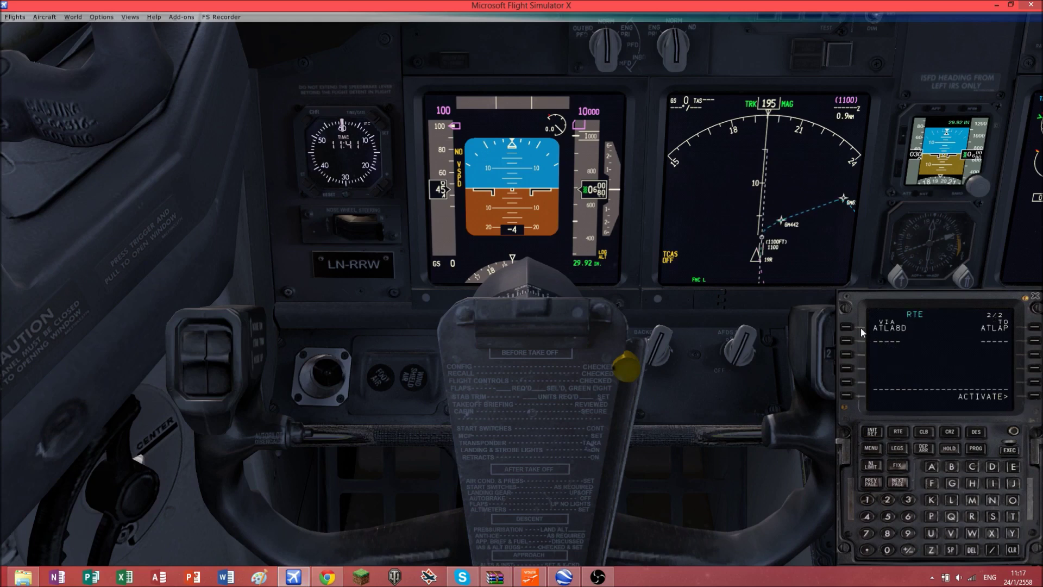
Look up the routing after ATLAP in SimBrief; a P600 FMC entry is typed and cleared.
{"action": "left_click", "coordinate": [325, 577]}
{"action": "scroll", "coordinate": [336, 552], "scroll_direction": "down", "scroll_amount": 3}
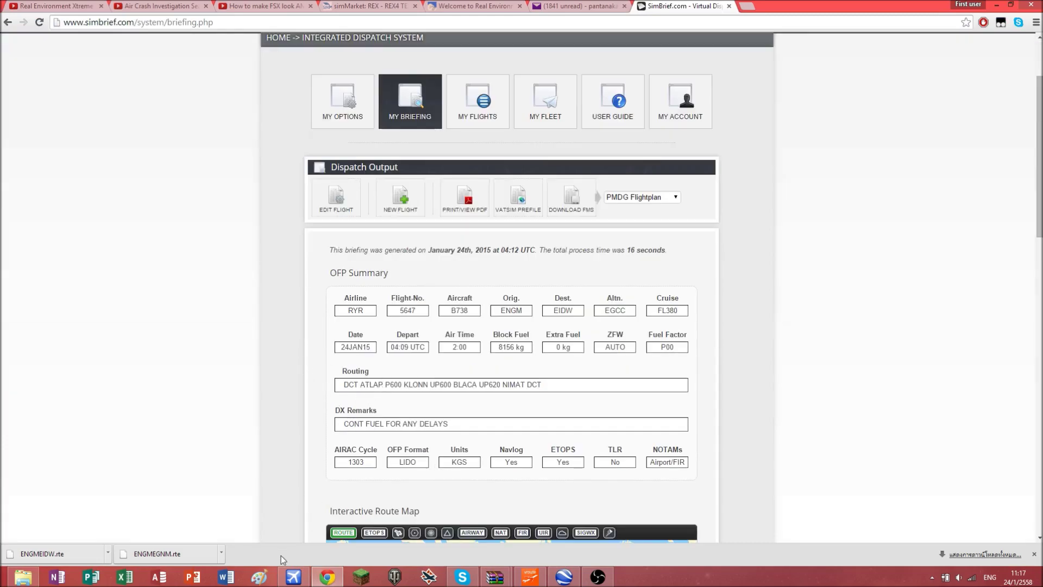
{"action": "left_click", "coordinate": [293, 577]}
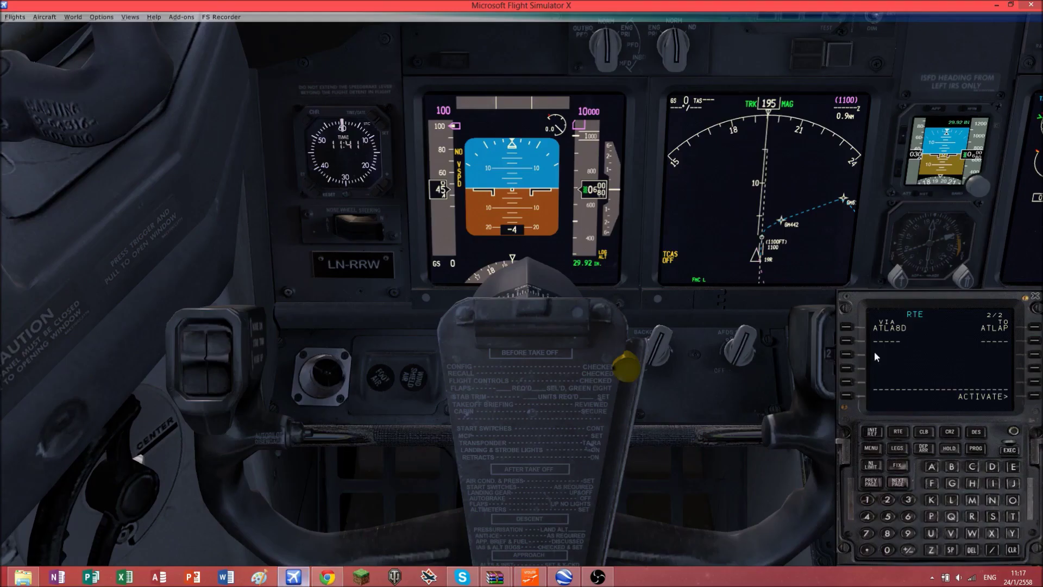
{"action": "left_click", "coordinate": [327, 577]}
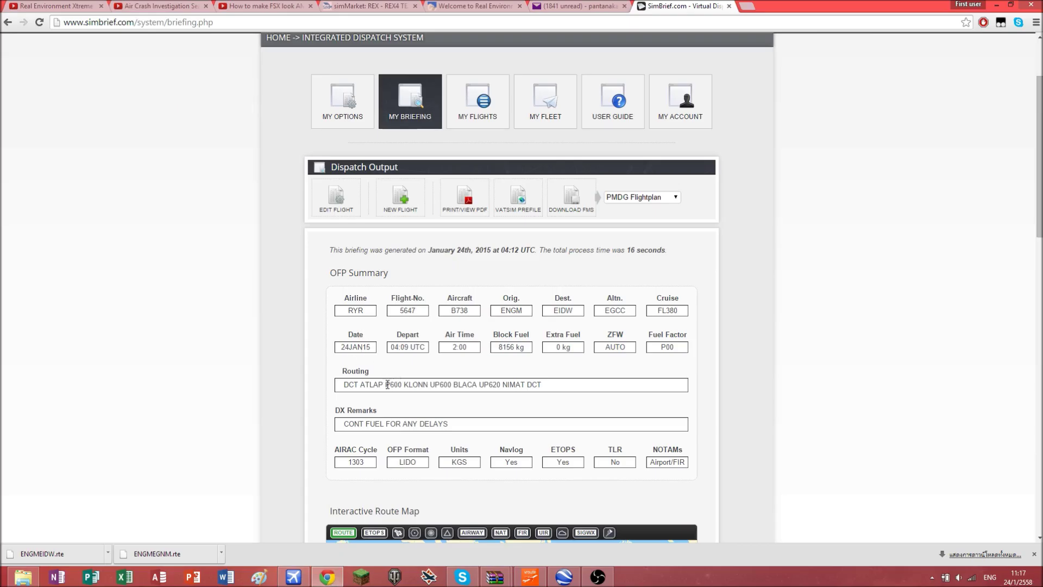
{"action": "left_click_drag", "start_coordinate": [388, 385], "coordinate": [553, 385]}
{"action": "left_click", "coordinate": [297, 574]}
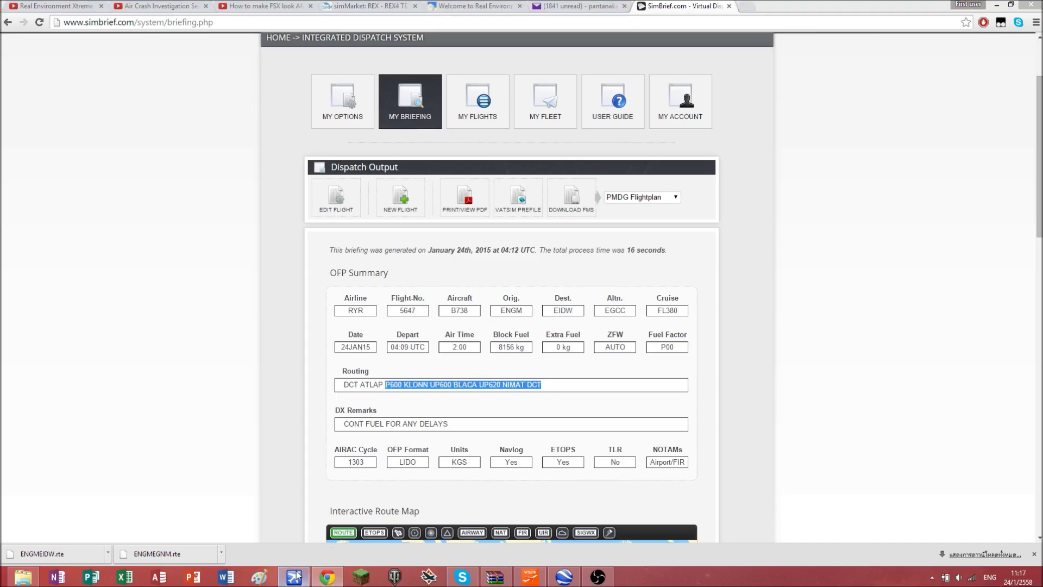
{"action": "type", "text": "P600"}
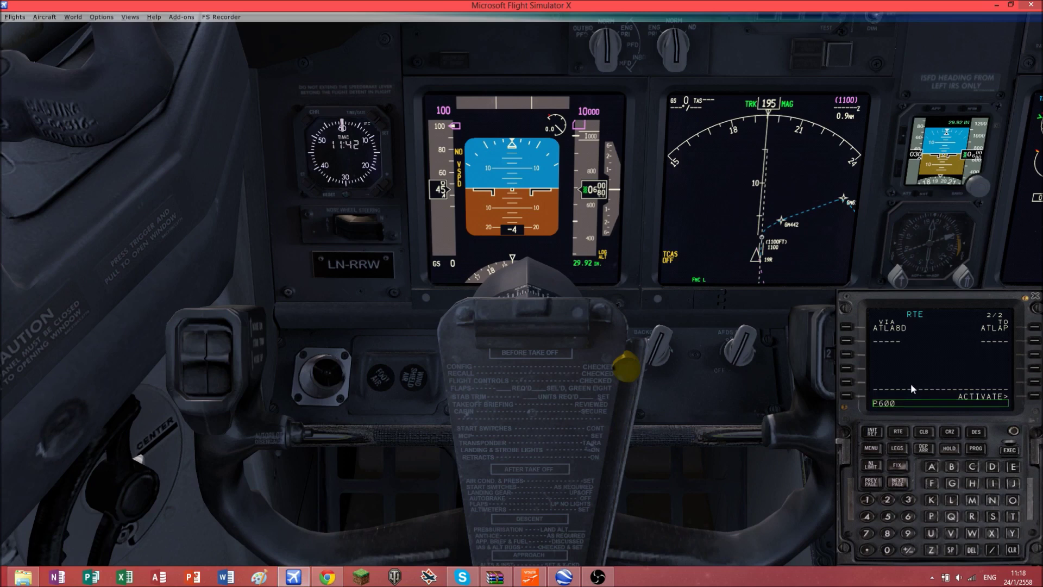
{"action": "key", "text": "BackSpace"}
{"action": "key", "text": "BackSpace"}
{"action": "key", "text": "BackSpace"}
{"action": "key", "text": "BackSpace"}
Open the company route list, then check the saved flight plan files outside the simulator.
{"action": "left_click", "coordinate": [870, 481]}
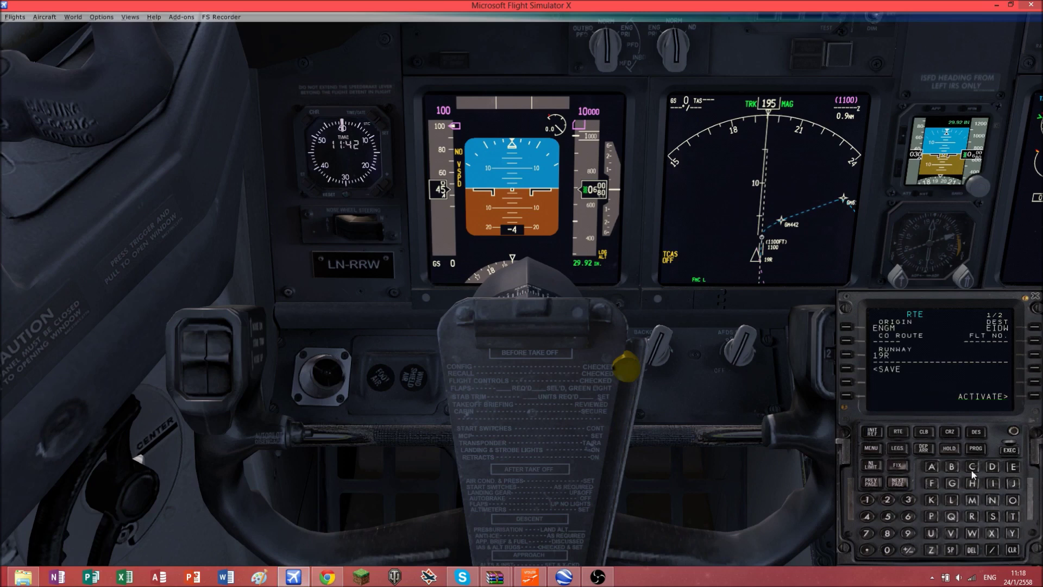
{"action": "left_click", "coordinate": [847, 341]}
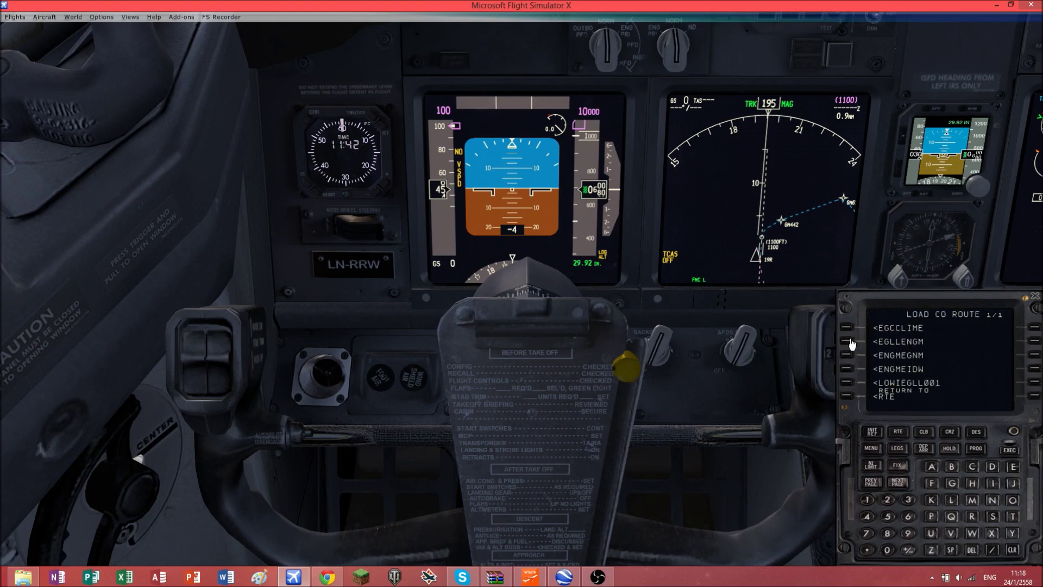
{"action": "left_click", "coordinate": [326, 576]}
{"action": "left_click", "coordinate": [33, 577]}
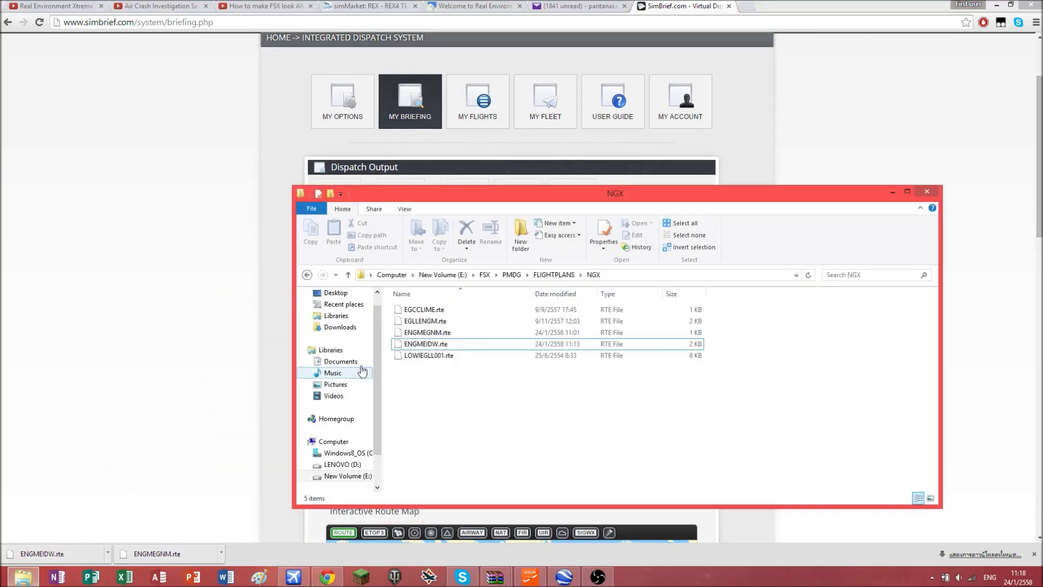
{"action": "left_click", "coordinate": [293, 576]}
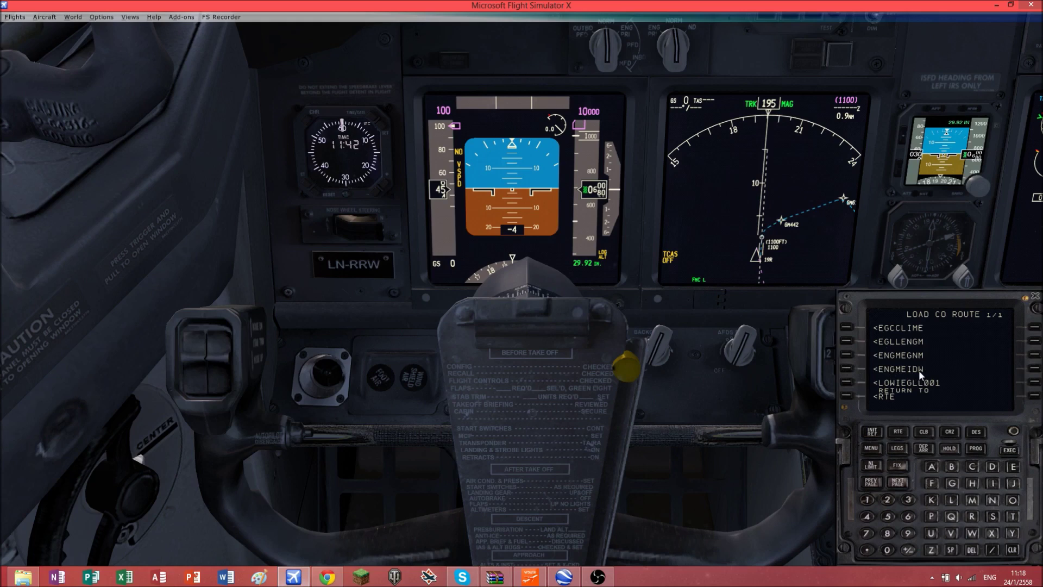
Load and execute the ENGMEIDW company route, confirming legs via P600, UP600 and UP620.
{"action": "left_click", "coordinate": [847, 376]}
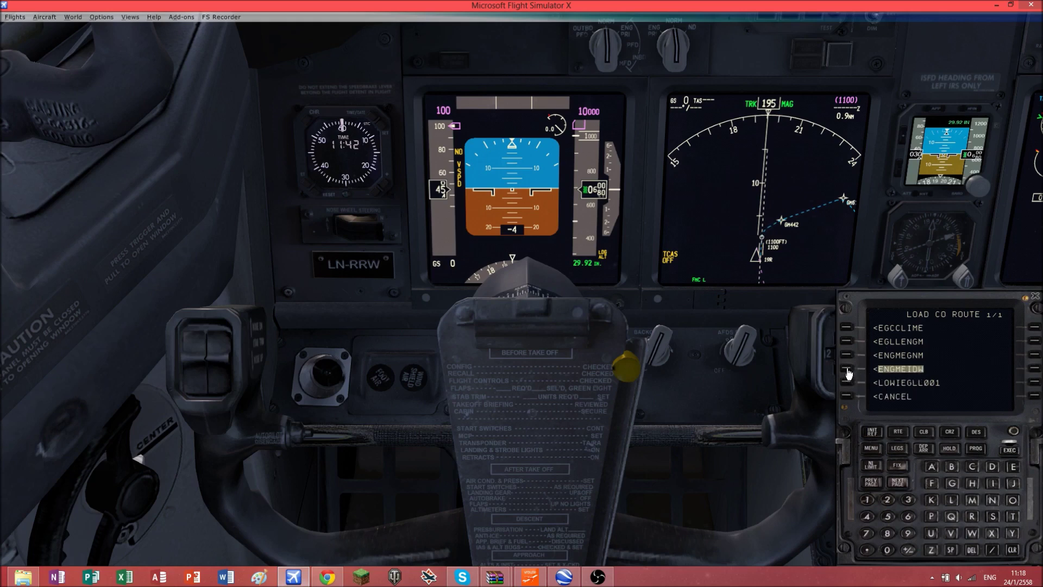
{"action": "left_click", "coordinate": [1009, 451]}
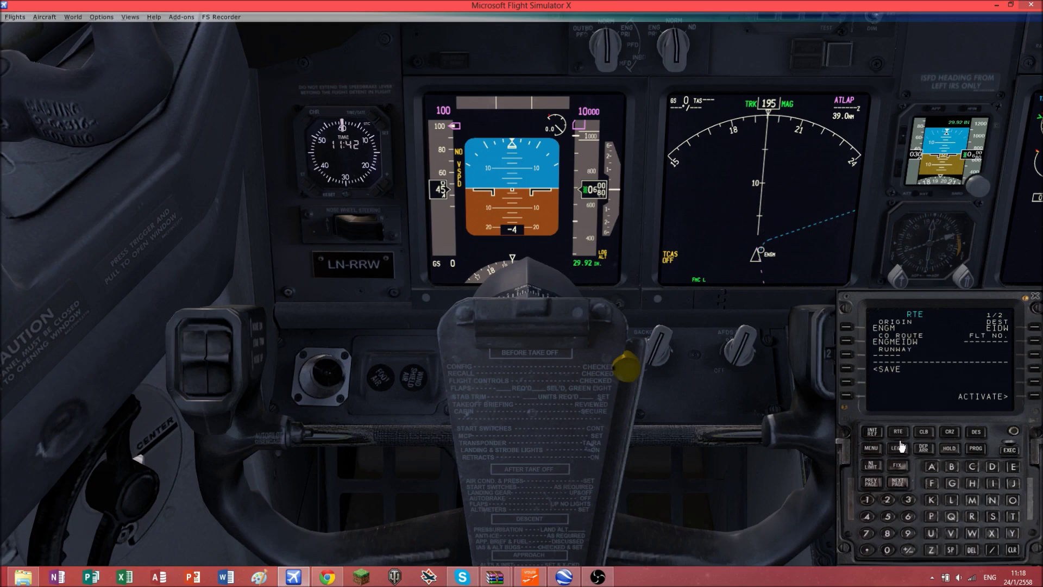
{"action": "left_click", "coordinate": [897, 484]}
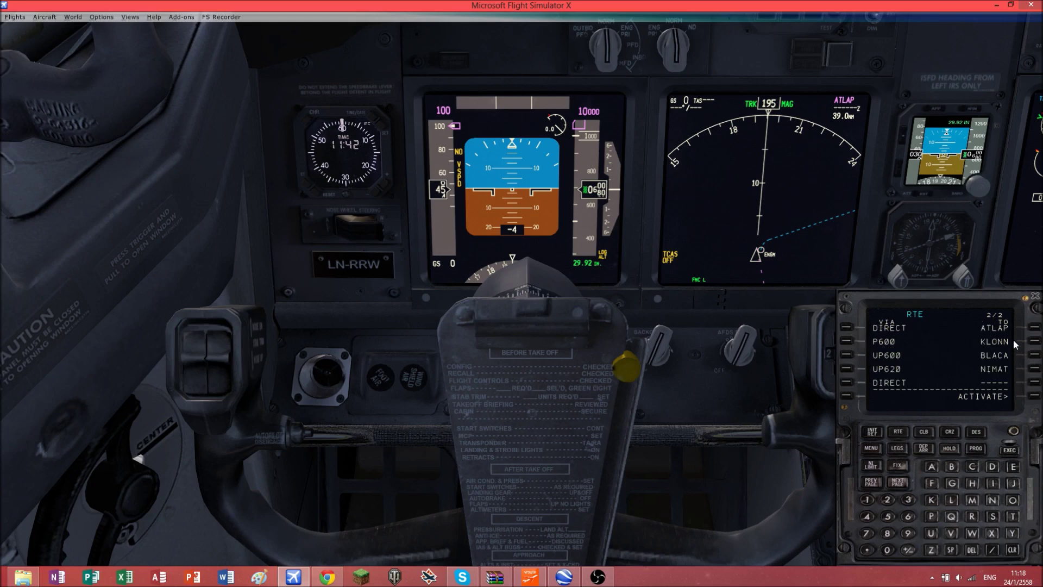
{"action": "left_click", "coordinate": [919, 447]}
Select the ATLA8D departure from ENGM and the ILS 28 approach for EIDW, then review the route pages.
{"action": "left_click", "coordinate": [856, 325]}
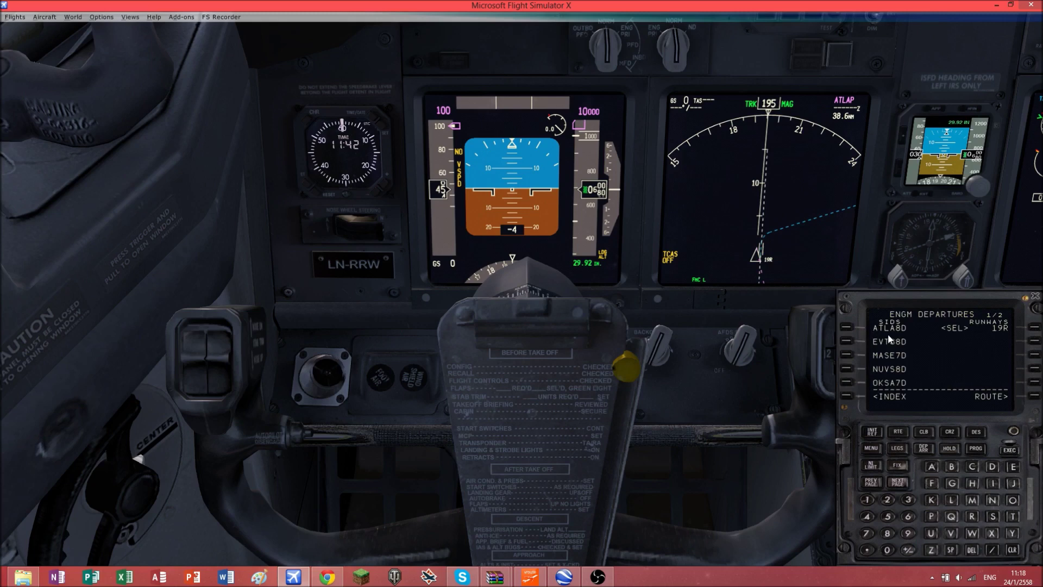
{"action": "left_click", "coordinate": [846, 332]}
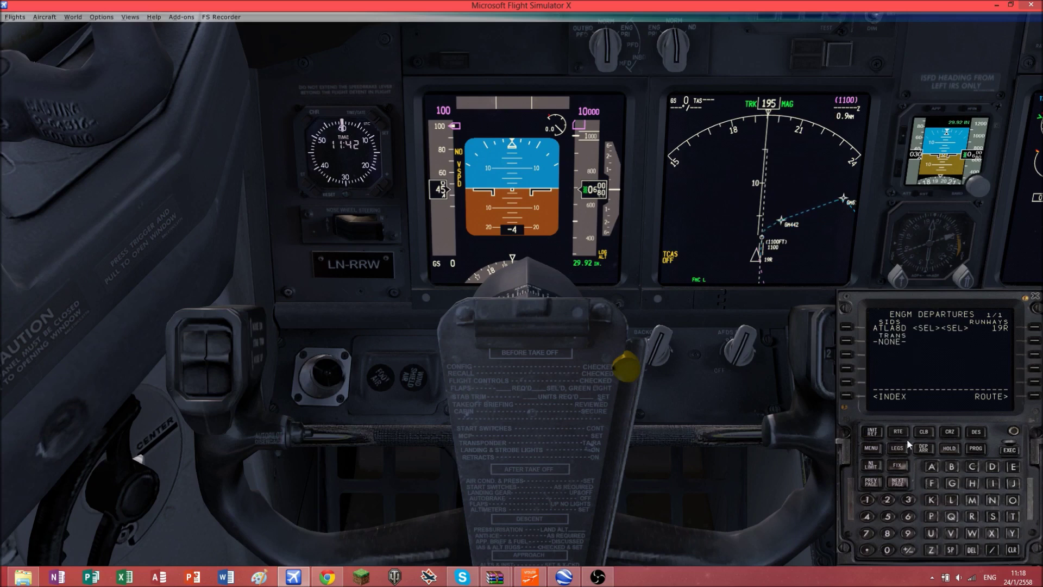
{"action": "left_click", "coordinate": [923, 448]}
{"action": "left_click", "coordinate": [1036, 345]}
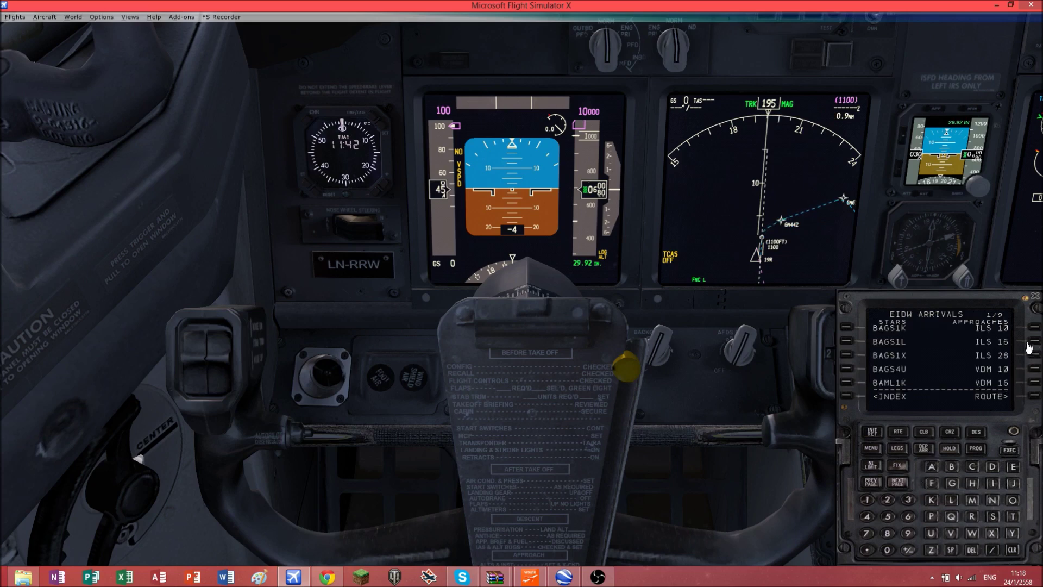
{"action": "left_click", "coordinate": [1034, 356]}
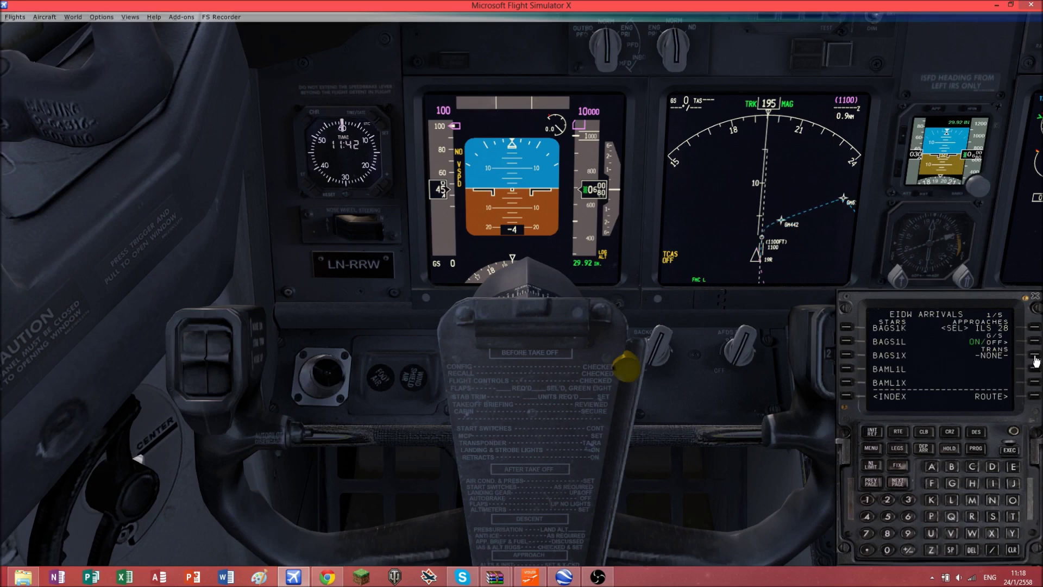
{"action": "left_click", "coordinate": [899, 432]}
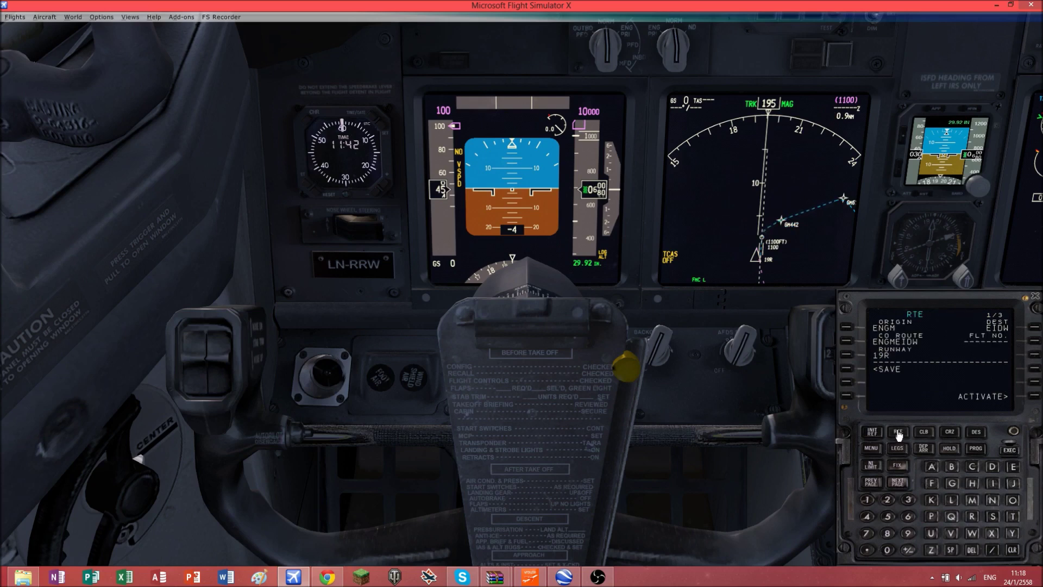
{"action": "left_click", "coordinate": [903, 484]}
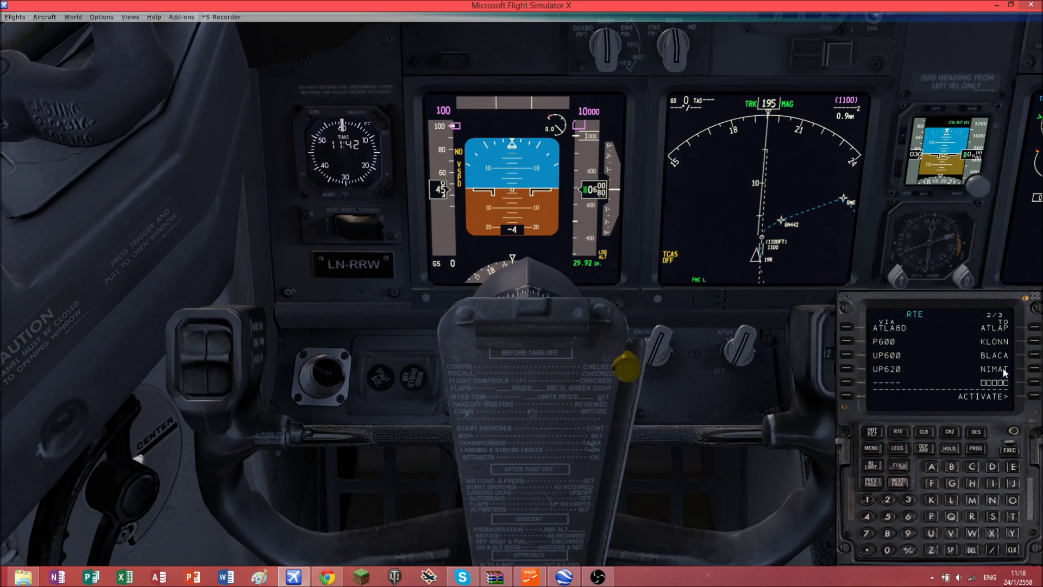
Page through the EIDW arrivals and select the NIMA1K STAR.
{"action": "left_click", "coordinate": [922, 448]}
{"action": "left_click", "coordinate": [1034, 340]}
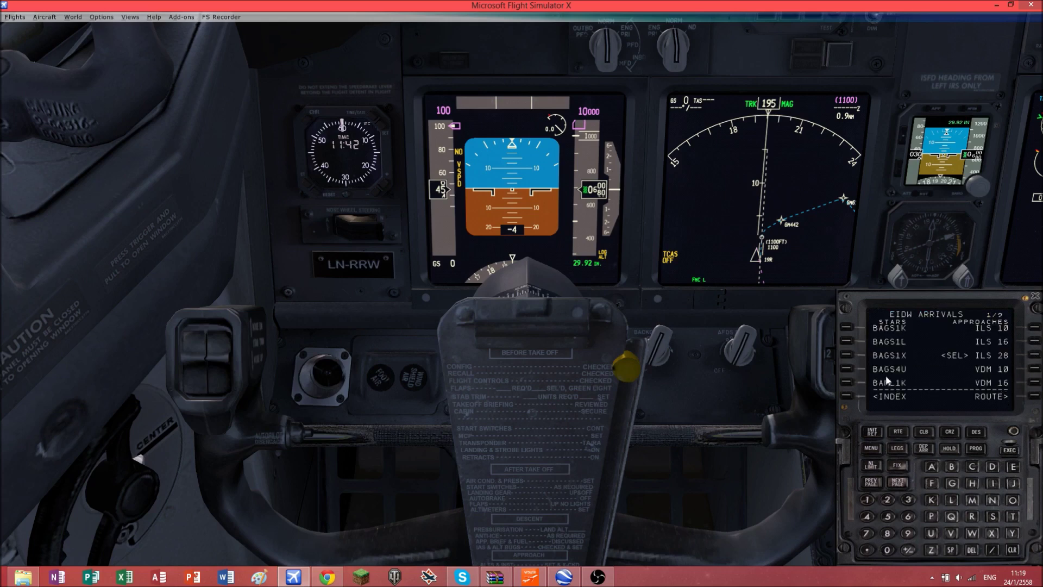
{"action": "left_click", "coordinate": [898, 482]}
{"action": "left_click", "coordinate": [898, 481]}
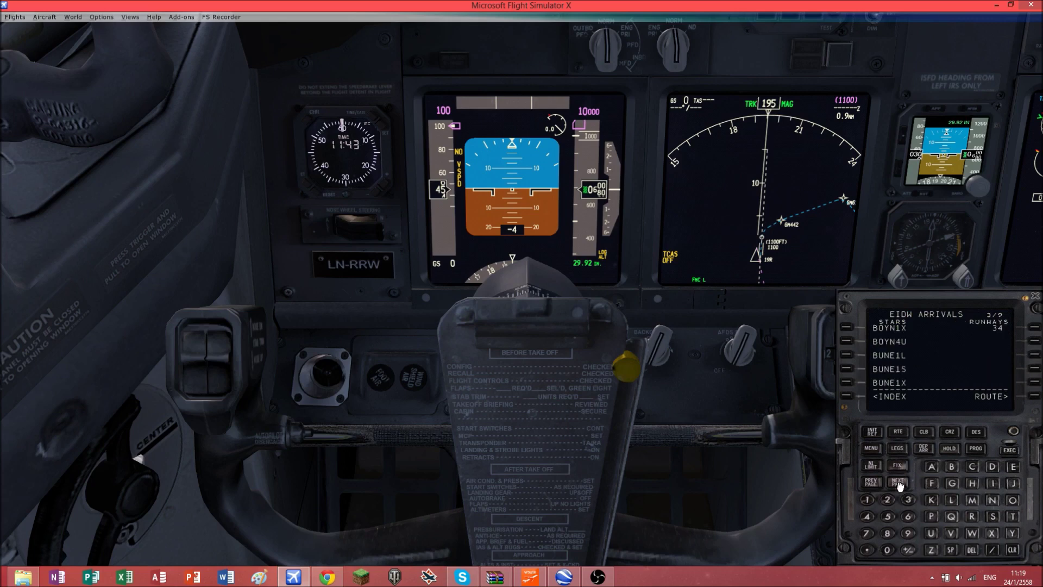
{"action": "left_click", "coordinate": [898, 482]}
{"action": "left_click", "coordinate": [899, 483]}
{"action": "left_click", "coordinate": [898, 481]}
{"action": "left_click", "coordinate": [871, 481]}
{"action": "left_click", "coordinate": [849, 357]}
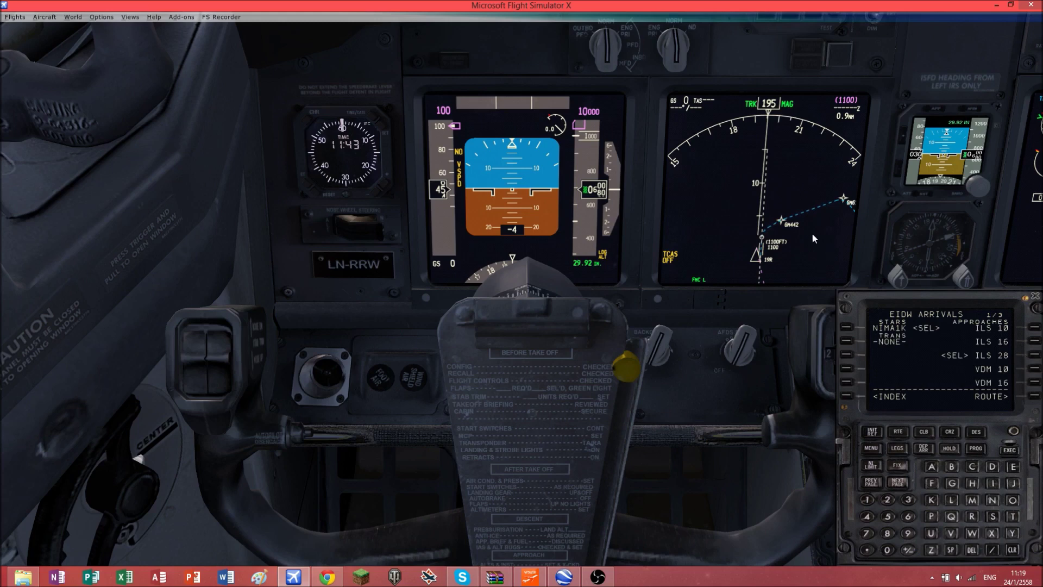
{"action": "left_click", "coordinate": [897, 447]}
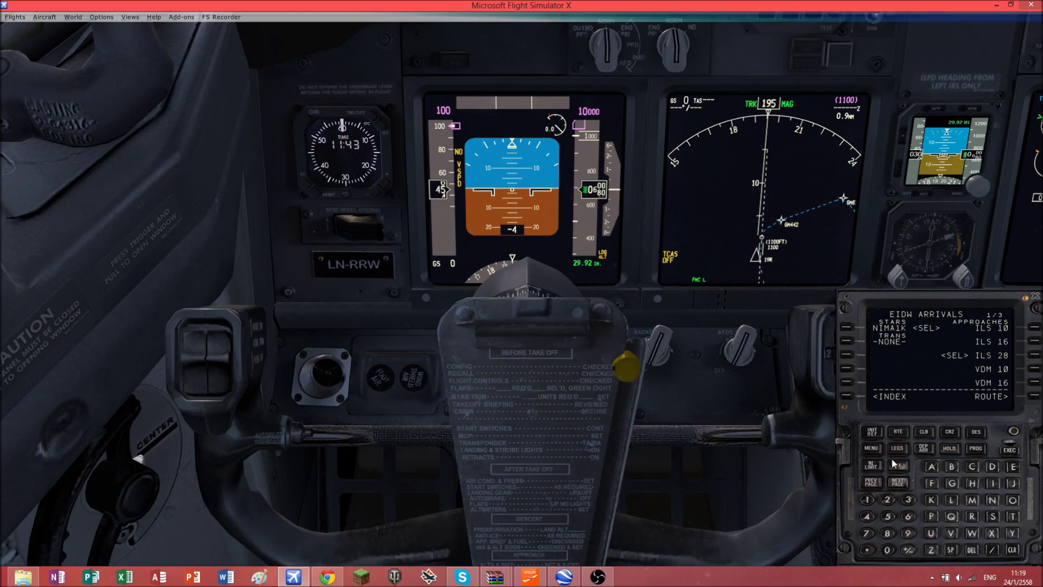
Close the route discontinuity by inserting LAPMO on the LEGS pages.
{"action": "left_click", "coordinate": [899, 489]}
{"action": "left_click", "coordinate": [899, 488]}
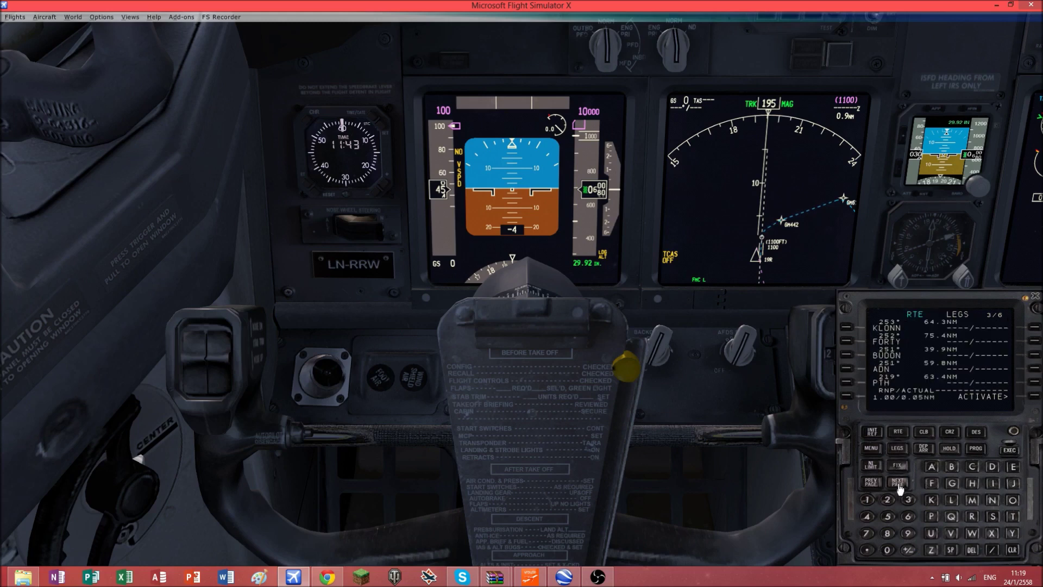
{"action": "left_click", "coordinate": [900, 488]}
{"action": "left_click", "coordinate": [900, 487]}
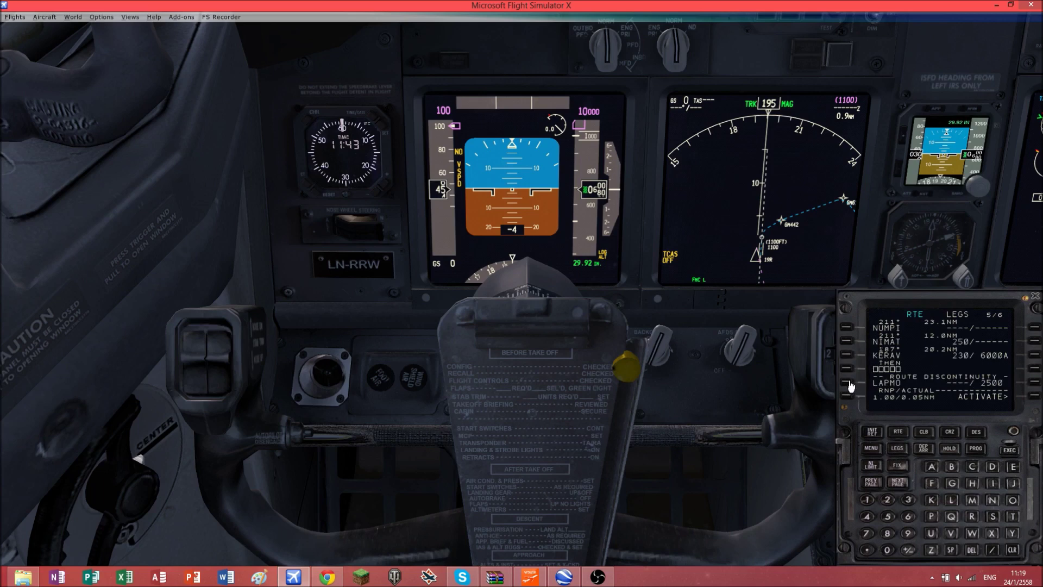
{"action": "left_click", "coordinate": [867, 382]}
{"action": "left_click", "coordinate": [844, 371]}
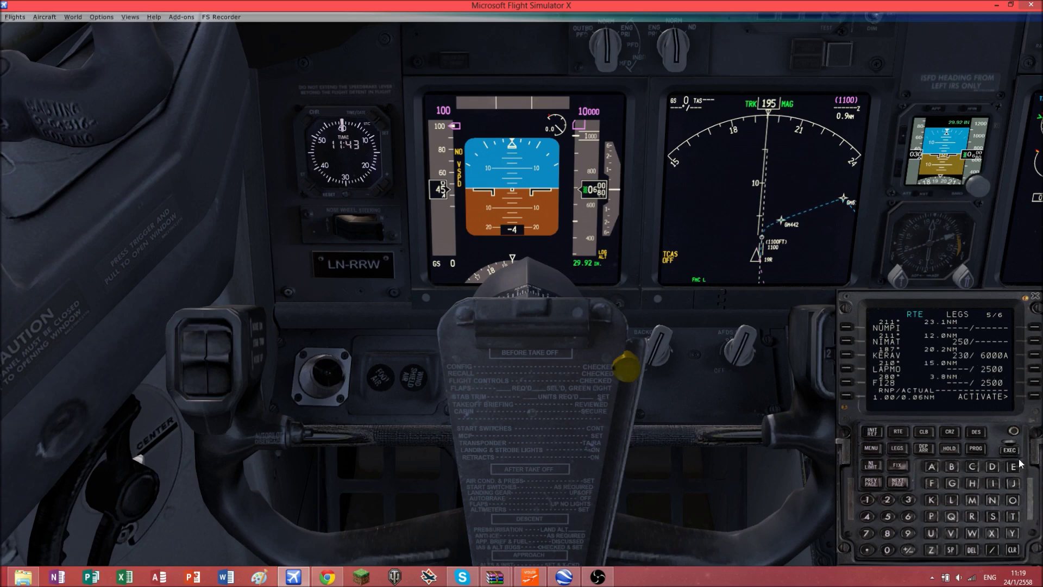
{"action": "left_click", "coordinate": [899, 481]}
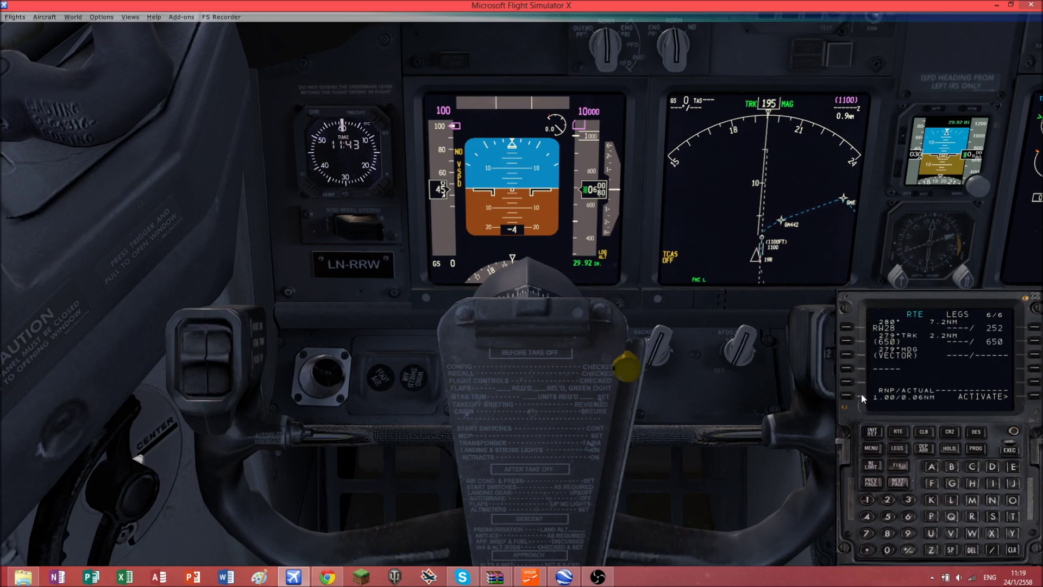
Activate and execute the route, close the FMC pop-up and return to the SimBrief briefing.
{"action": "left_click", "coordinate": [1032, 397]}
{"action": "left_click", "coordinate": [1012, 450]}
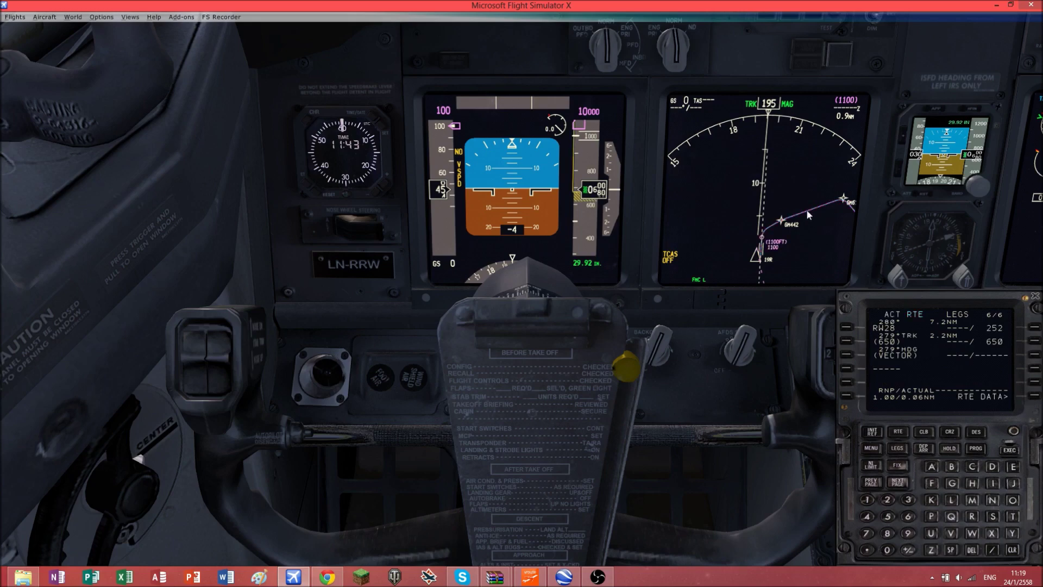
{"action": "left_click_drag", "start_coordinate": [876, 314], "coordinate": [563, 369]}
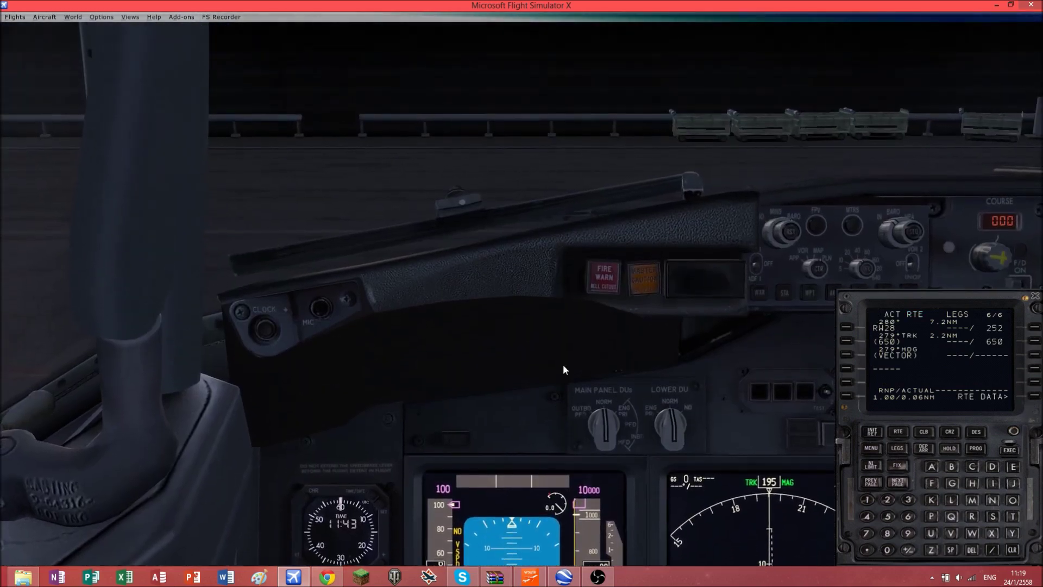
{"action": "key", "text": "shift+3"}
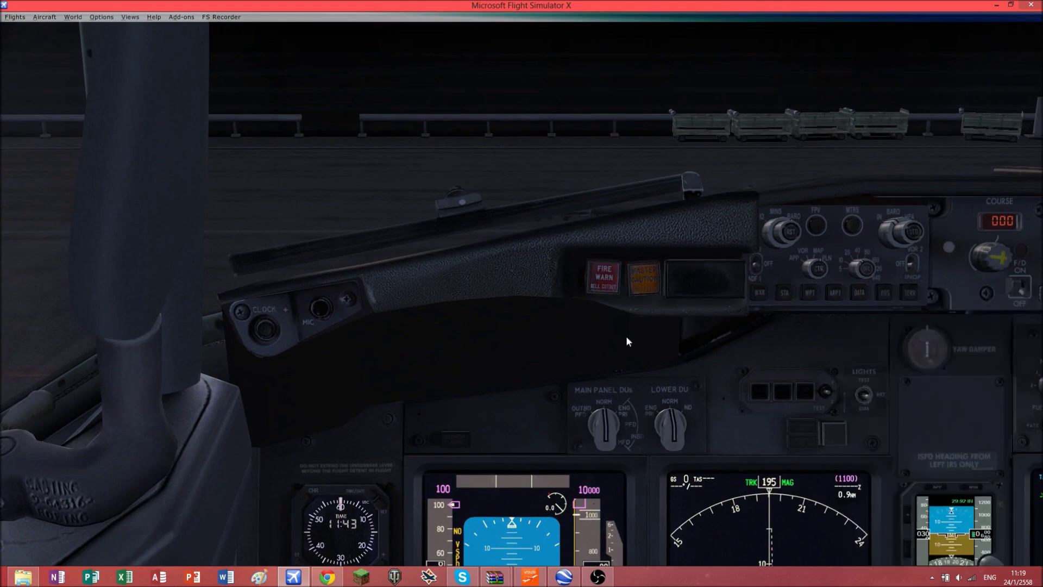
{"action": "left_click", "coordinate": [327, 576]}
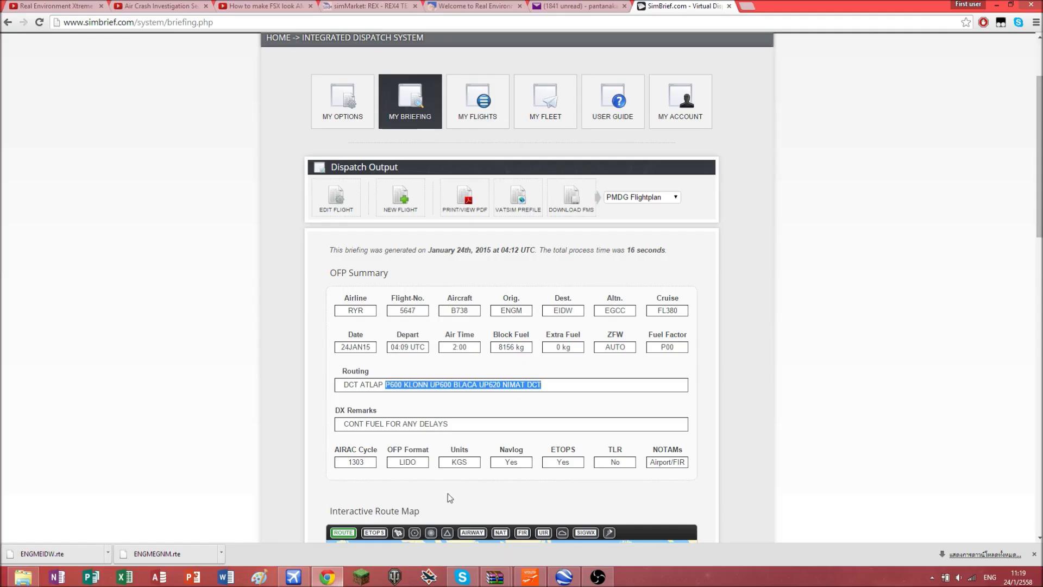
Clear the routing text selection and scroll the ENGM–EIDW briefing to review the route map.
{"action": "left_click", "coordinate": [794, 456]}
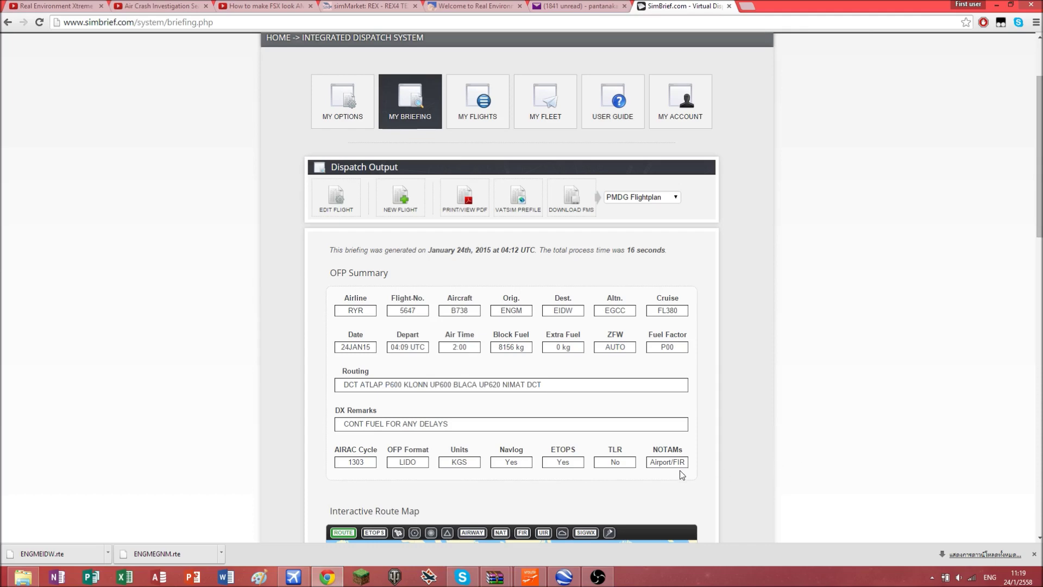
{"action": "scroll", "coordinate": [672, 474], "scroll_direction": "down", "scroll_amount": 2}
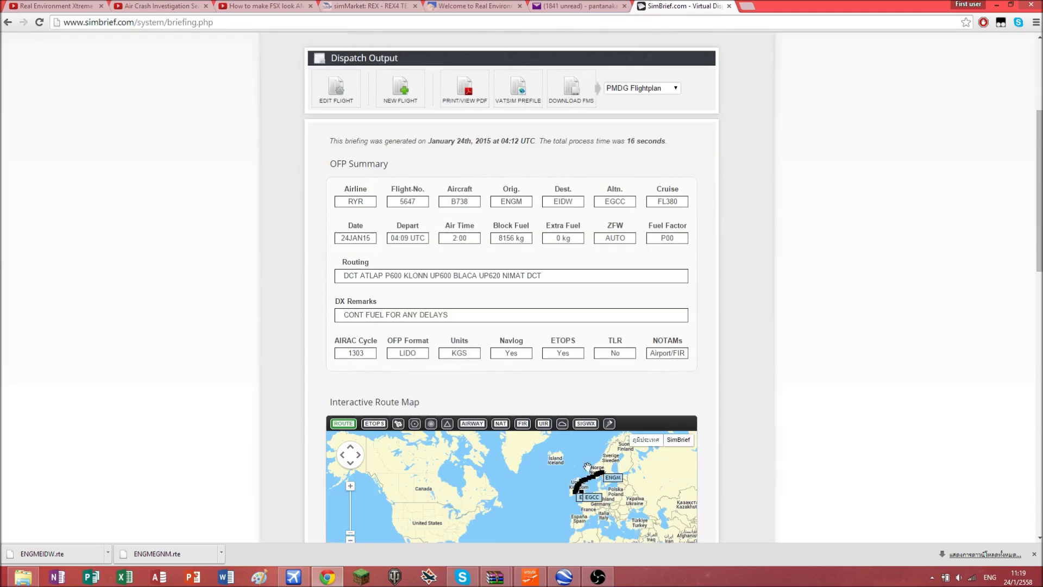
{"action": "scroll", "coordinate": [614, 473], "scroll_direction": "up", "scroll_amount": 4}
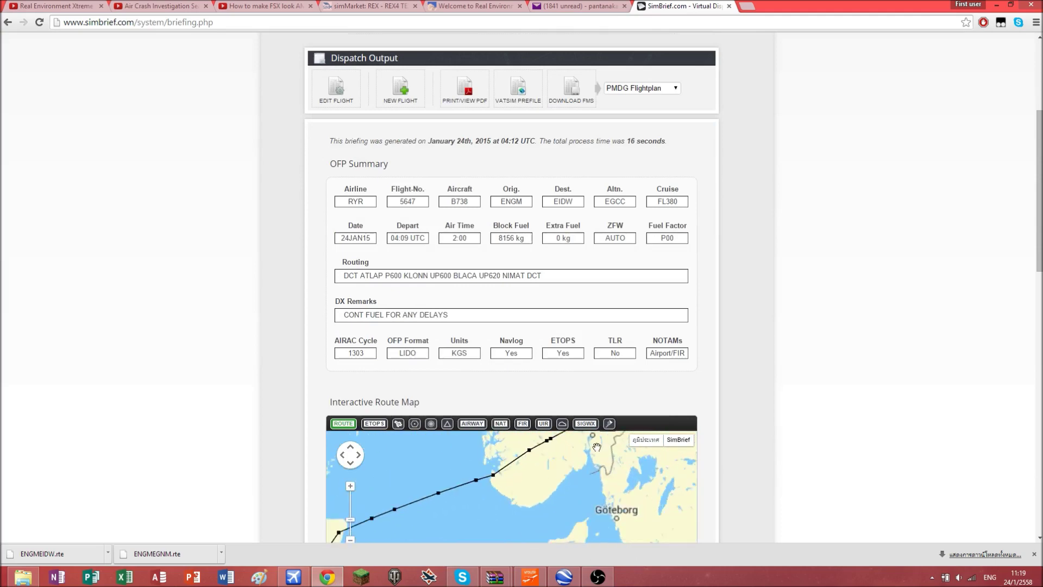
{"action": "scroll", "coordinate": [622, 512], "scroll_direction": "down", "scroll_amount": 3}
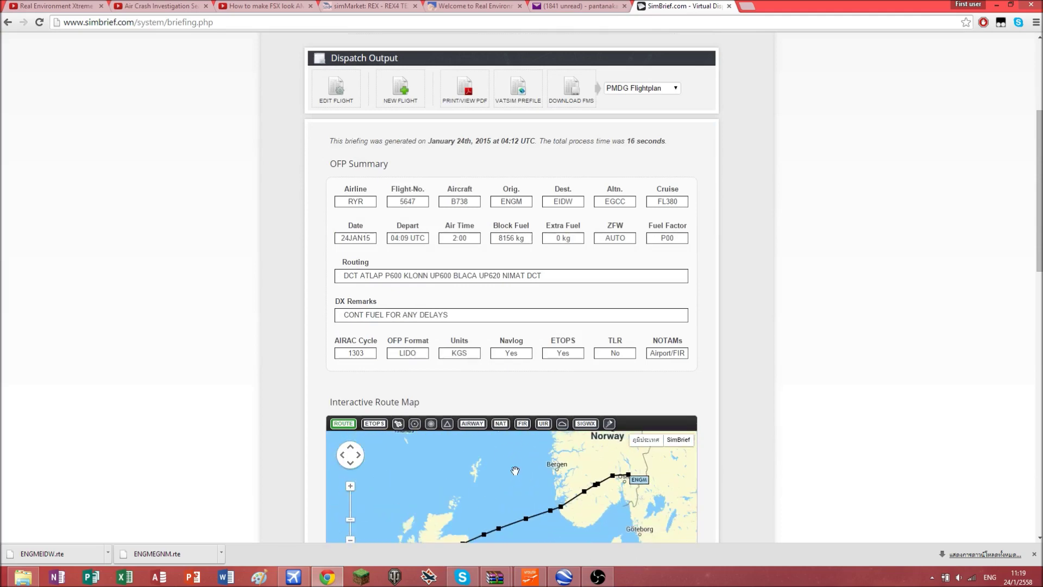
{"action": "scroll", "coordinate": [951, 389], "scroll_direction": "down", "scroll_amount": 1}
{"action": "scroll", "coordinate": [937, 389], "scroll_direction": "down", "scroll_amount": 3}
{"action": "scroll", "coordinate": [937, 390], "scroll_direction": "up", "scroll_amount": 2}
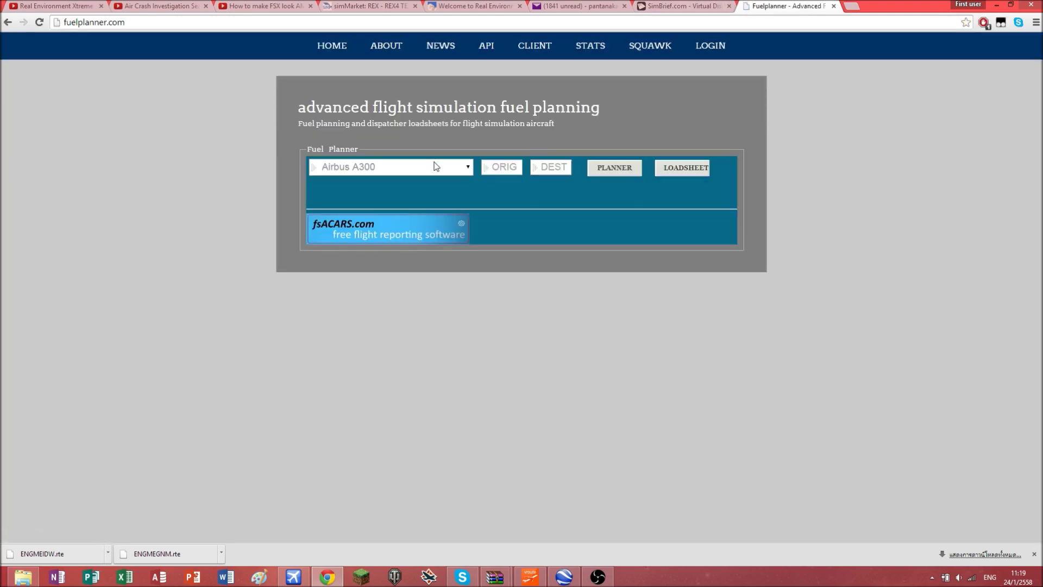
Calculate a Boeing 737-800 (iFly/PMDG) fuel plan from ENGM to EIDW.
{"action": "left_click", "coordinate": [434, 166]}
{"action": "scroll", "coordinate": [391, 323], "scroll_direction": "down", "scroll_amount": 5}
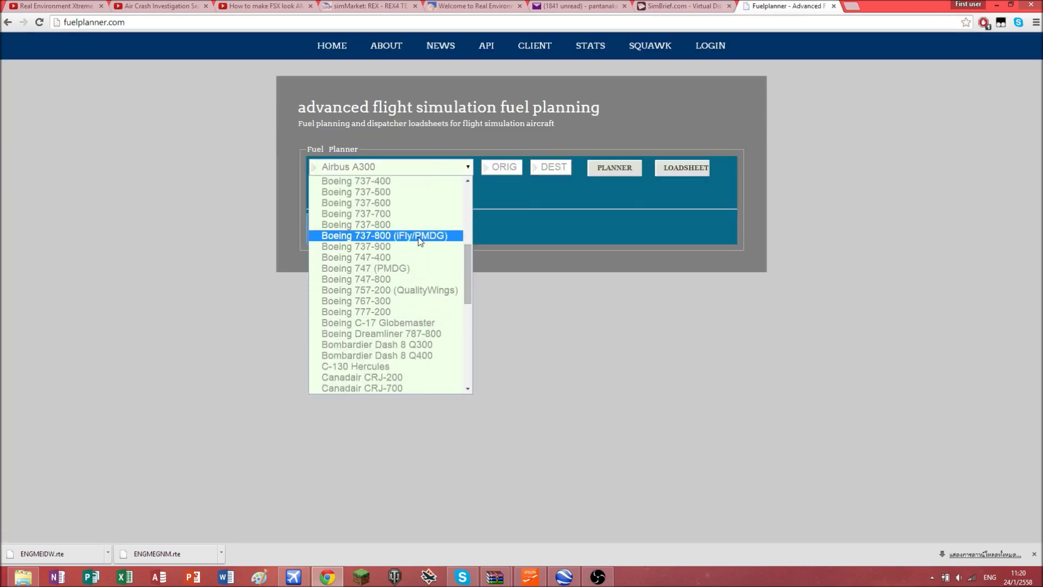
{"action": "left_click", "coordinate": [419, 236]}
{"action": "left_click", "coordinate": [501, 167]}
{"action": "type", "text": "engm"}
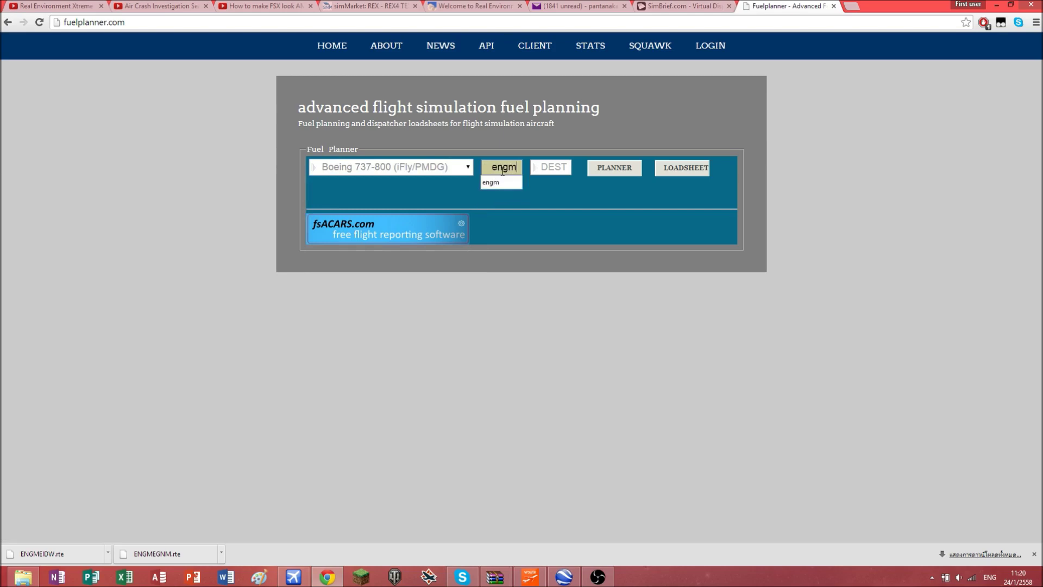
{"action": "left_click", "coordinate": [554, 167]}
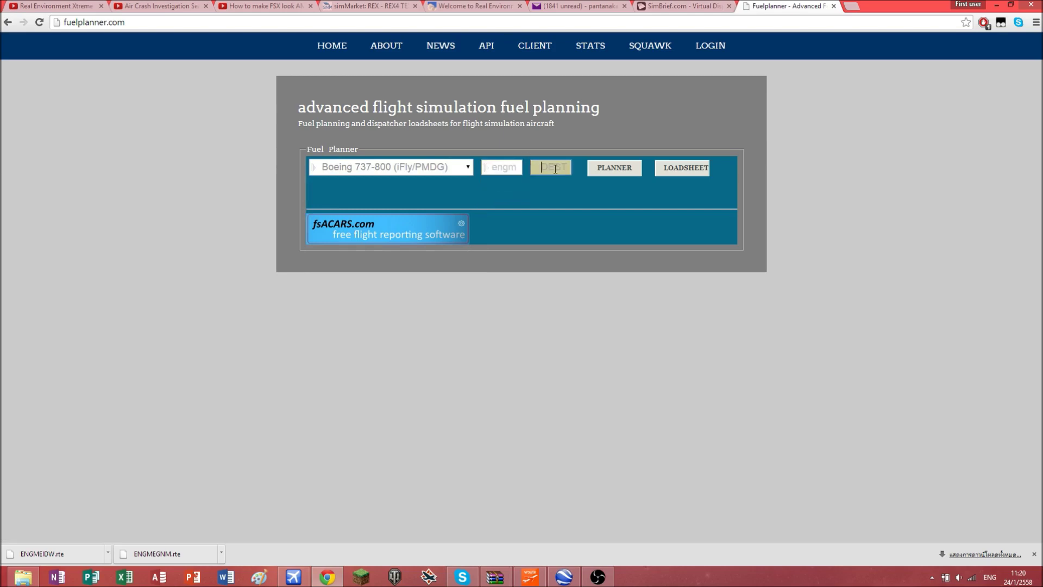
{"action": "type", "text": "ed"}
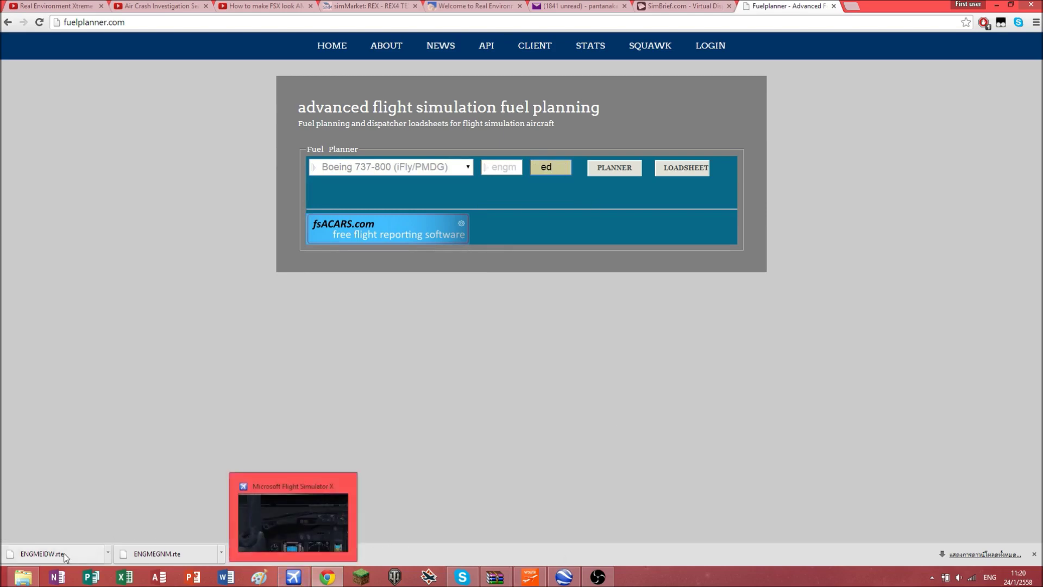
{"action": "key", "text": "BackSpace"}
{"action": "type", "text": "idw"}
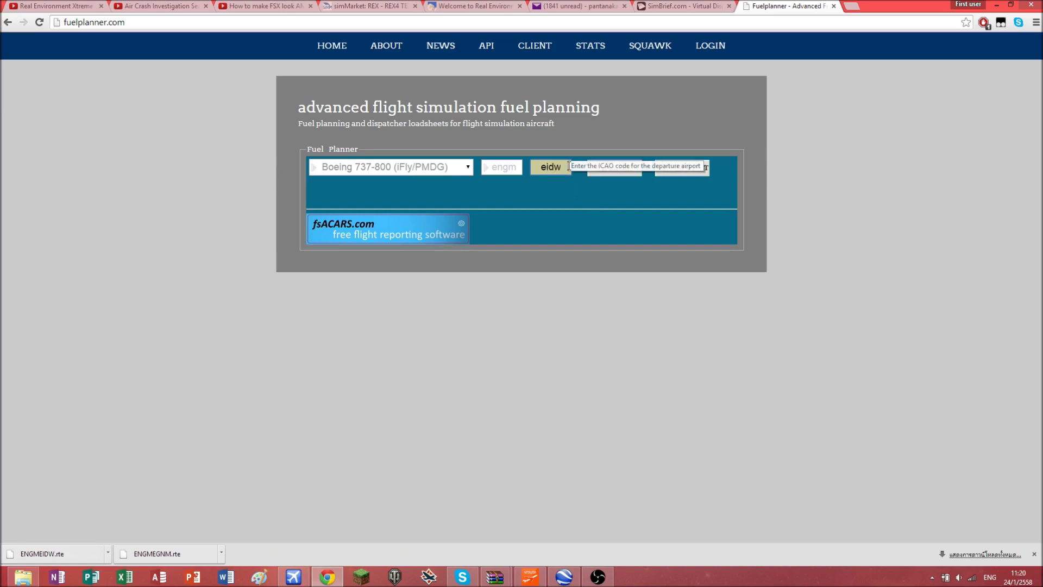
{"action": "left_click", "coordinate": [630, 165]}
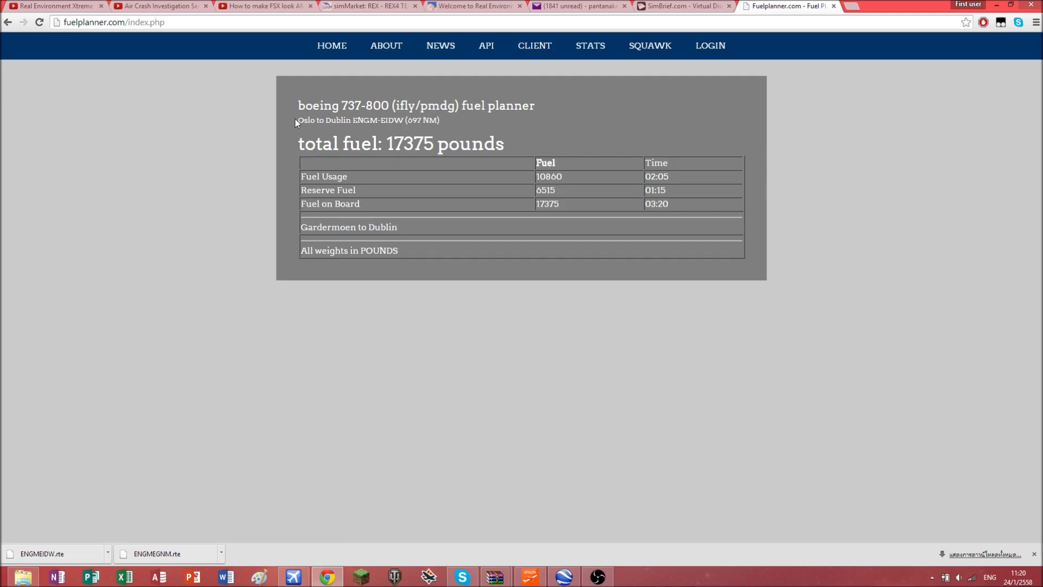
Check the 17375 fuel on board, close the fuel planner and scroll the SimBrief briefing.
{"action": "left_click_drag", "start_coordinate": [297, 120], "coordinate": [369, 120]}
{"action": "left_click", "coordinate": [576, 207]}
{"action": "left_click_drag", "start_coordinate": [575, 207], "coordinate": [534, 210]}
{"action": "left_click", "coordinate": [539, 206]}
{"action": "left_click", "coordinate": [833, 6]}
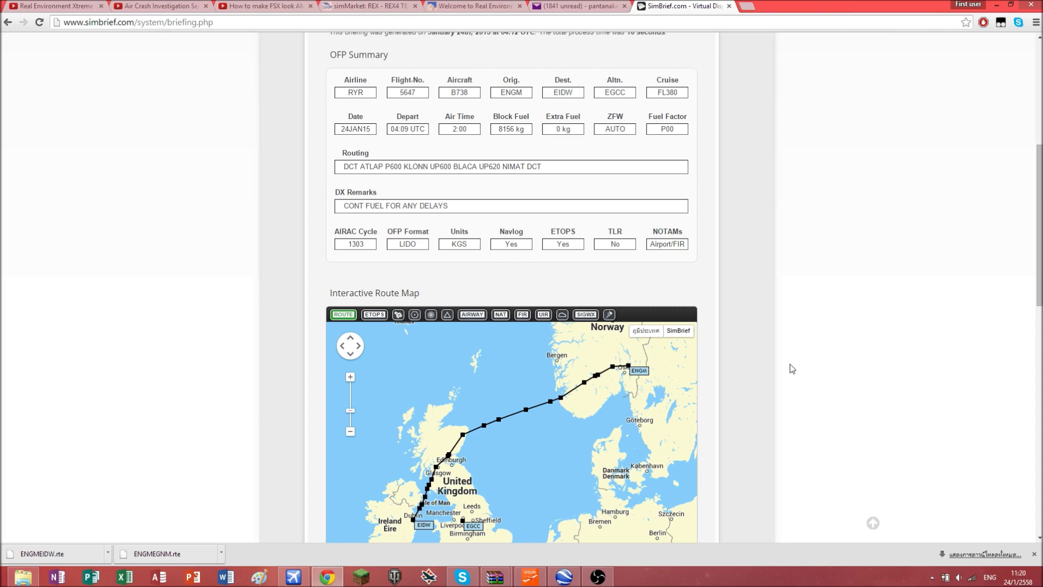
{"action": "scroll", "coordinate": [791, 366], "scroll_direction": "down", "scroll_amount": 4}
{"action": "scroll", "coordinate": [790, 369], "scroll_direction": "down", "scroll_amount": 3}
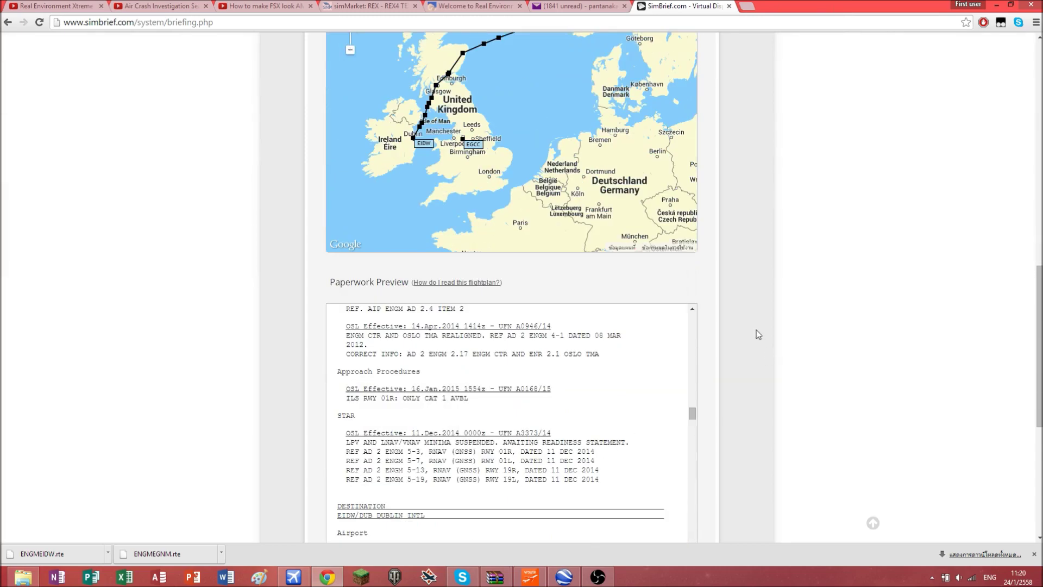